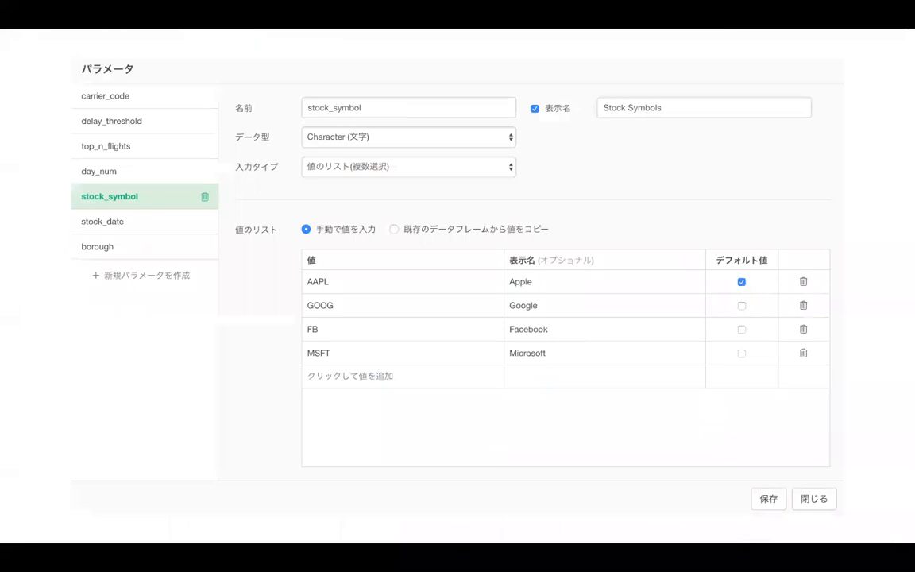
left_click(104, 95)
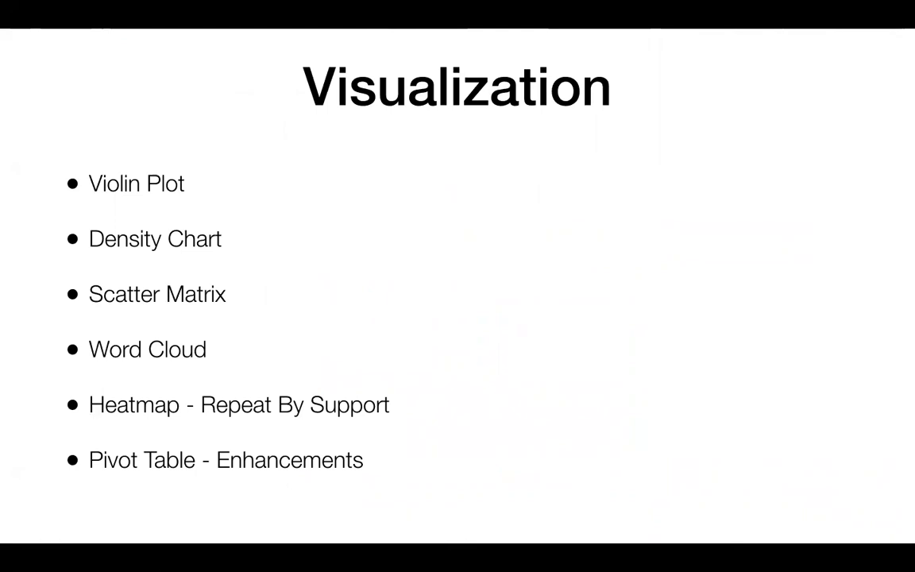
key("Right")
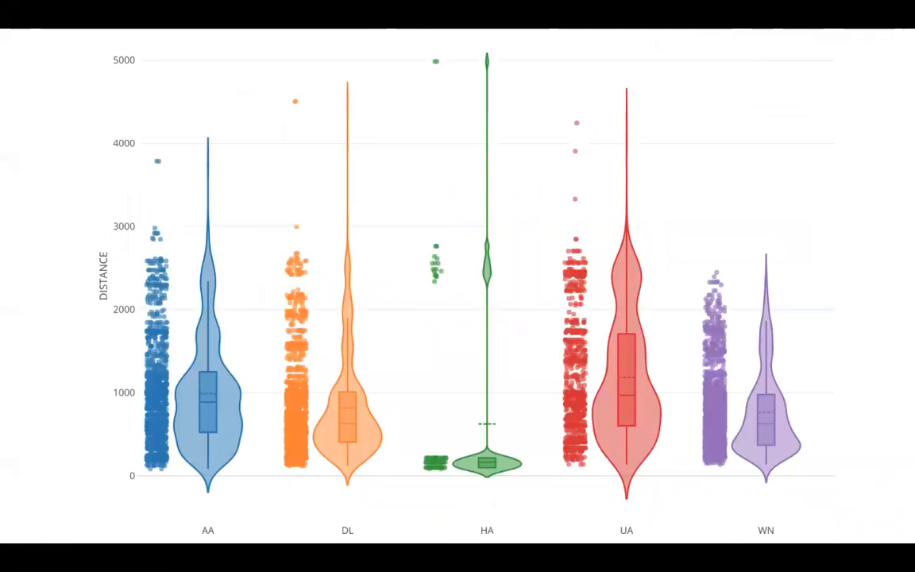
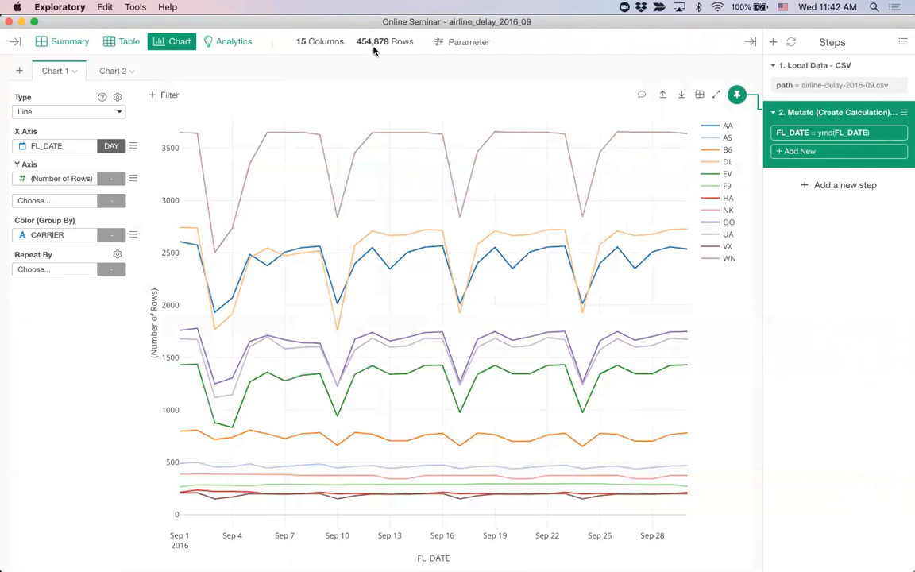
left_click(113, 45)
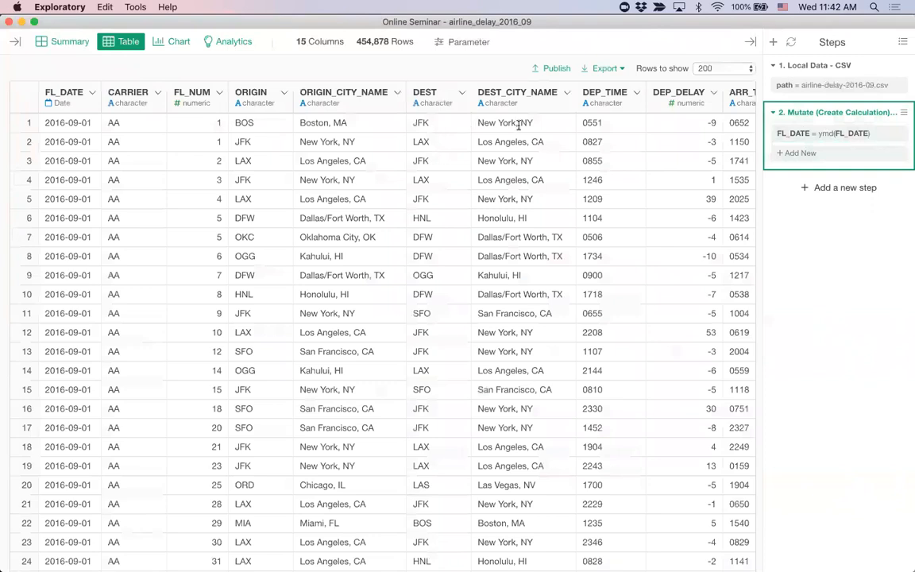
left_click(175, 46)
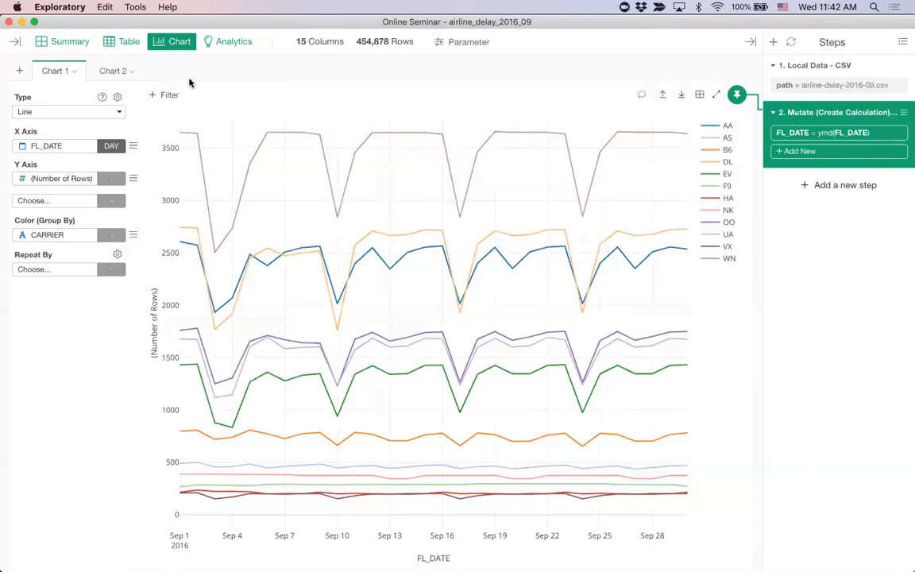
Step: Start an "is in" filter on the CARRIER column of the data table, based on a parameter instead of fixed values
left_click(115, 44)
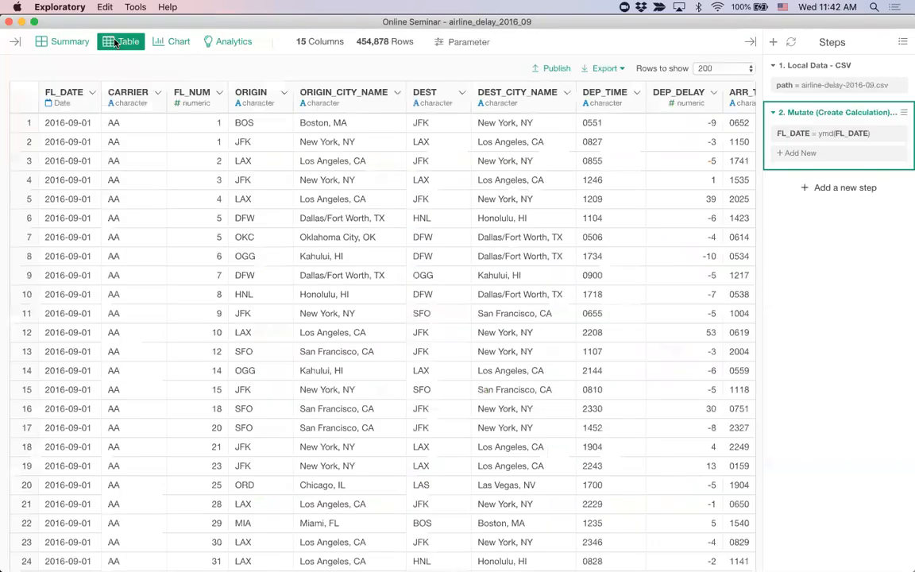
left_click(158, 94)
mouse_move(193, 174)
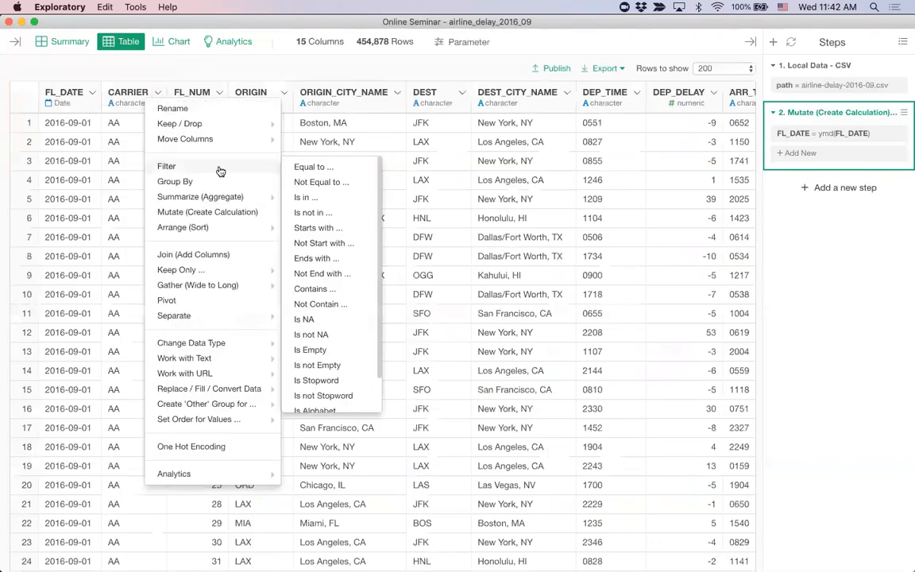
left_click(332, 198)
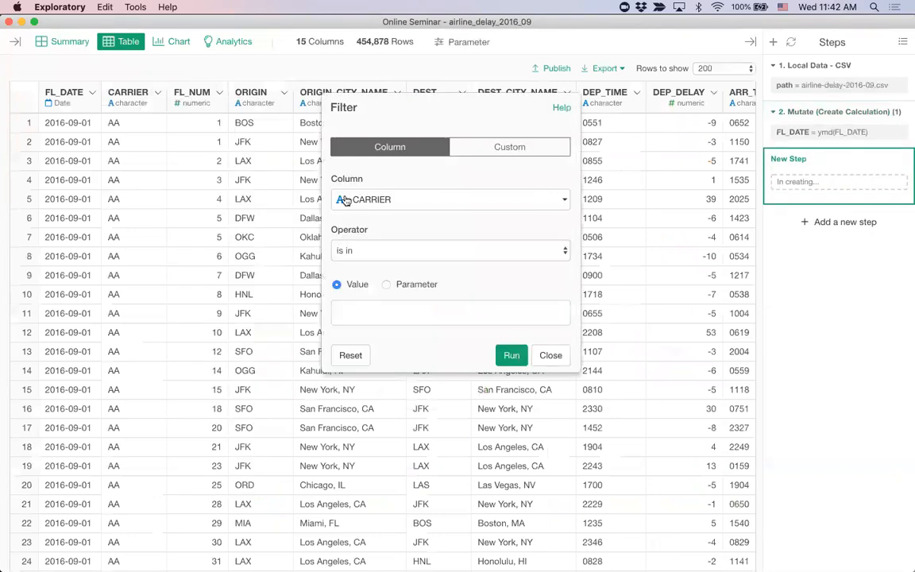
left_click(387, 285)
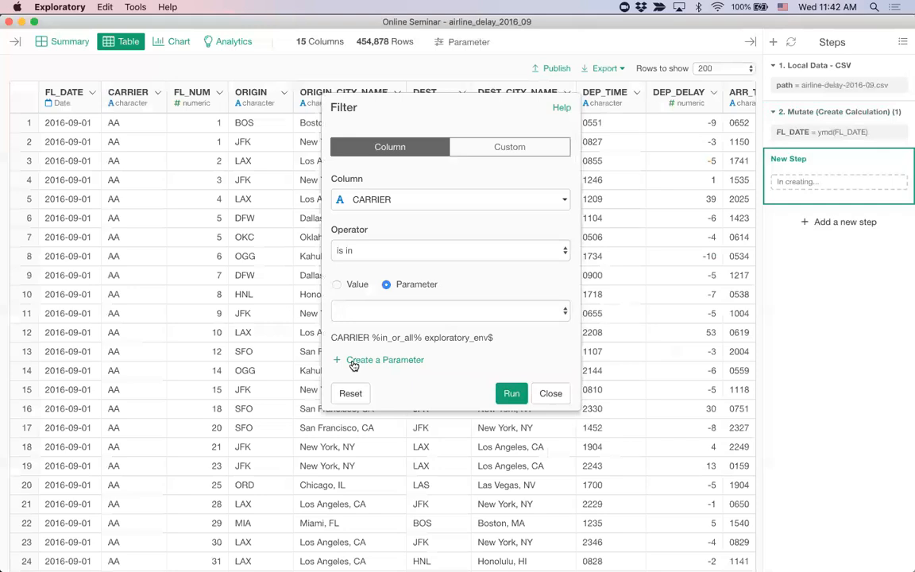
Step: Create a new parameter from the filter, named carrier and displayed as "Carrier Name"
left_click(402, 364)
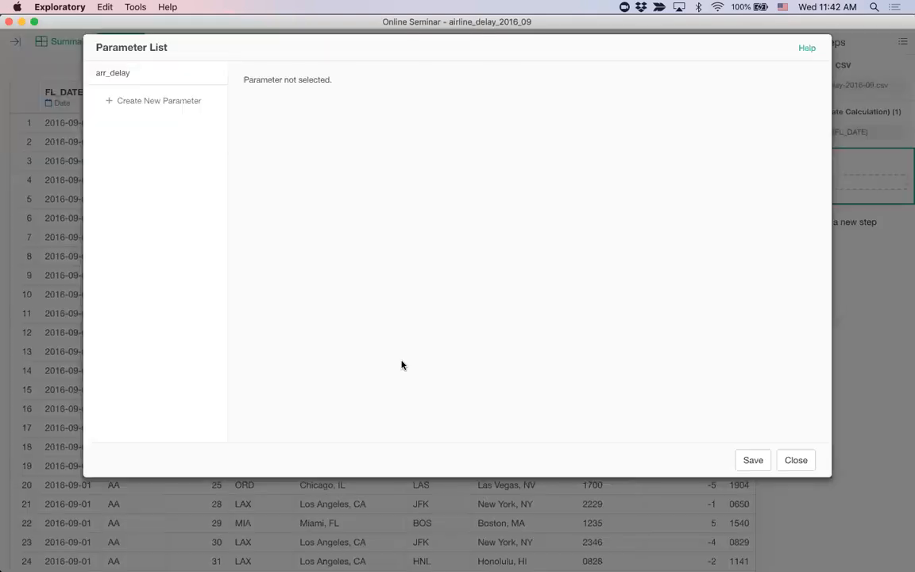
left_click(139, 103)
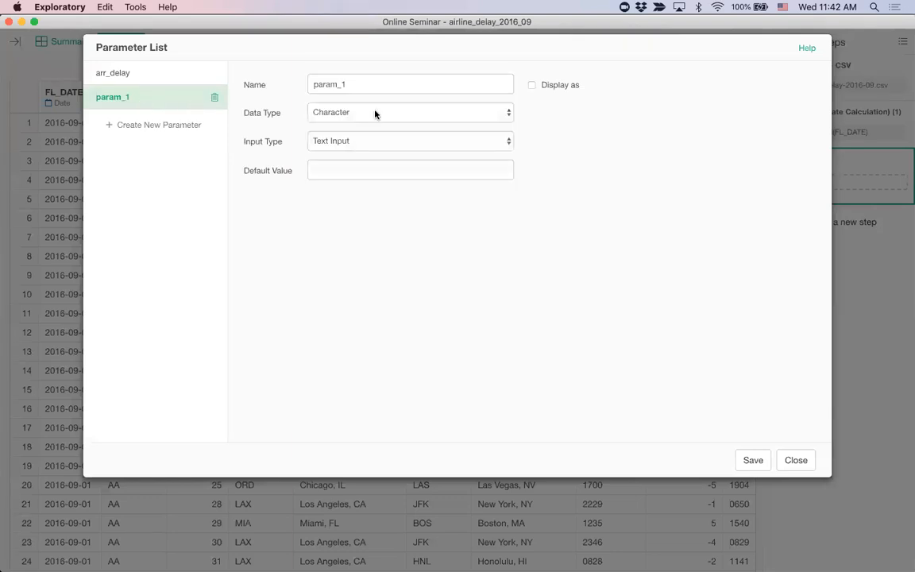
double_click(361, 85)
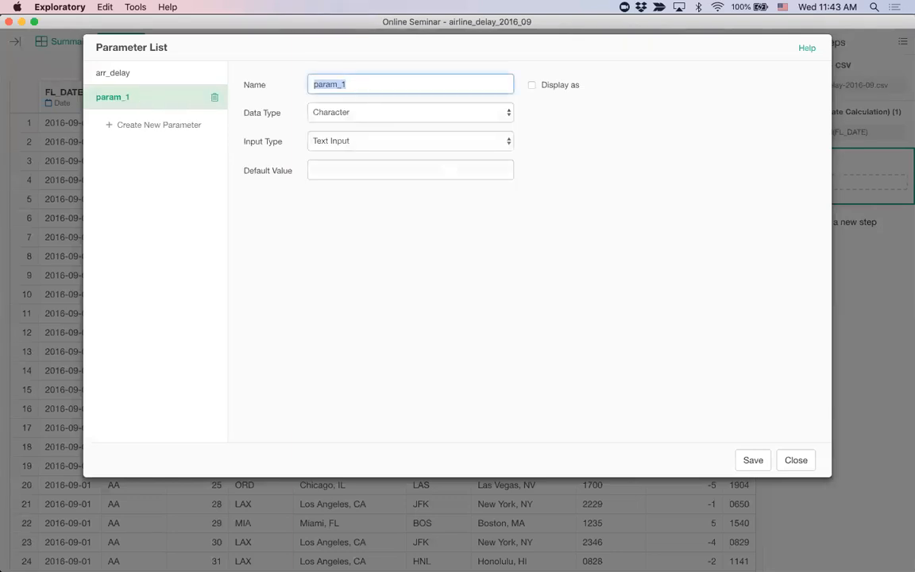
type("carrier")
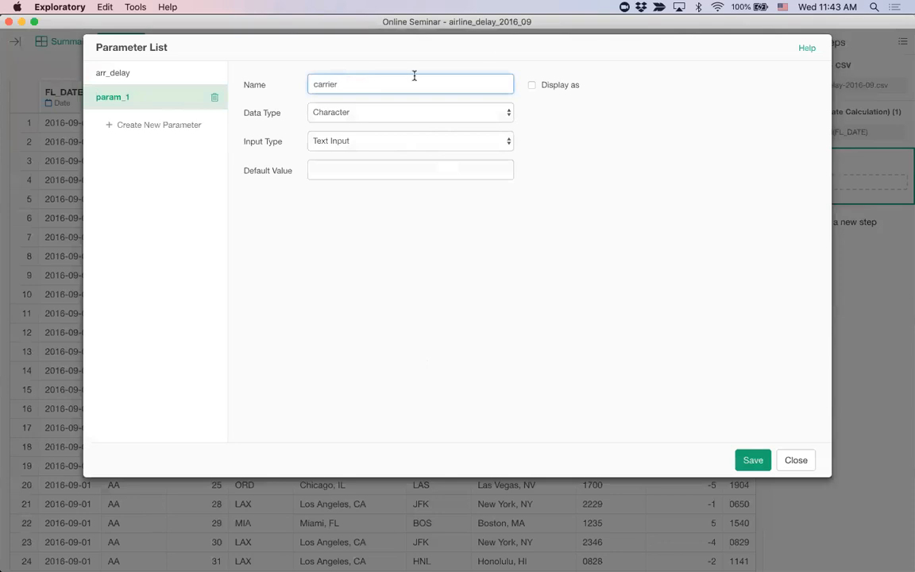
left_click(531, 85)
type("Ca")
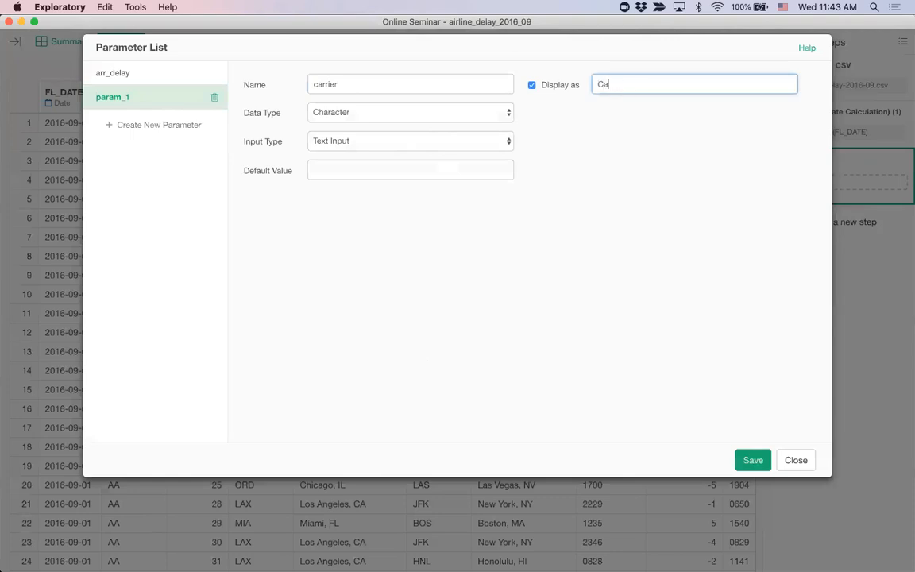
type("rrier Name")
Step: Set the parameter's input type to List of Values (Multi Select) and copy its values from the airline_delay_2016_09 data frame
left_click(361, 142)
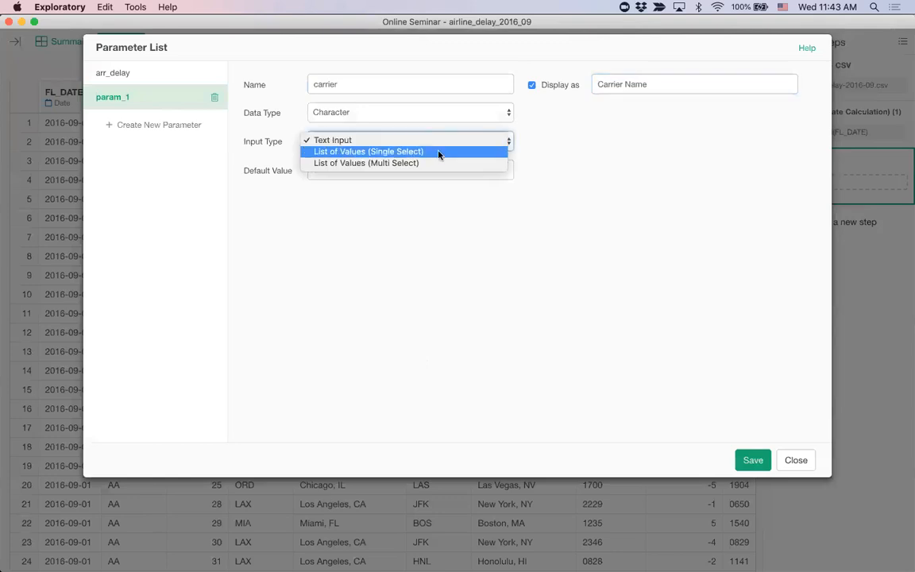
left_click(392, 164)
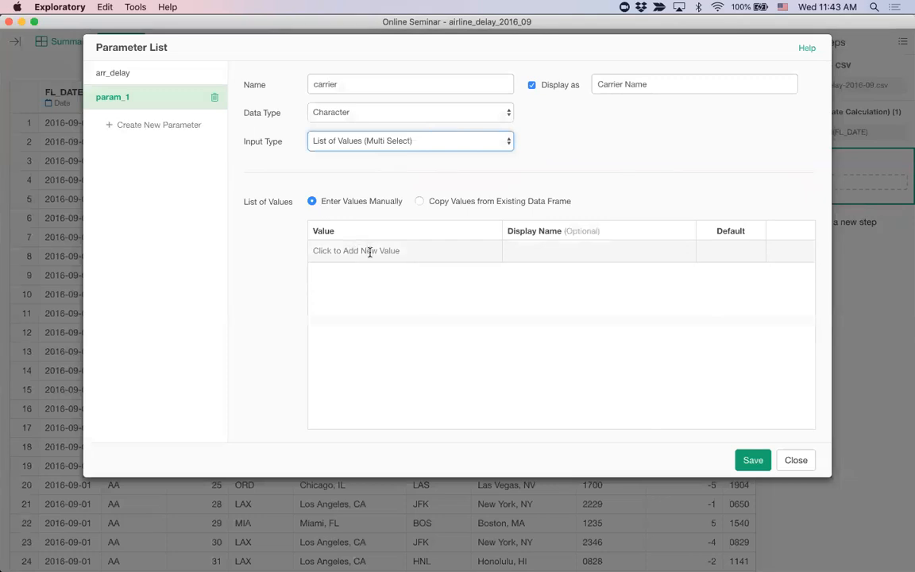
left_click(418, 202)
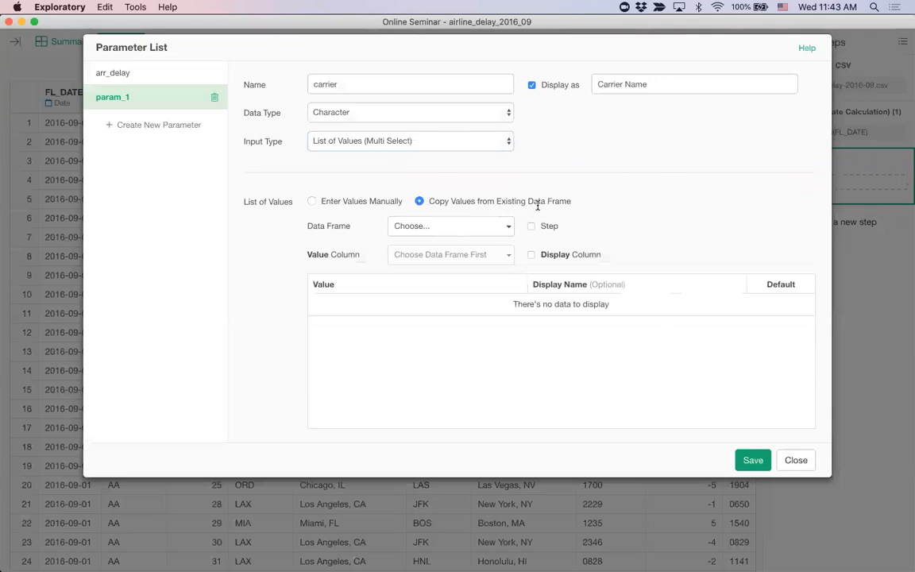
left_click(429, 227)
left_click(449, 270)
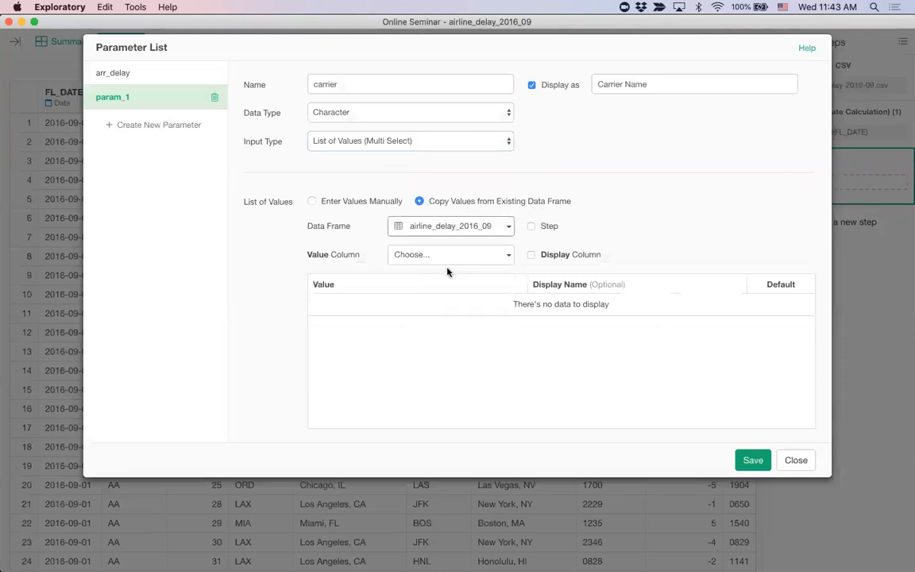
Step: Take the parameter's values from the "2. Mutate (Create Calculation)" step, with CARRIER as the value column
left_click(531, 226)
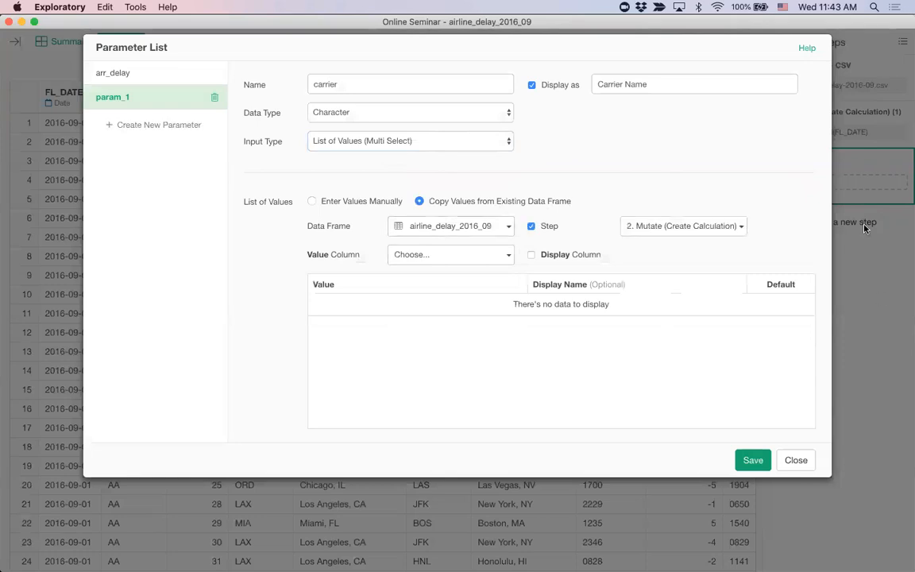
left_click(700, 226)
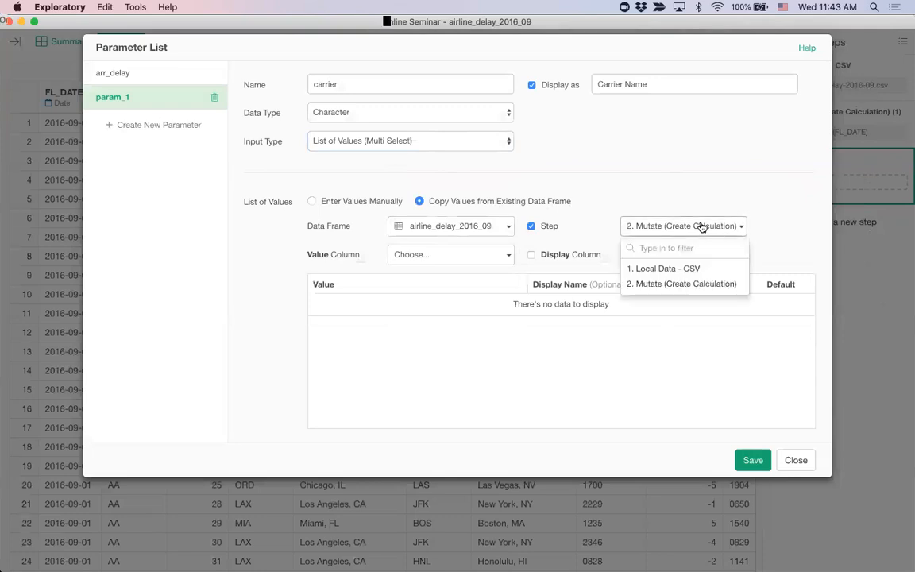
left_click(683, 285)
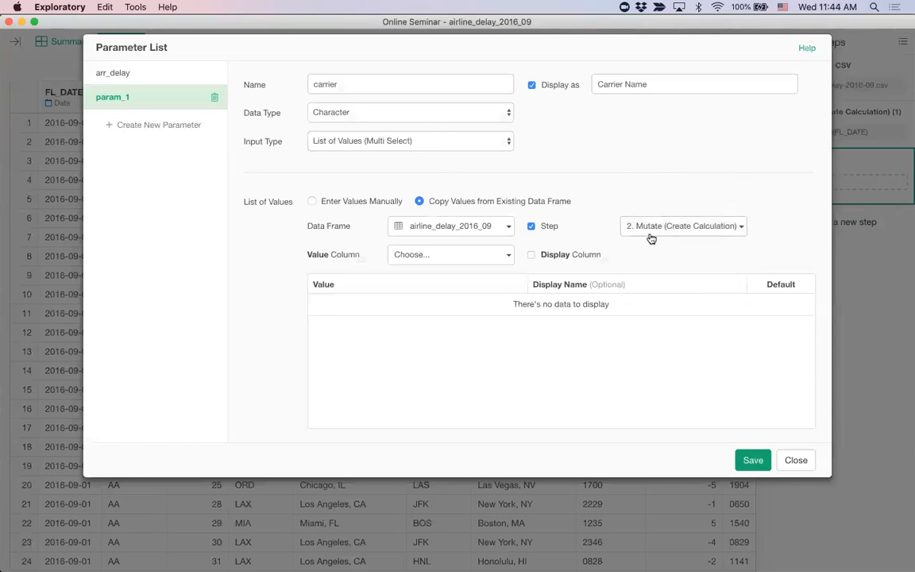
left_click(442, 255)
left_click(452, 312)
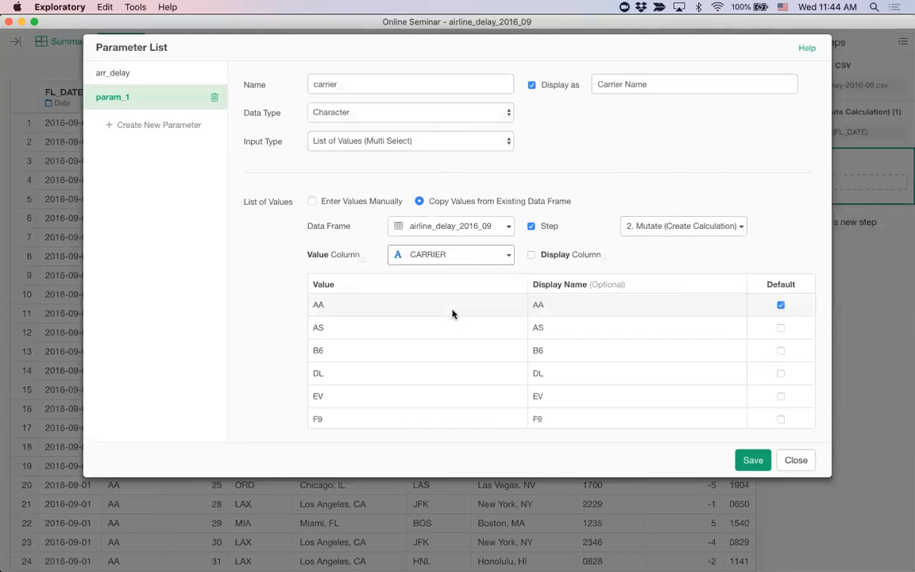
Step: Review the carrier value list, remove AA as the default value, and save the parameter
scroll(453, 386, "down", 5)
scroll(454, 386, "up", 5)
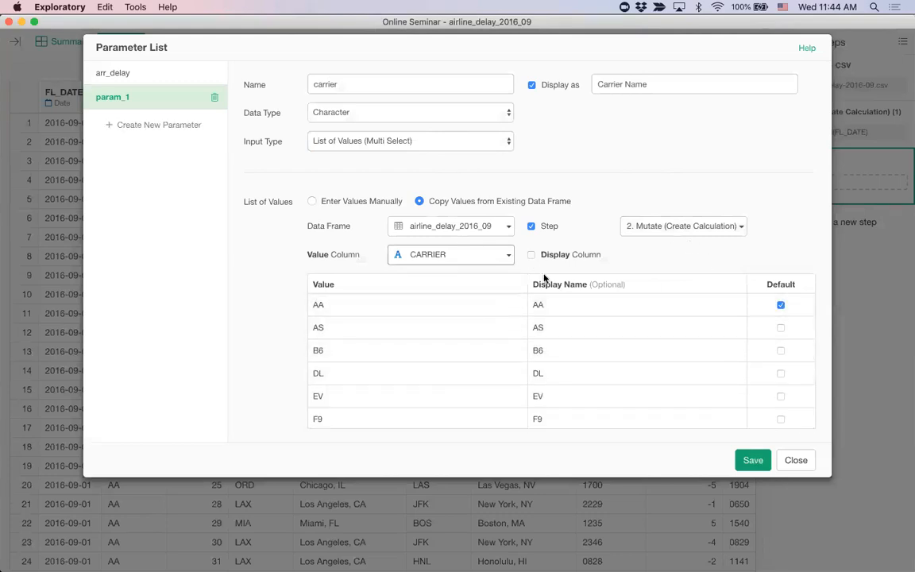
left_click(781, 306)
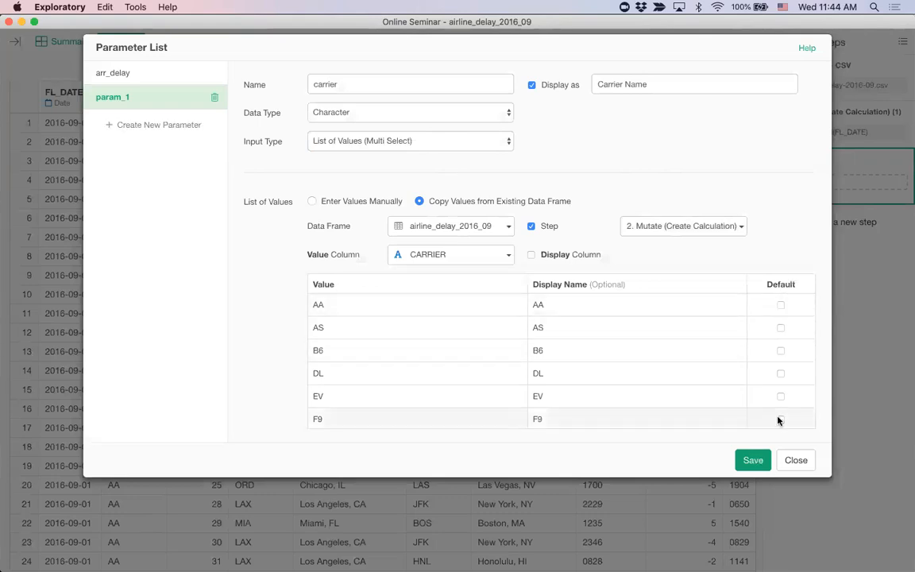
left_click(752, 462)
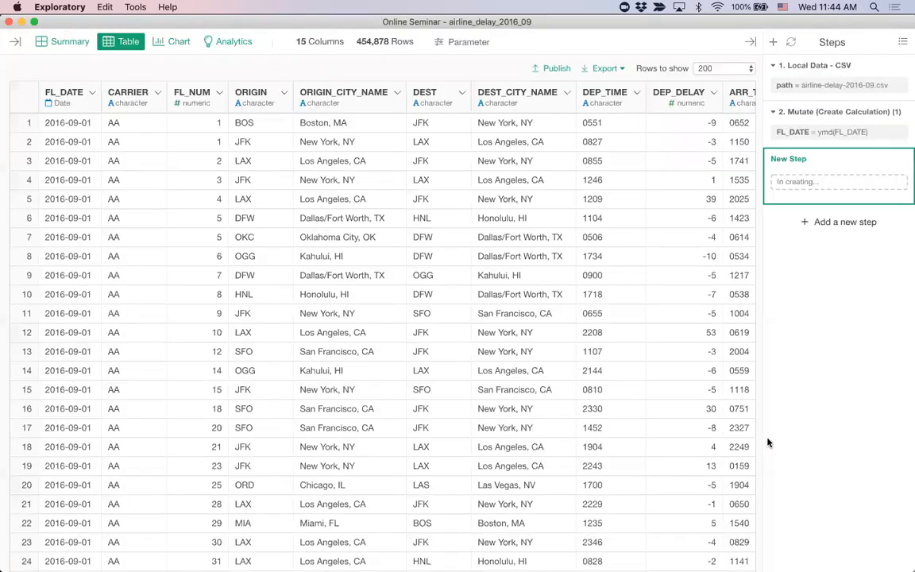
Step: Resume the unfinished filter step and run it with the carrier parameter on the CARRIER column
left_click(811, 183)
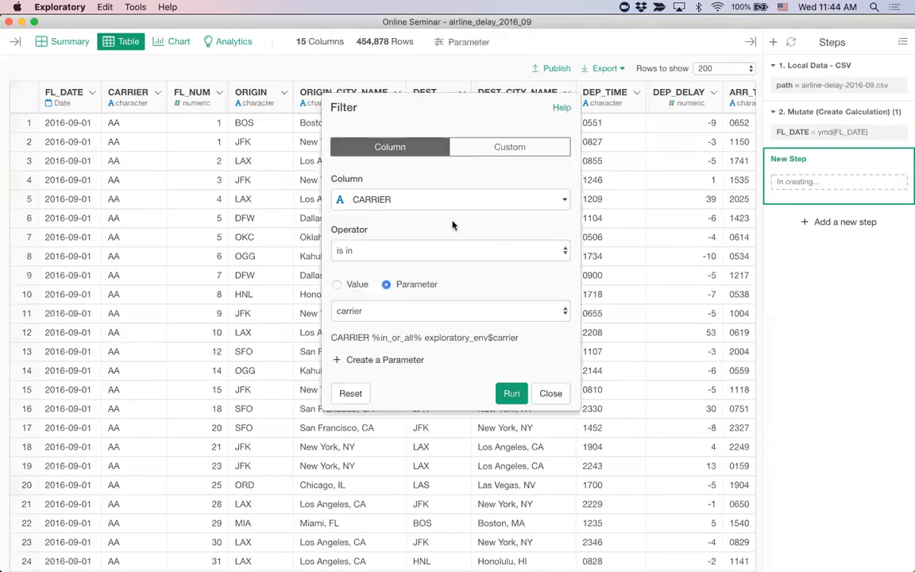
left_click(412, 313)
left_click(424, 312)
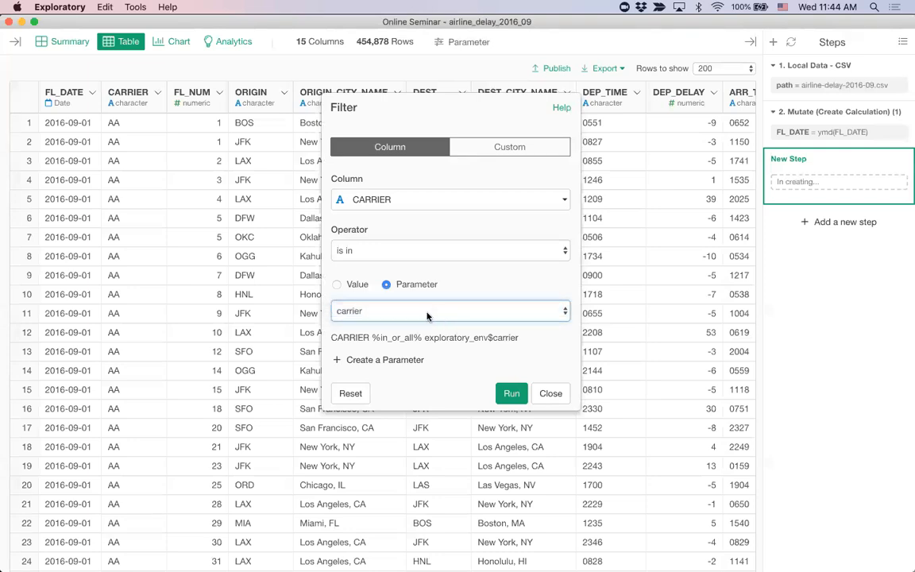
left_click(447, 315)
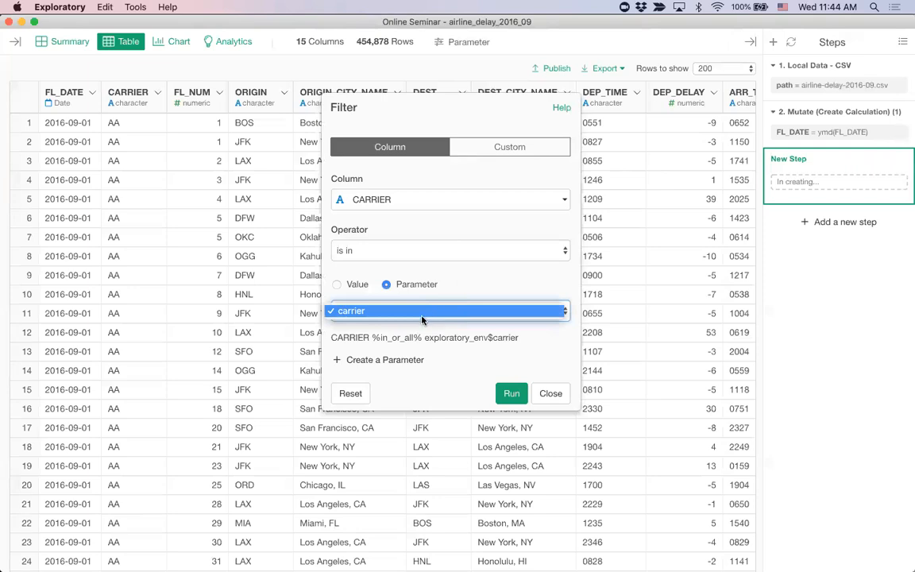
left_click(425, 315)
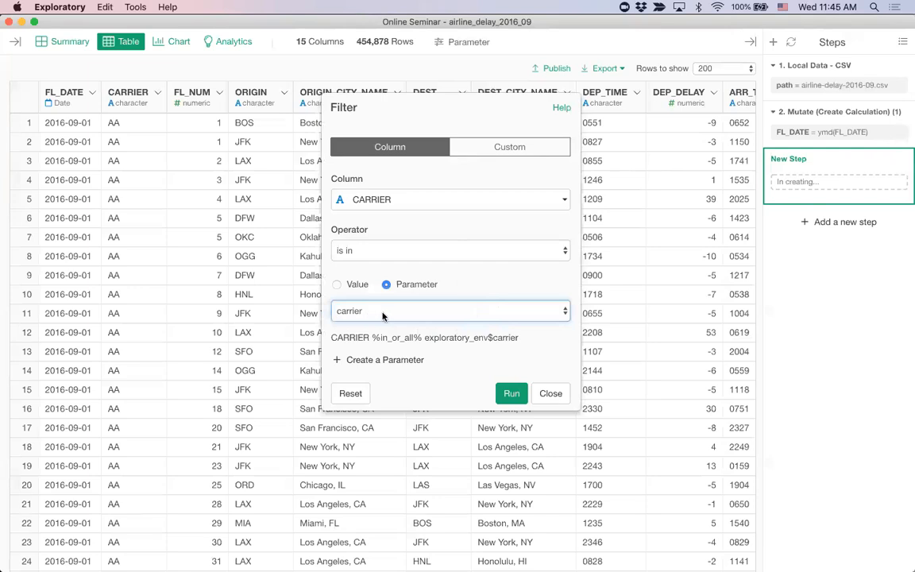
left_click(512, 393)
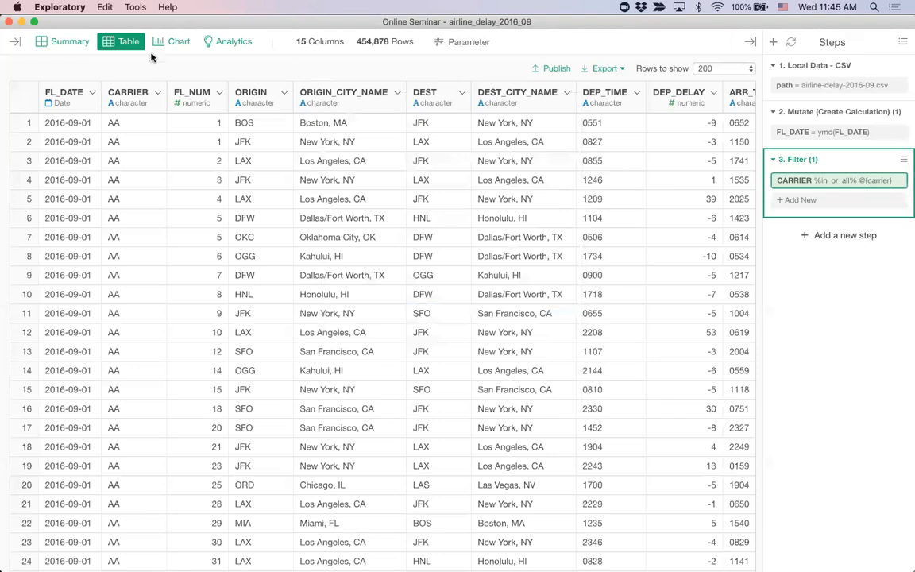
Step: Display the line chart and inspect which parameters its parameter pane offers, closing the pane when done
left_click(179, 45)
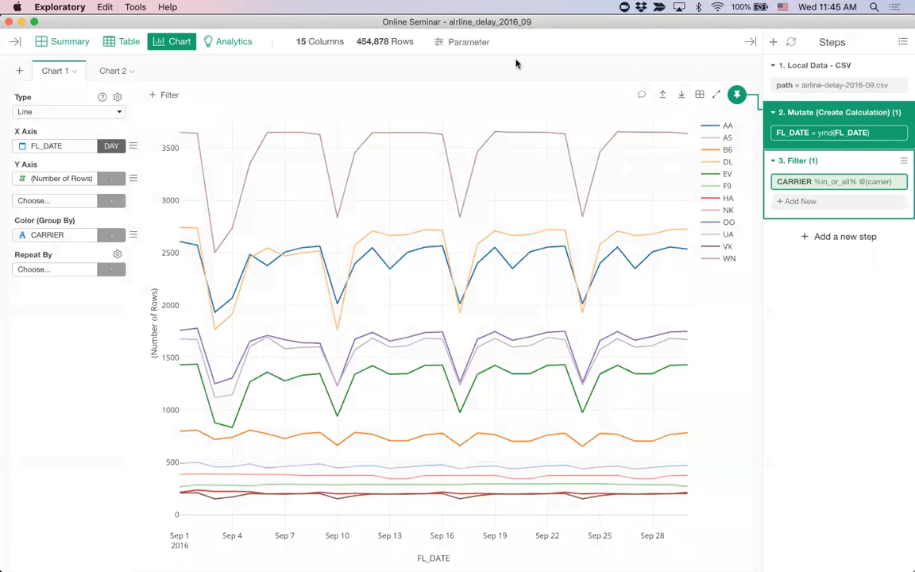
left_click(468, 44)
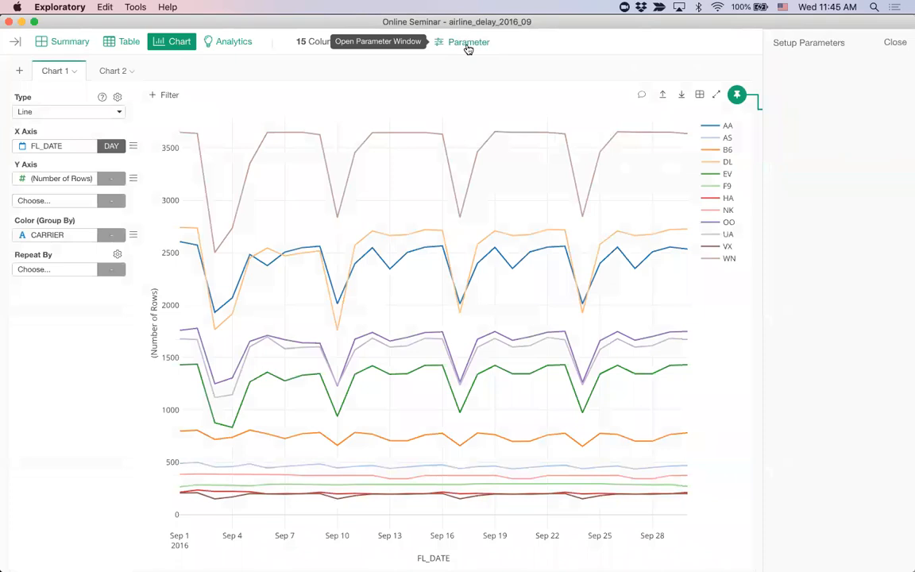
left_click(893, 43)
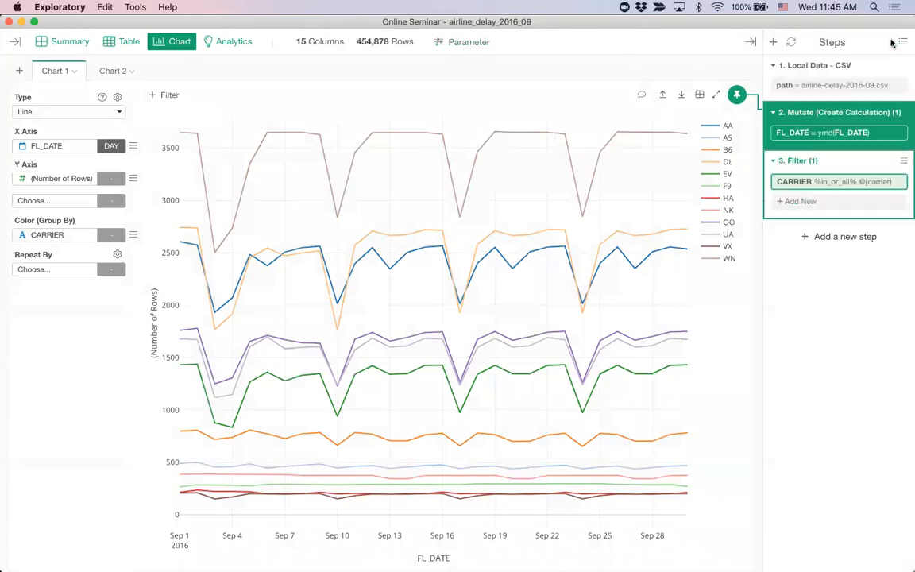
left_click(471, 45)
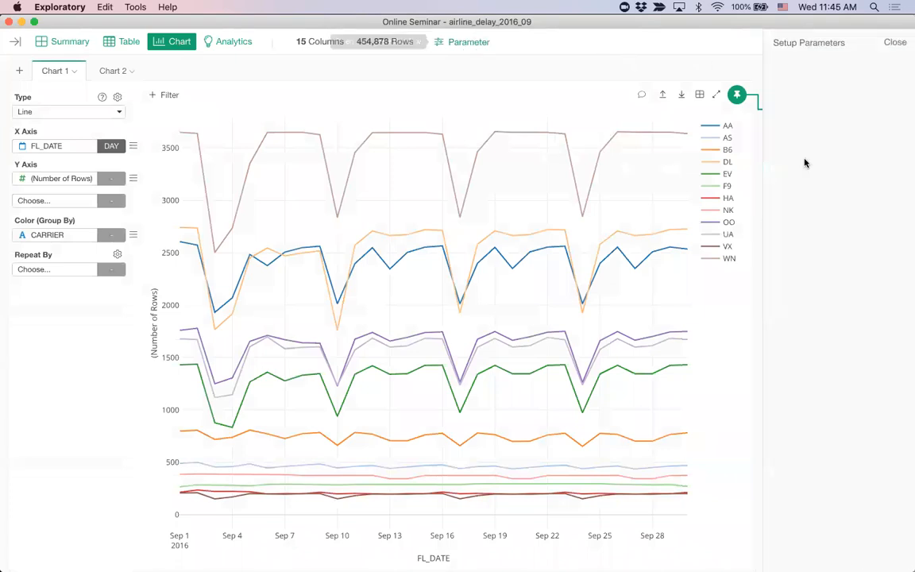
left_click(894, 43)
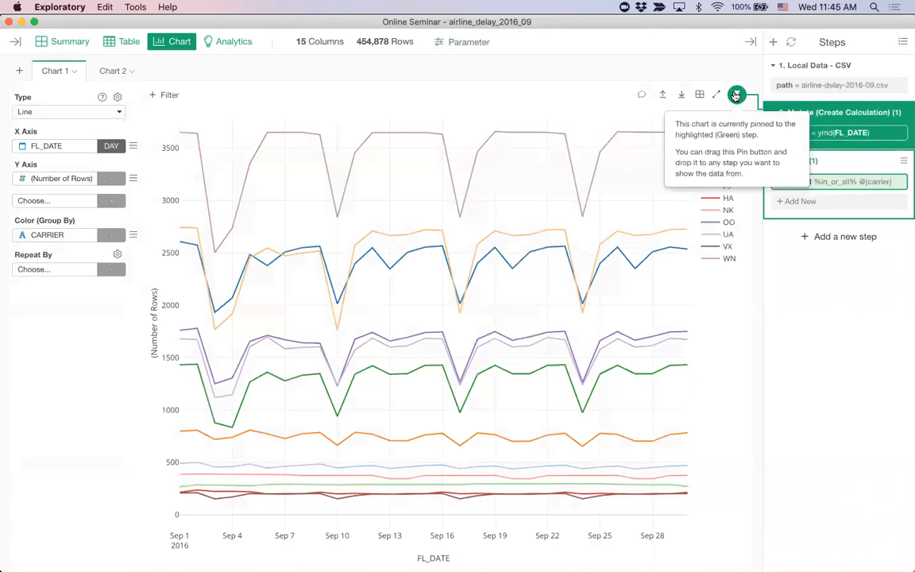
Step: Pin the line chart to the Filter step and set the Carrier Name parameter to AA, DL and UA
left_click_drag(738, 96, 811, 165)
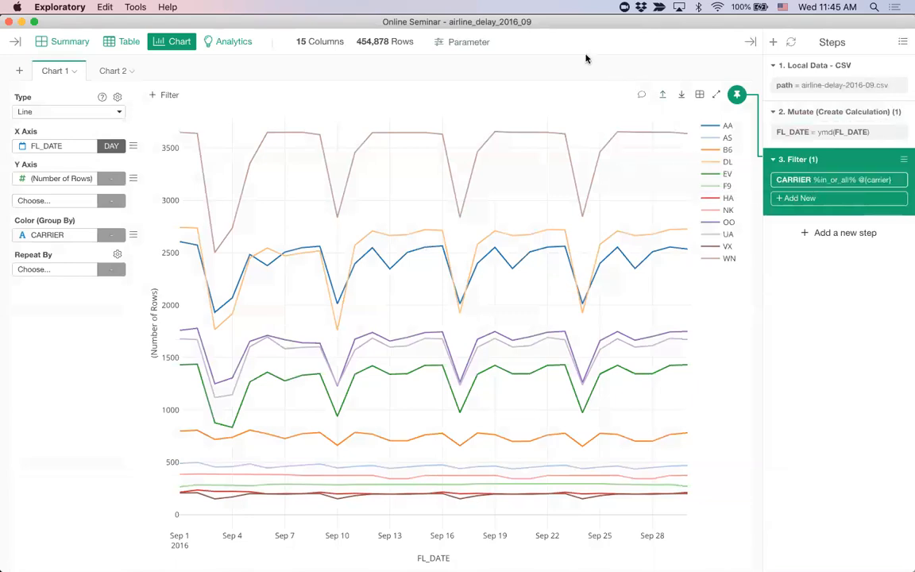
left_click(479, 46)
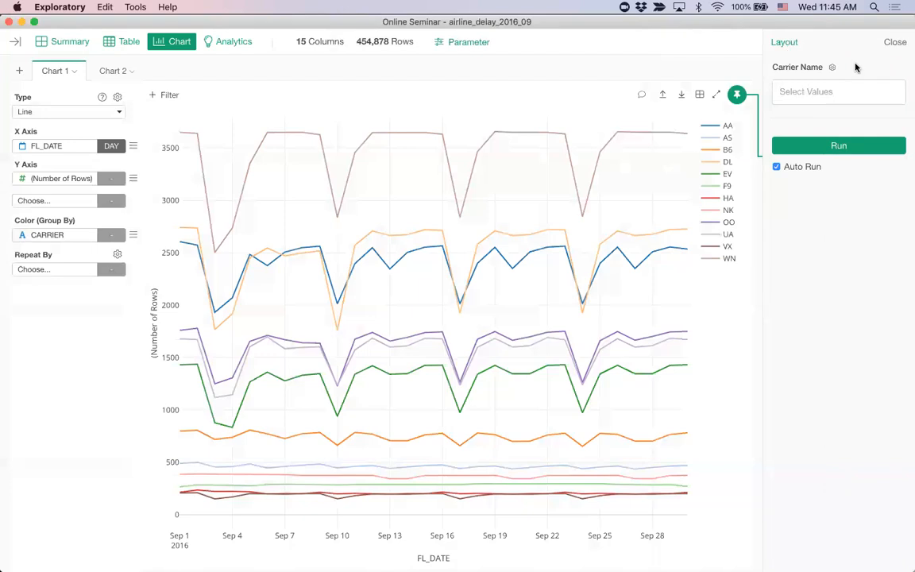
left_click(810, 92)
left_click(810, 119)
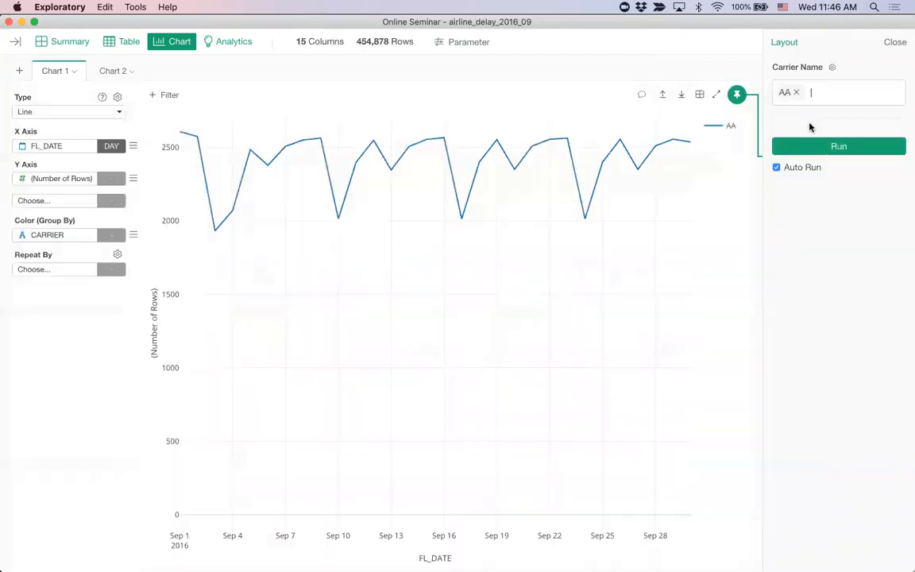
left_click(845, 91)
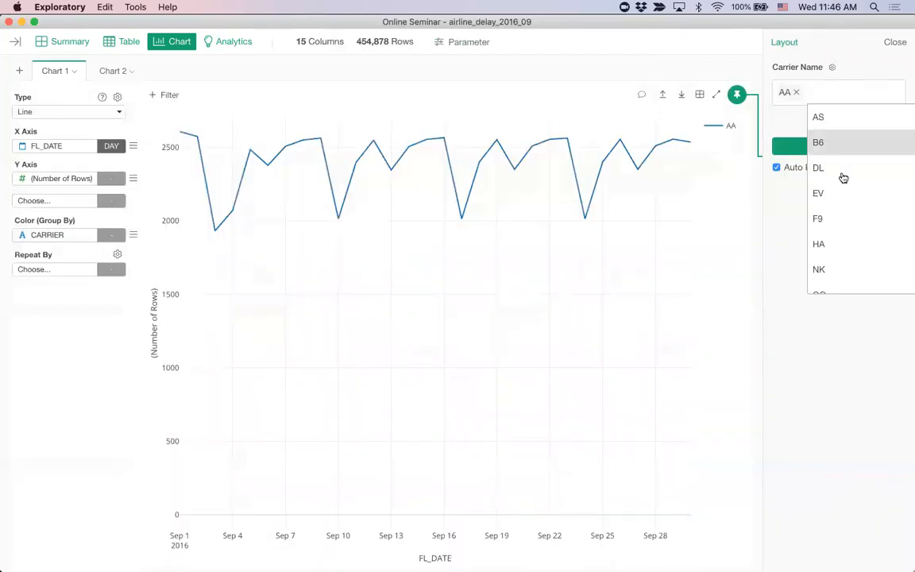
left_click(842, 174)
left_click(851, 116)
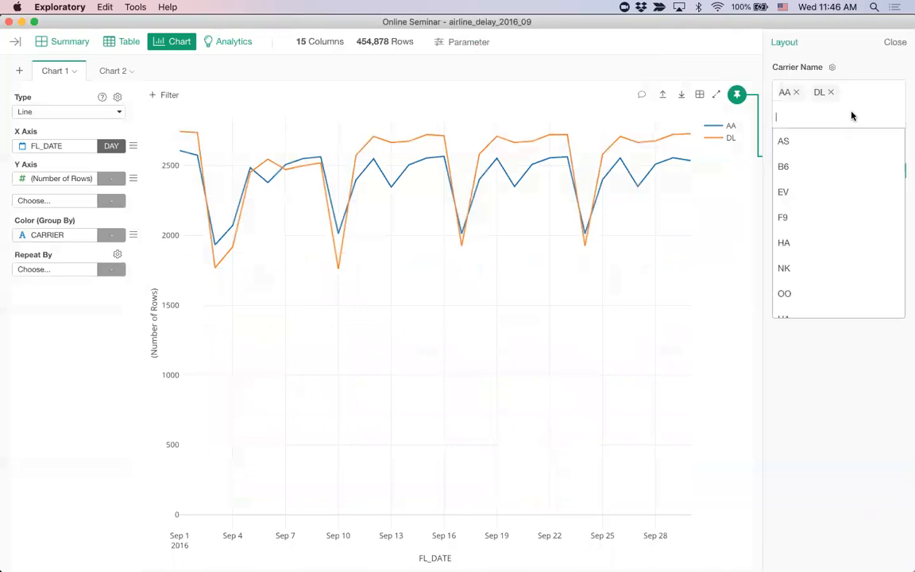
scroll(823, 259, "down", 2)
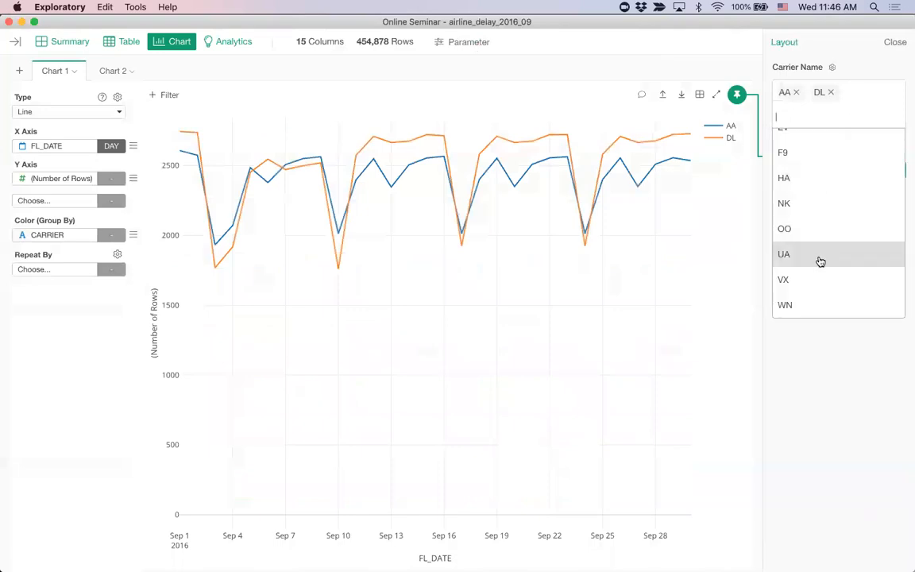
left_click(820, 259)
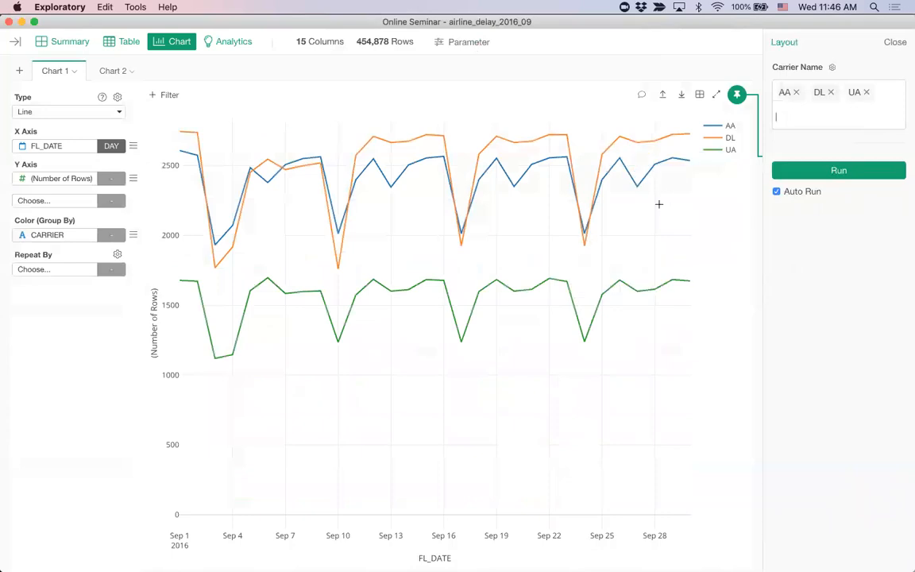
left_click(893, 41)
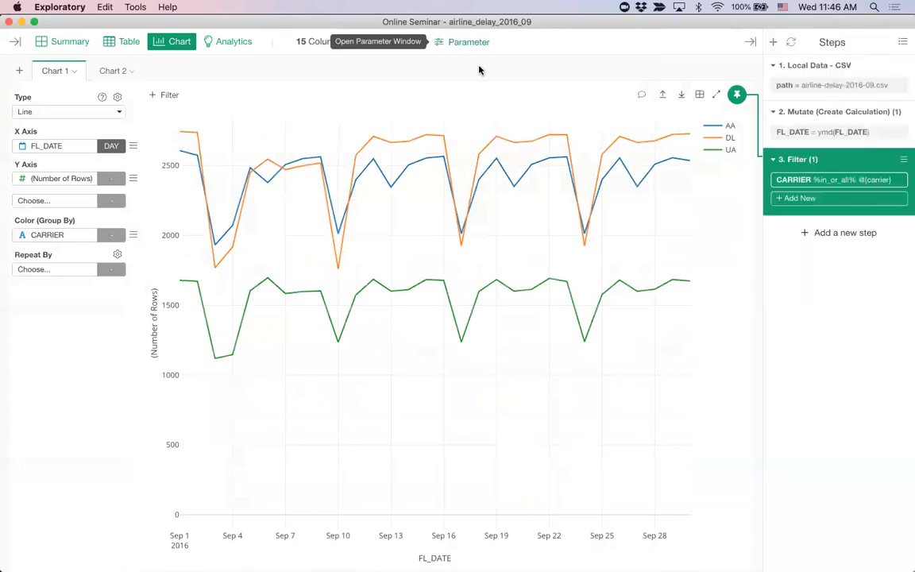
Step: Open the Airline Delay report from the project and run it in its own separate window
left_click(15, 45)
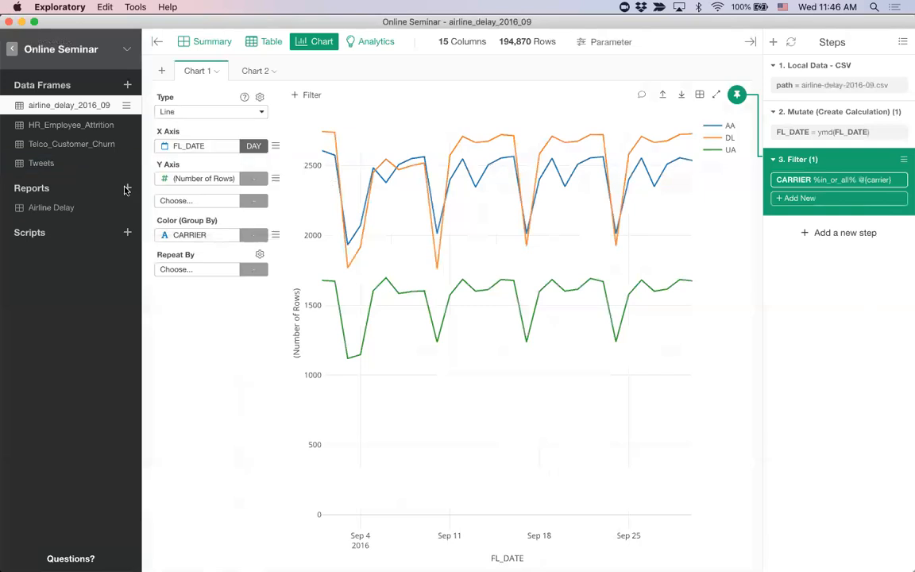
left_click(64, 207)
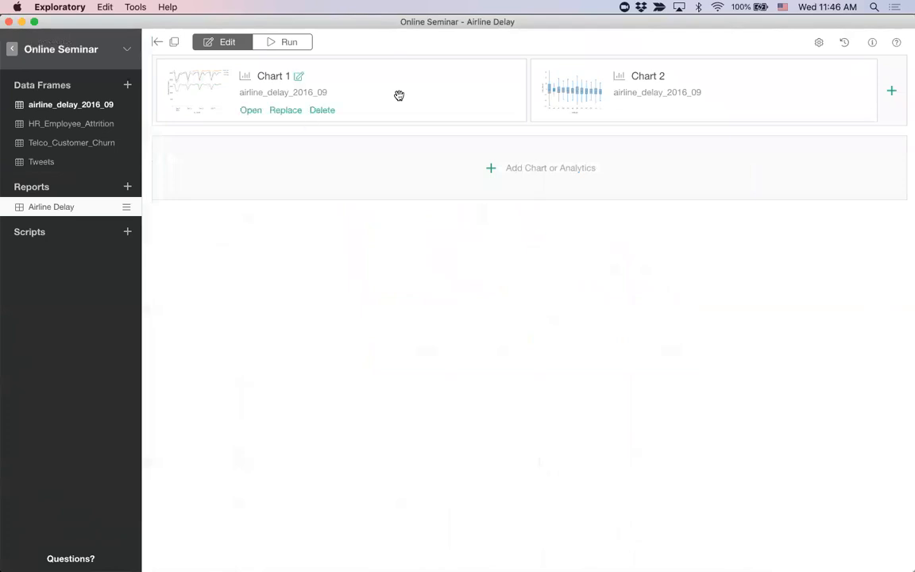
left_click(283, 44)
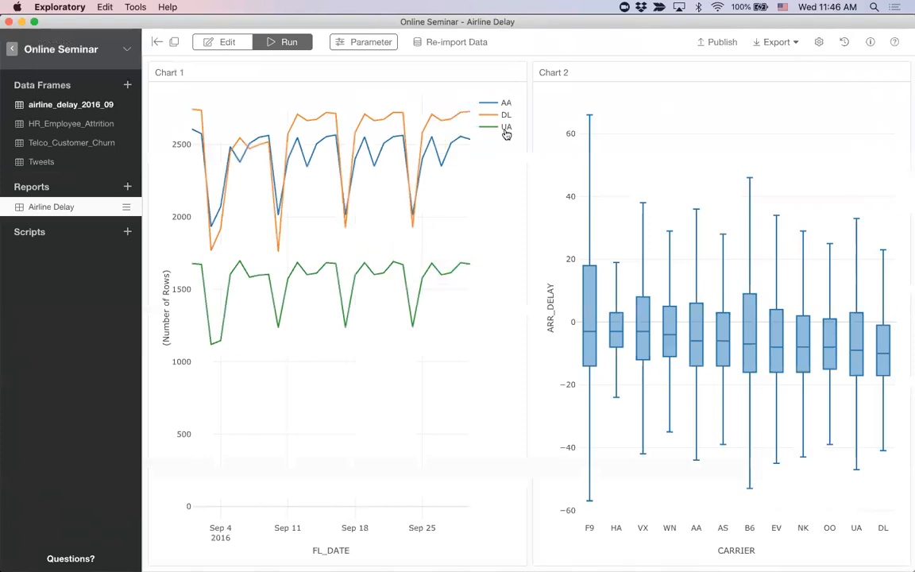
left_click(174, 42)
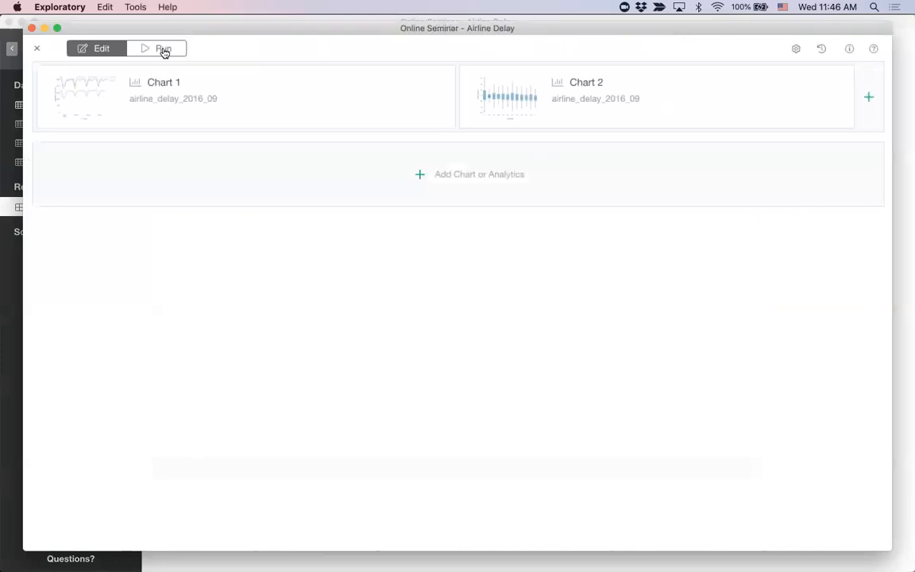
left_click(163, 49)
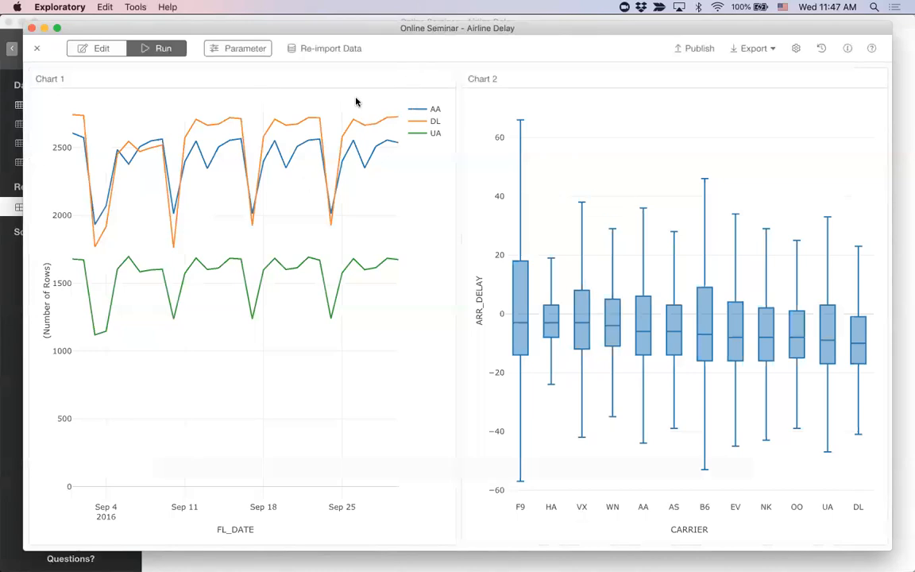
Step: Remove UA from the report's Carrier Name parameter and close the separate report window
left_click(240, 51)
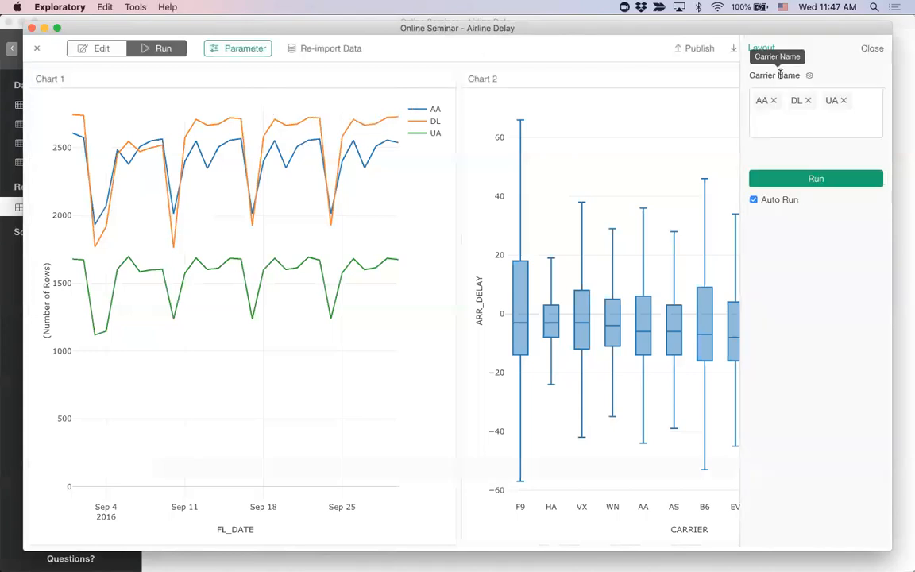
left_click(843, 101)
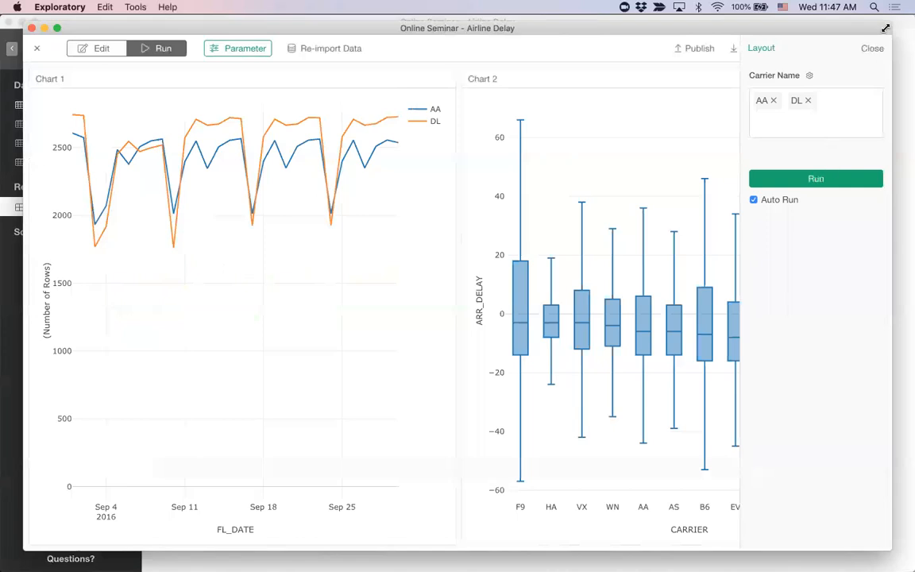
left_click(872, 48)
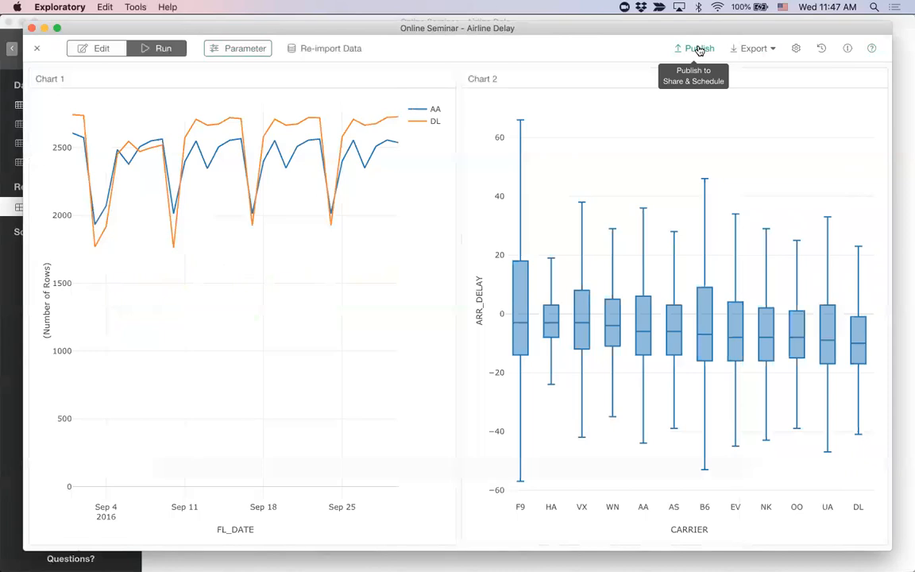
left_click(36, 50)
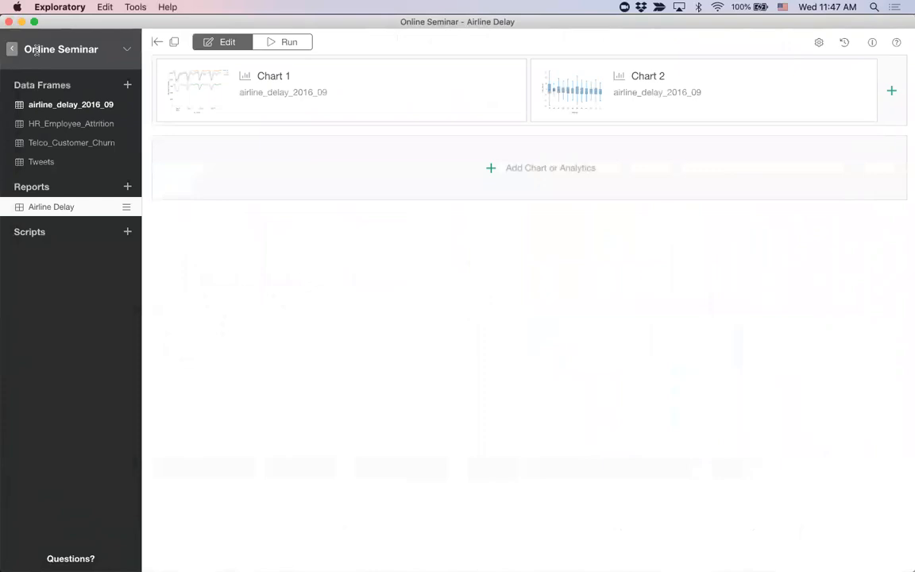
Step: Open the HR_Employee_Attrition data frame and display its chart view with the project sidebar collapsed
mouse_move(64, 122)
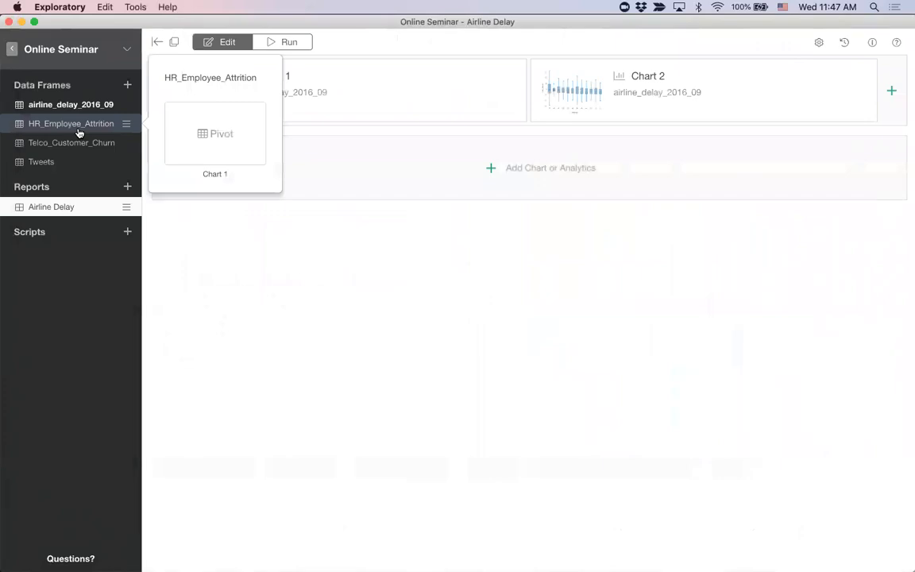
left_click(79, 131)
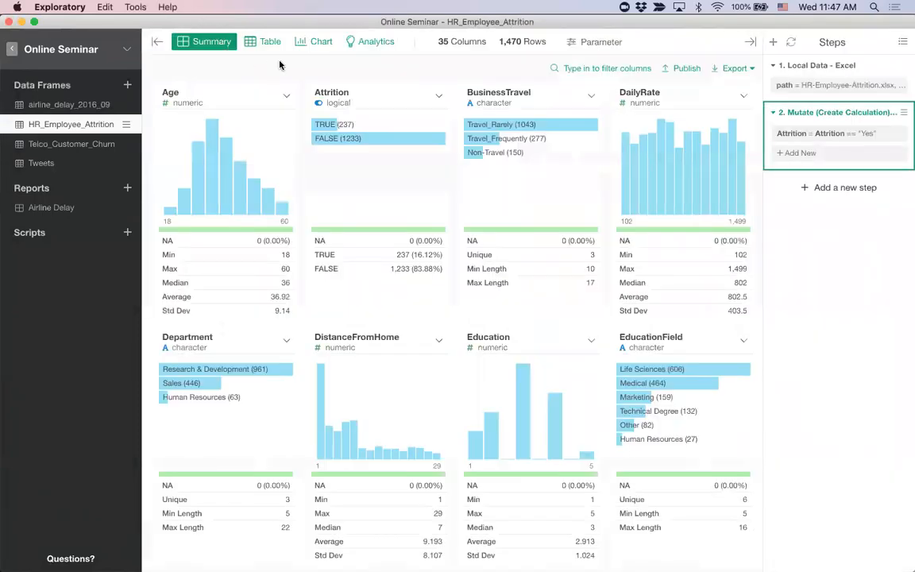
left_click(158, 42)
left_click(173, 42)
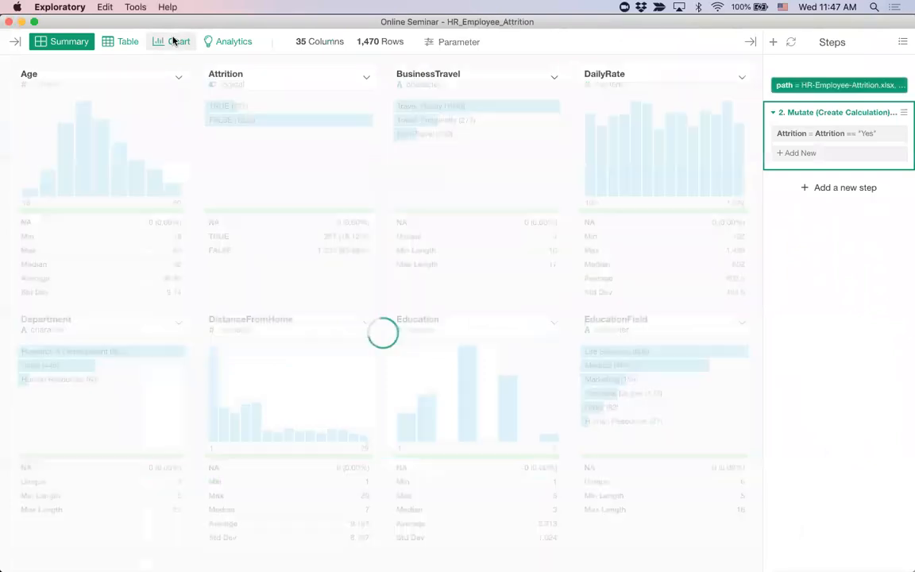
Step: Make Chart 1 a histogram with MonthlyIncome on the X axis
left_click(61, 115)
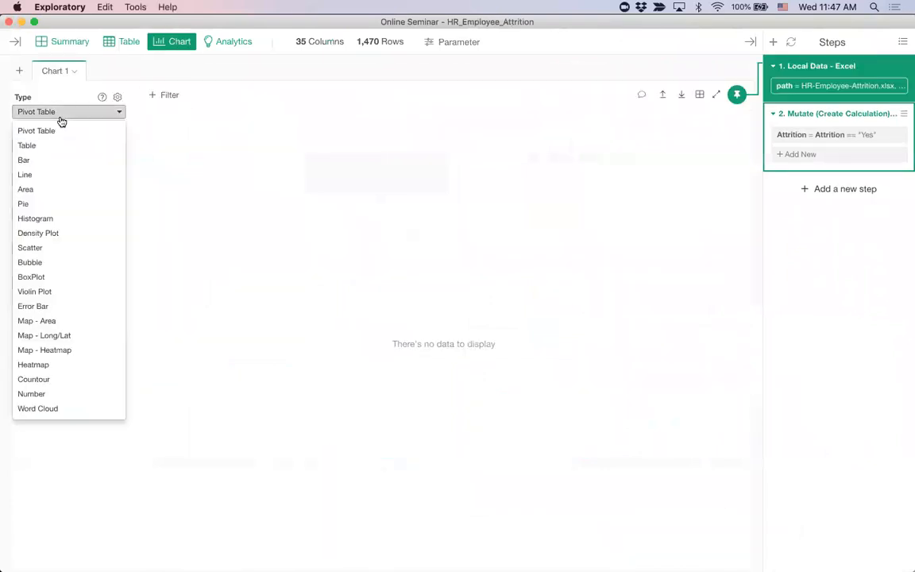
left_click(66, 233)
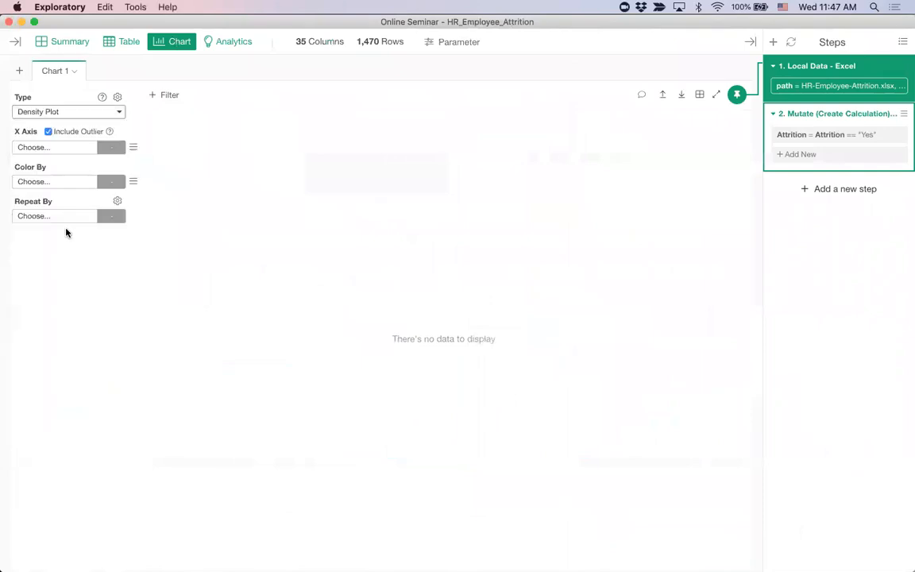
left_click(62, 116)
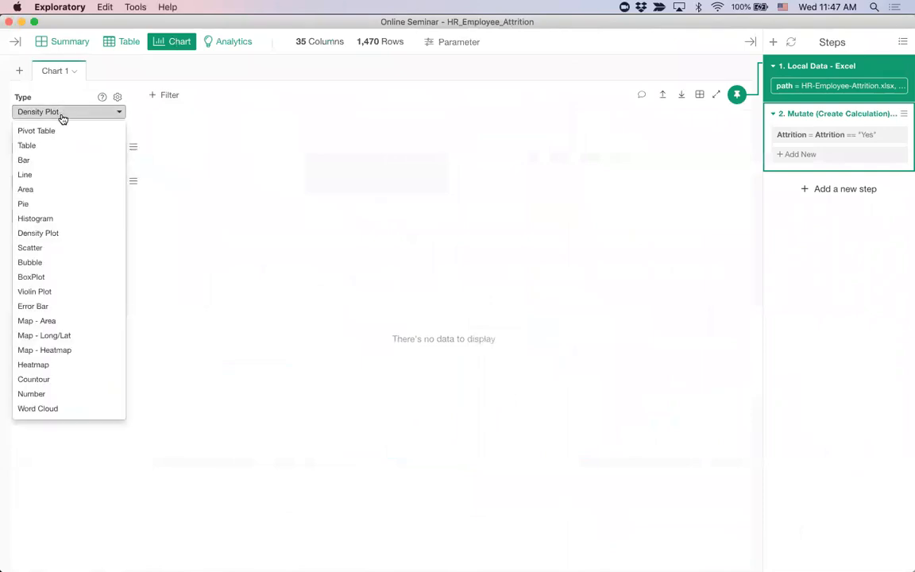
left_click(68, 219)
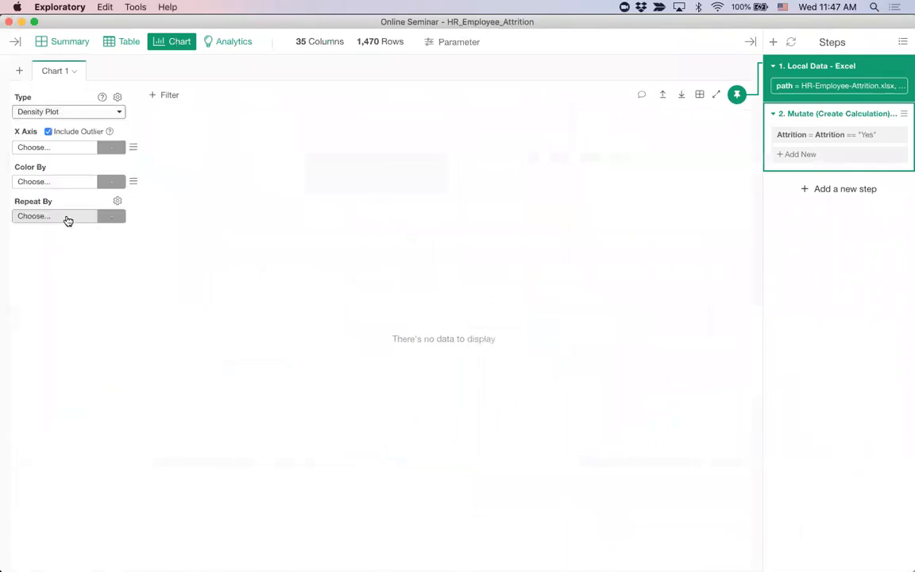
left_click(60, 148)
scroll(68, 306, "down", 5)
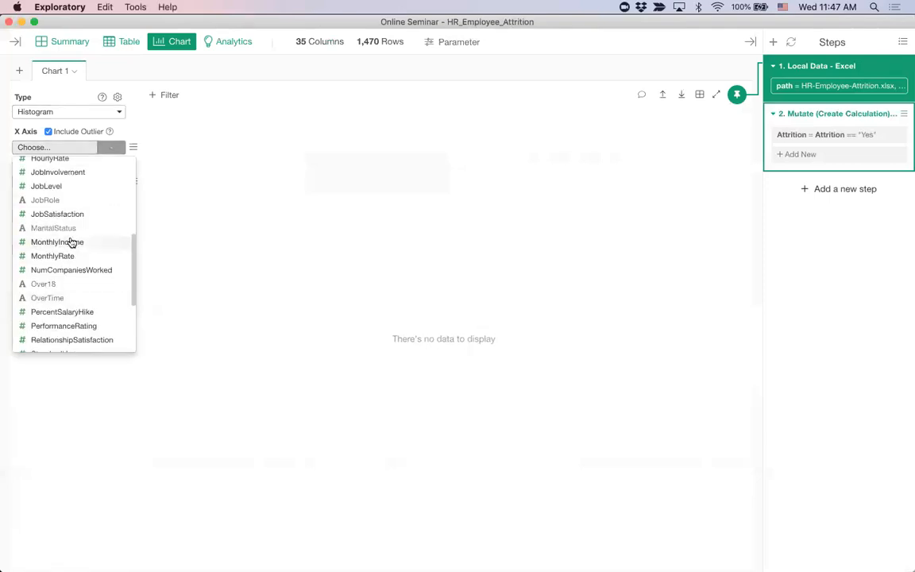
left_click(71, 243)
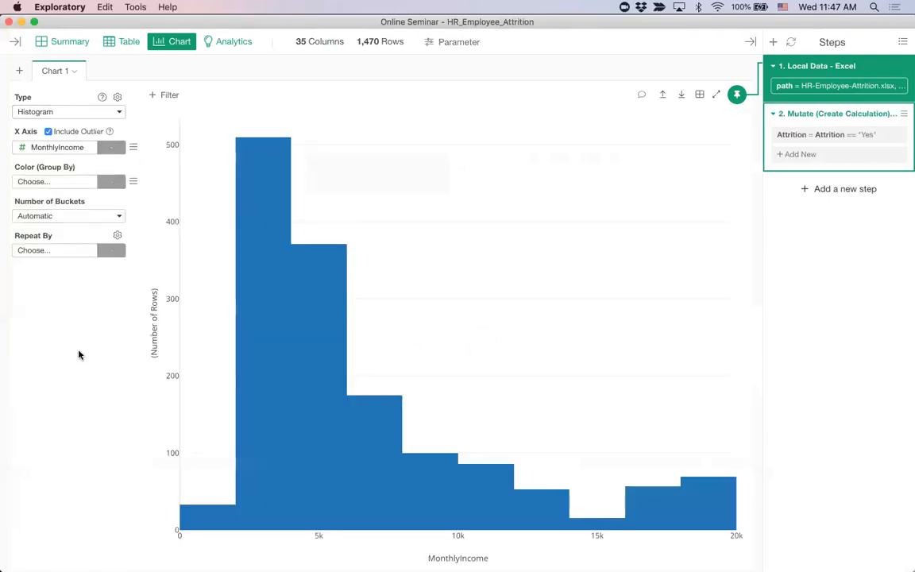
Step: Color the MonthlyIncome histogram by JobRole and set the number of buckets to 50
left_click(50, 184)
scroll(70, 321, "down", 3)
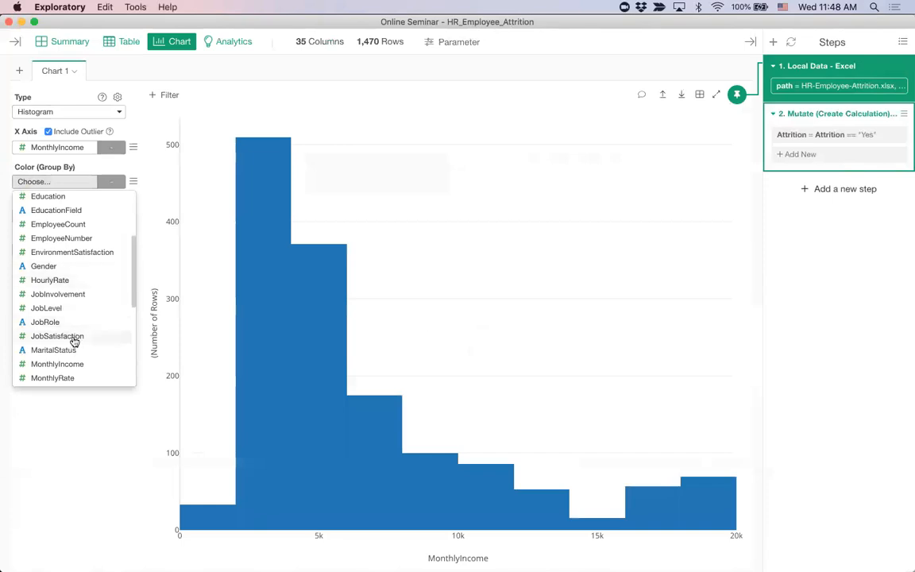
left_click(75, 320)
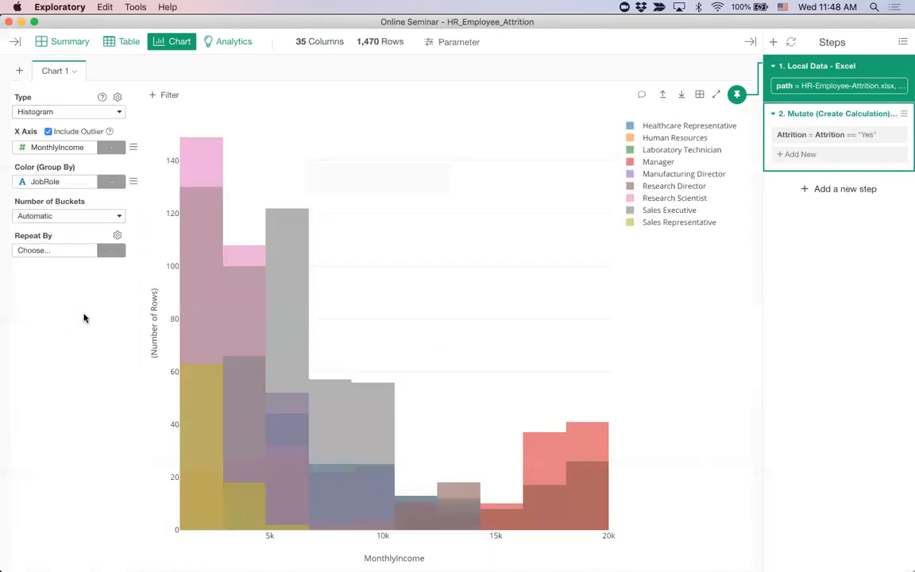
left_click(61, 216)
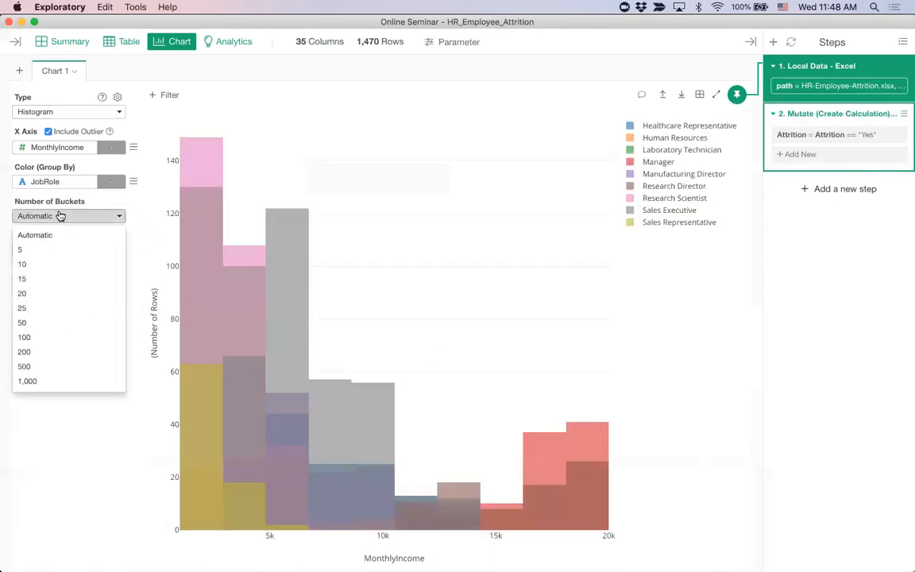
left_click(59, 323)
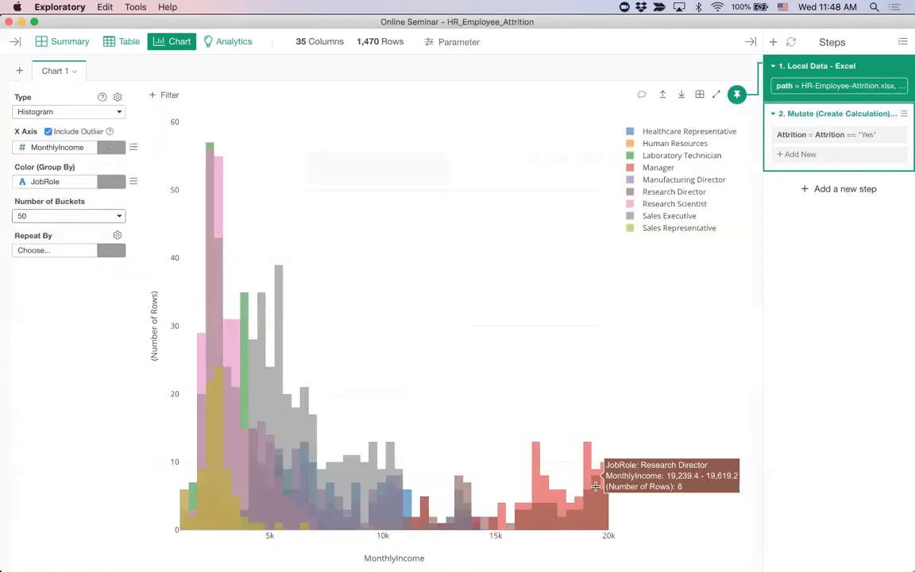
mouse_move(586, 481)
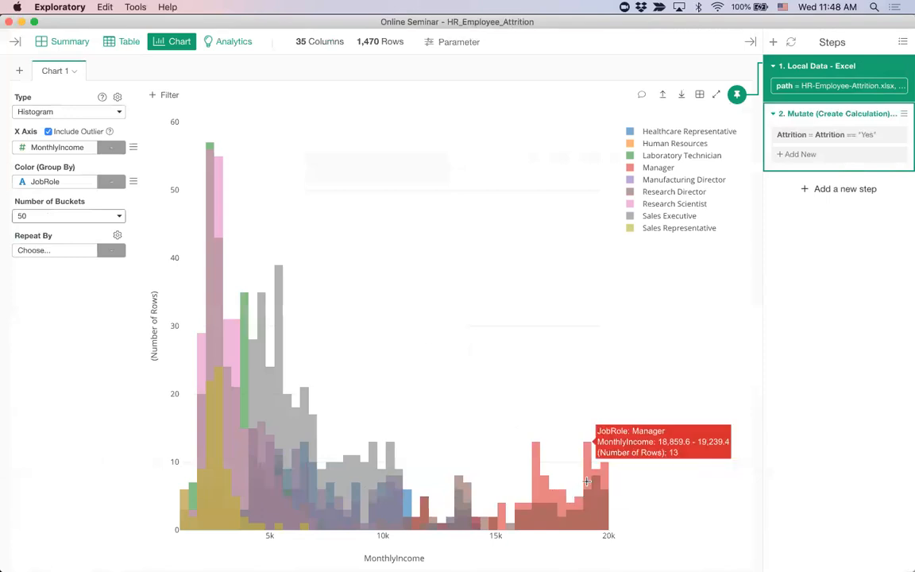
mouse_move(217, 416)
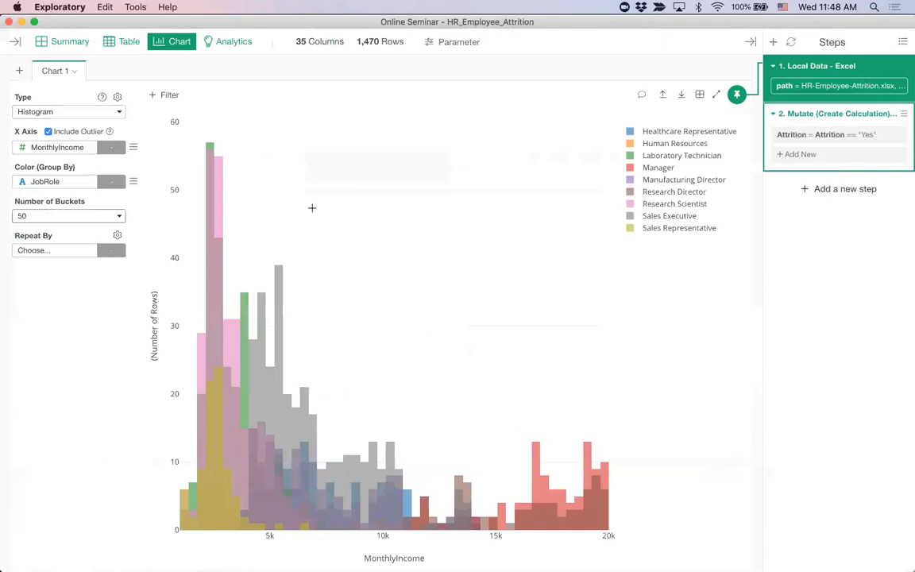
Step: Change the chart type to Density Plot and inspect the Manager income curve
left_click(72, 112)
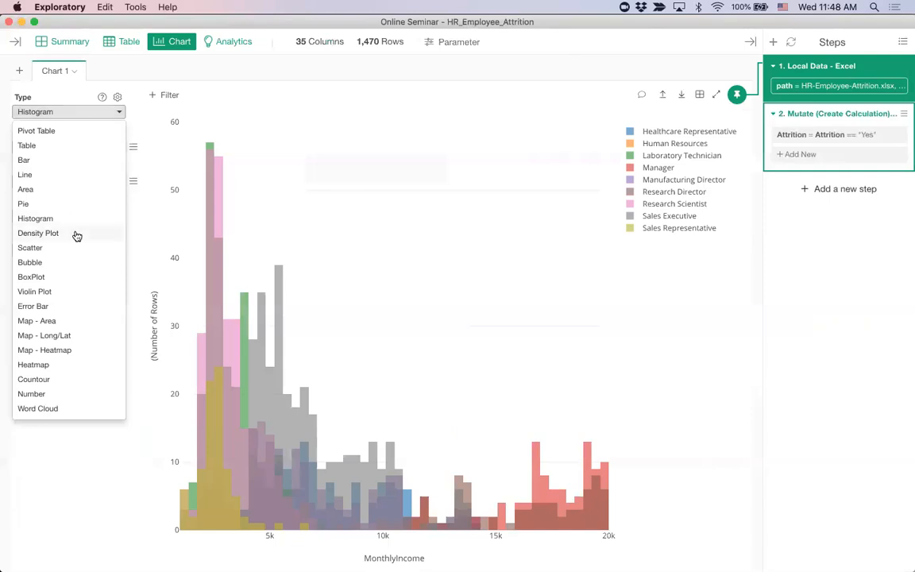
left_click(76, 234)
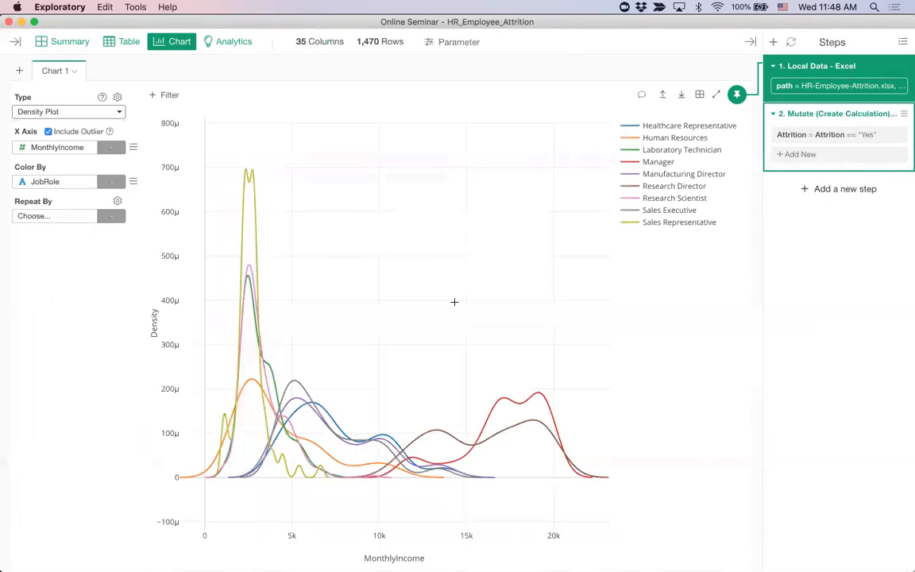
mouse_move(530, 383)
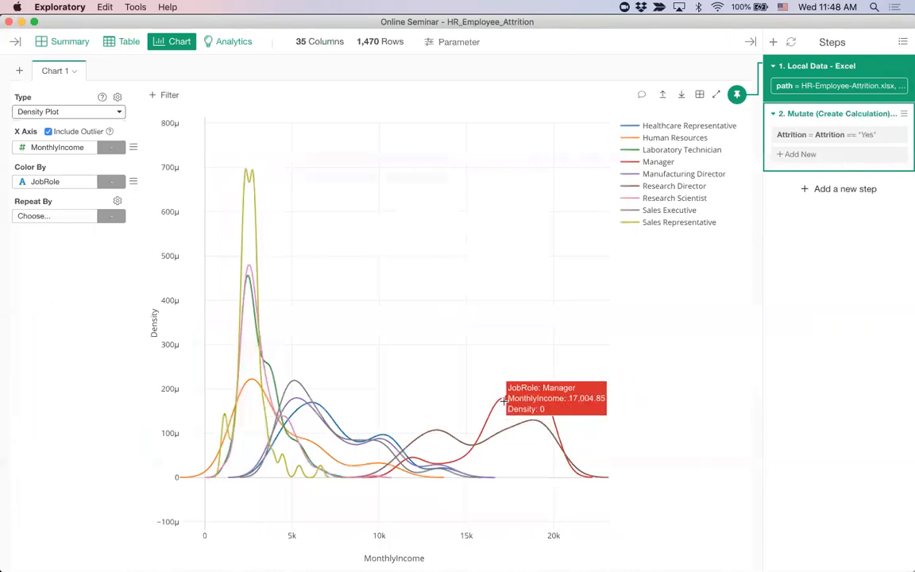
Step: Isolate the Manager curve in the density plot, examine it, and restore the curves of all job roles
double_click(661, 163)
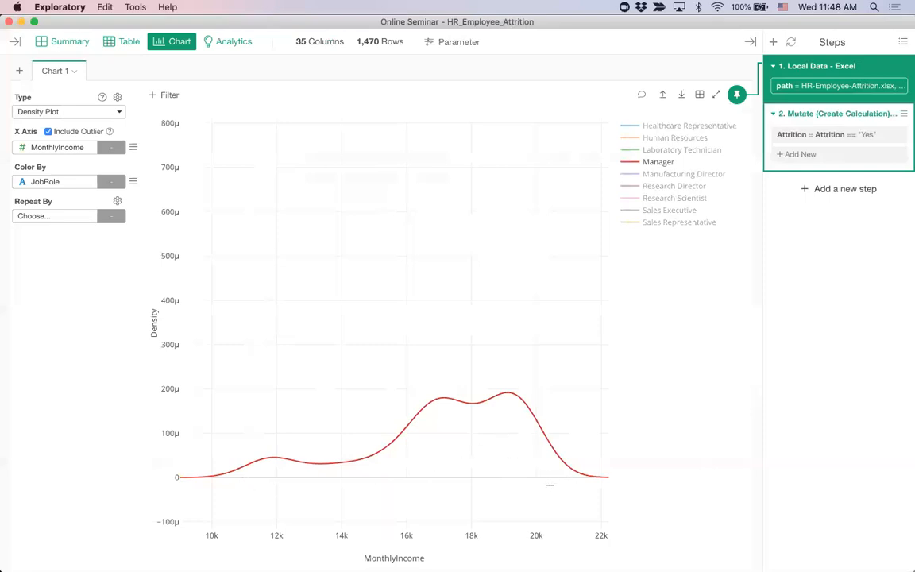
mouse_move(490, 411)
mouse_move(562, 462)
left_click(660, 162)
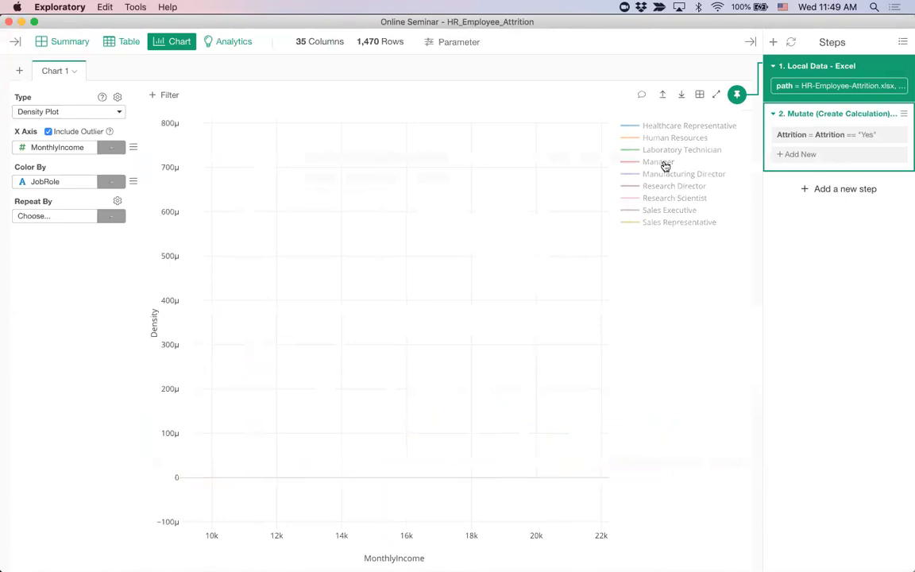
double_click(666, 166)
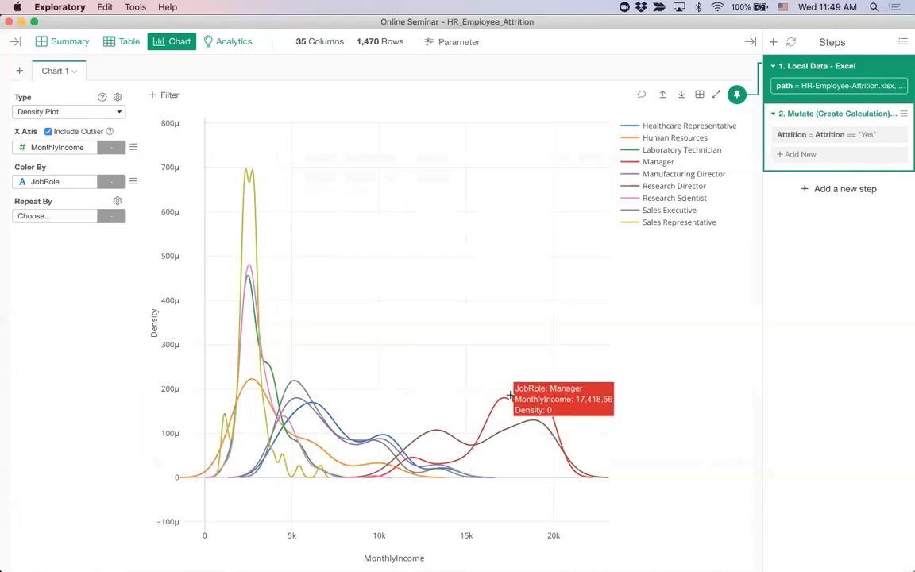
mouse_move(254, 173)
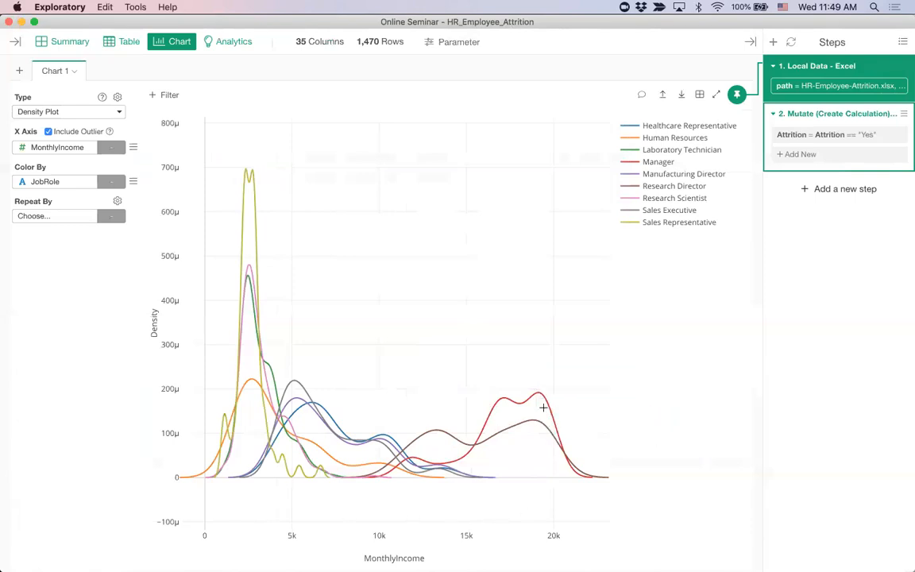
mouse_move(542, 399)
Step: Enable highlighting for the JobRole colors with Light Gray as default and highlight Research Director in Light Red
left_click(134, 183)
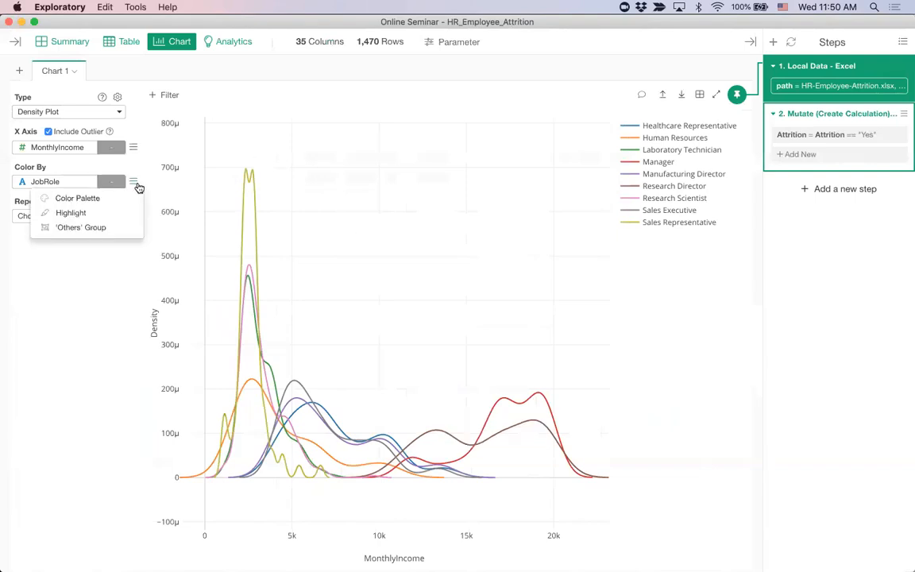
left_click(92, 215)
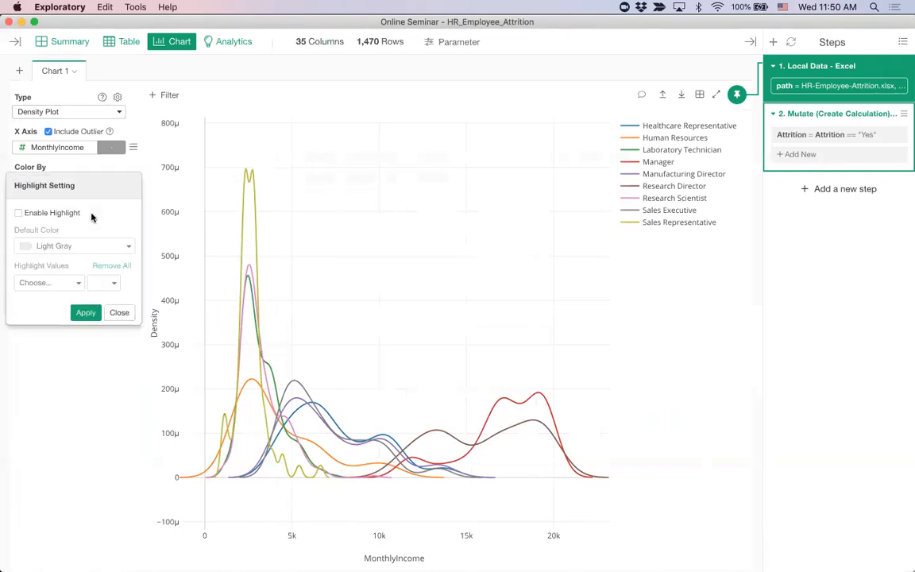
left_click(18, 215)
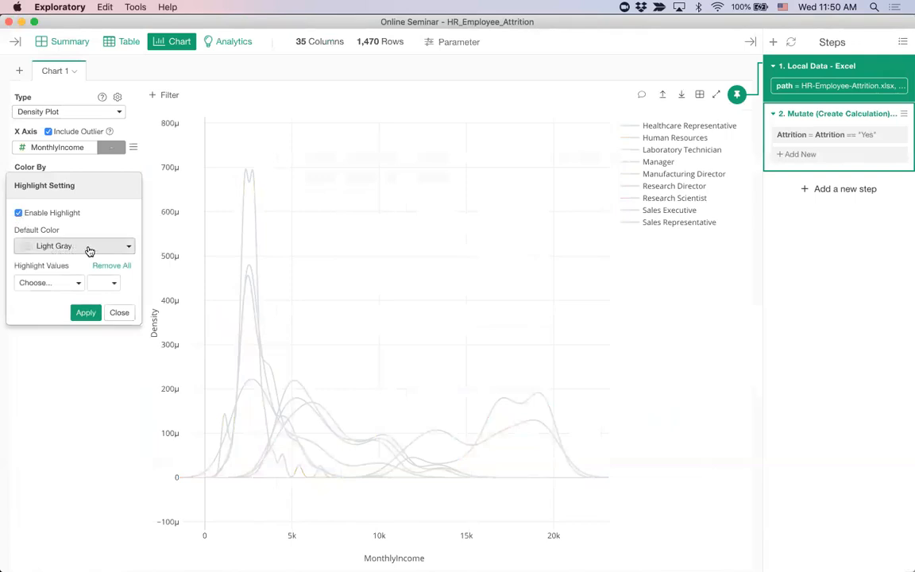
left_click(40, 285)
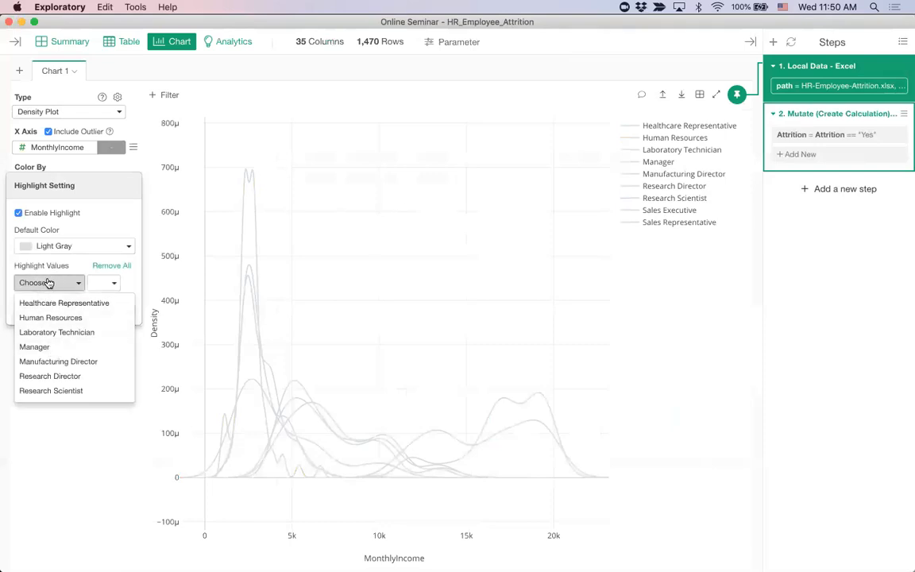
scroll(51, 342, "down", 2)
scroll(50, 341, "up", 2)
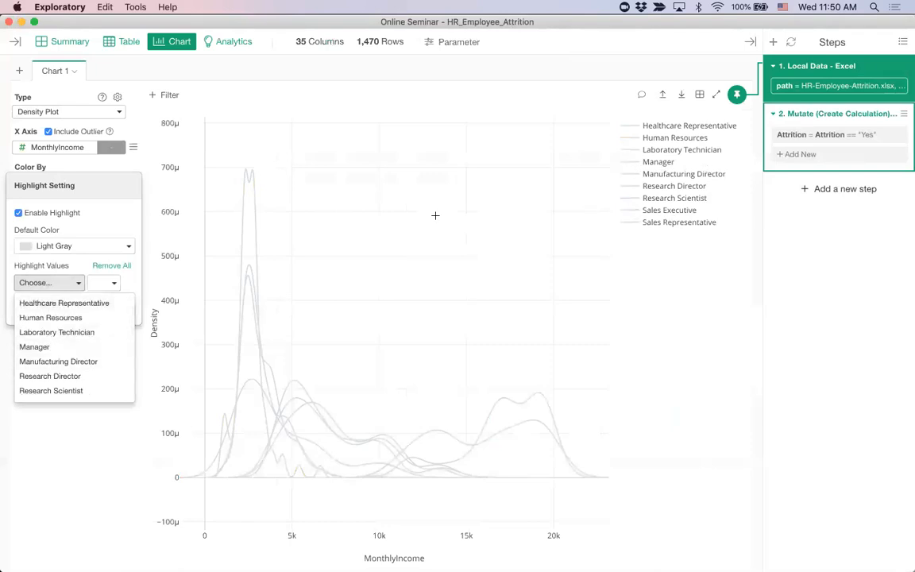
scroll(48, 350, "down", 2)
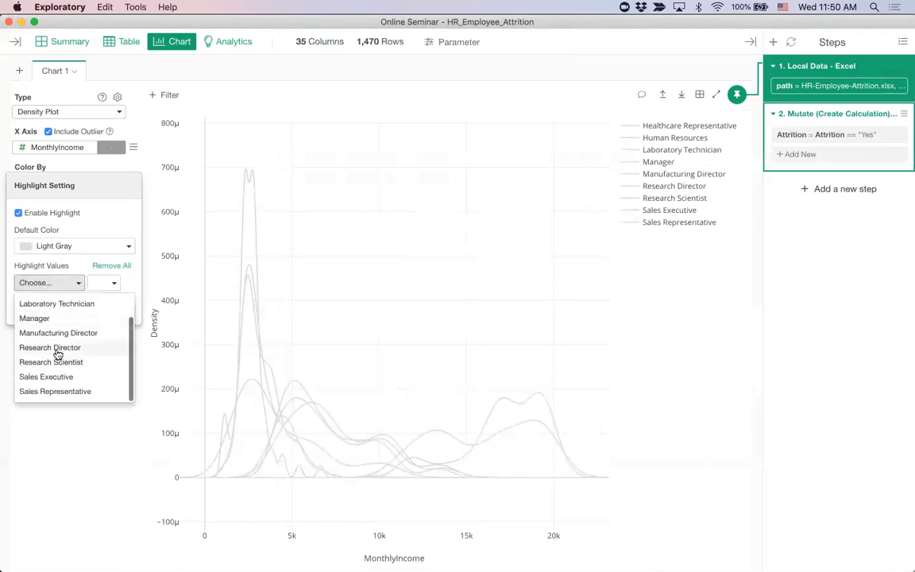
left_click(58, 353)
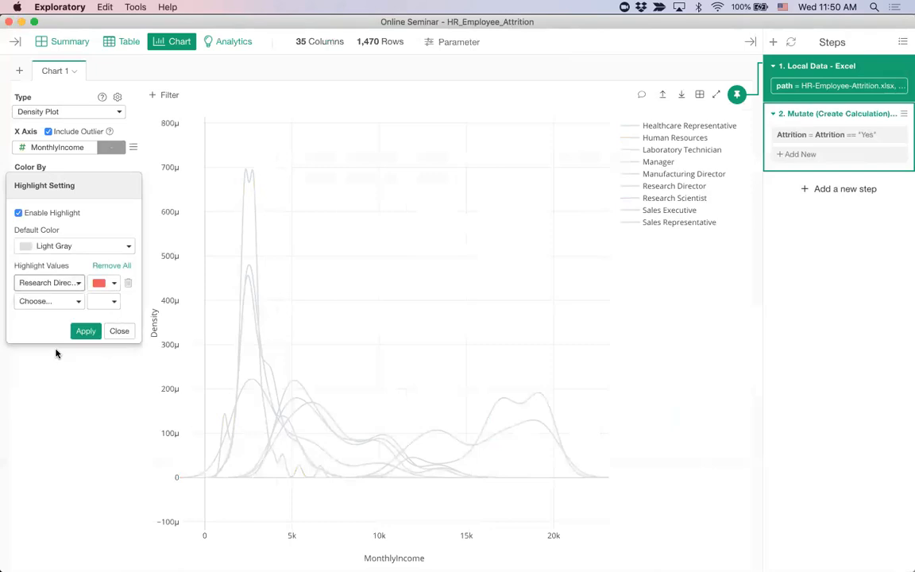
left_click(100, 284)
left_click(101, 285)
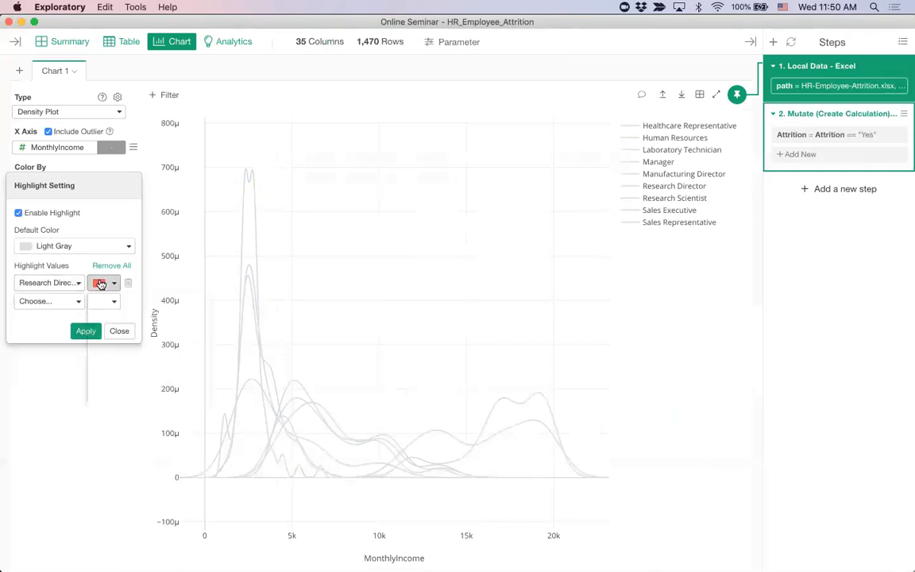
left_click(83, 334)
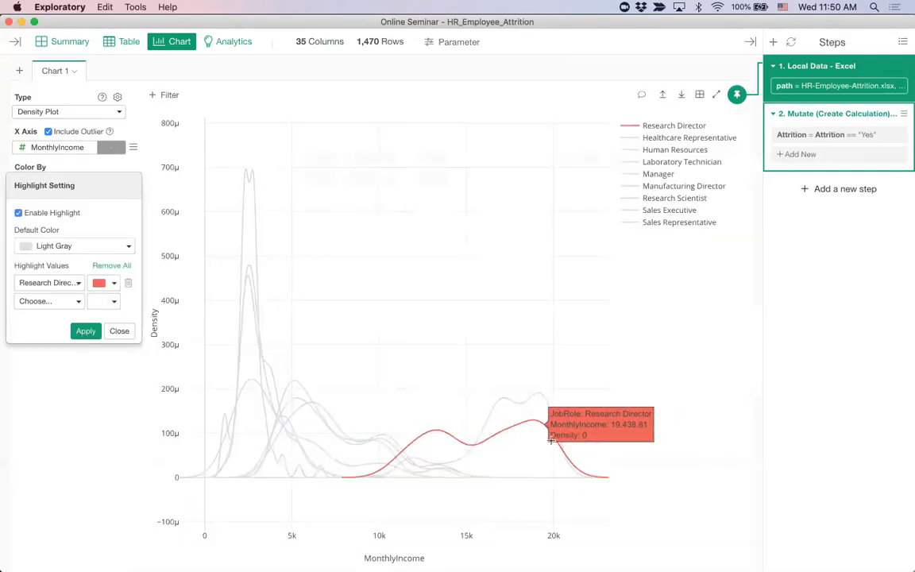
Step: Highlight Laboratory Technician in Light Blue as a second value and close the highlight settings
left_click(34, 302)
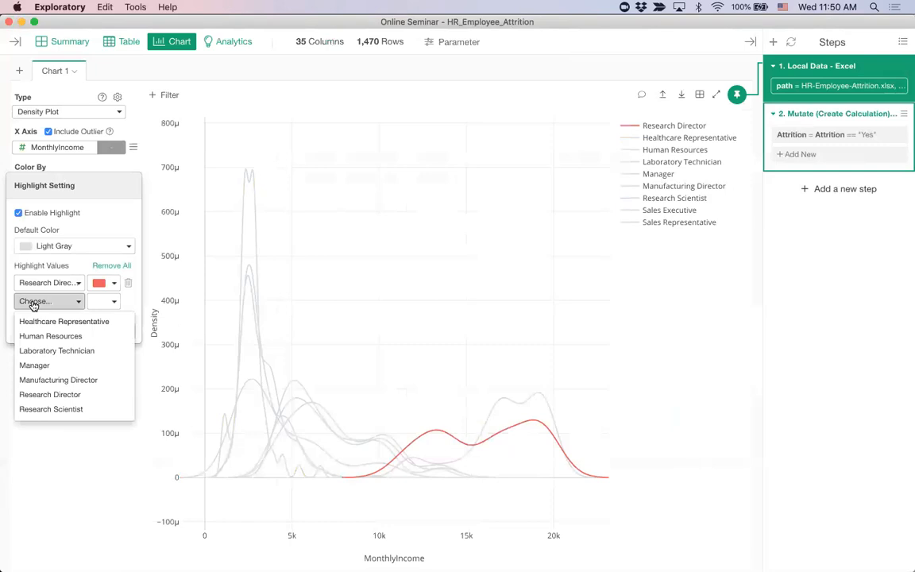
left_click(56, 351)
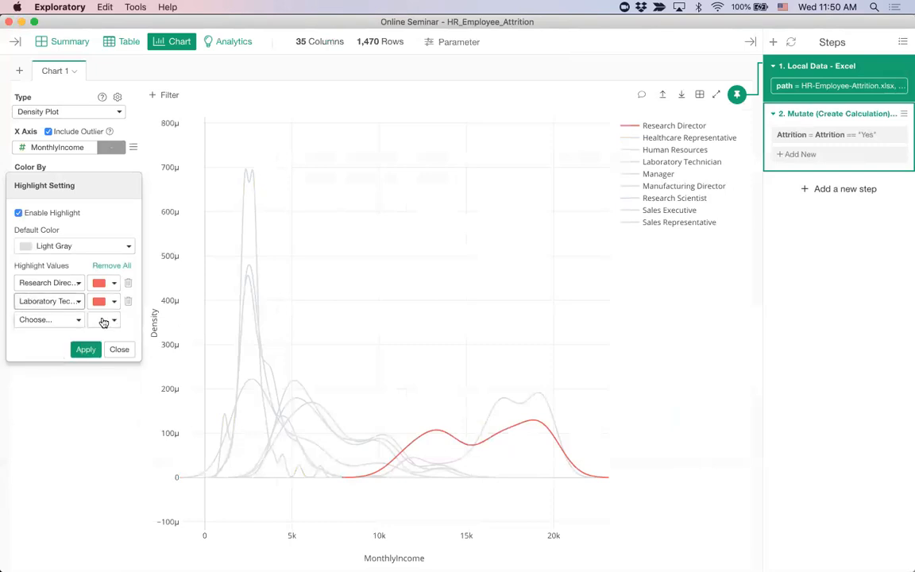
left_click(99, 301)
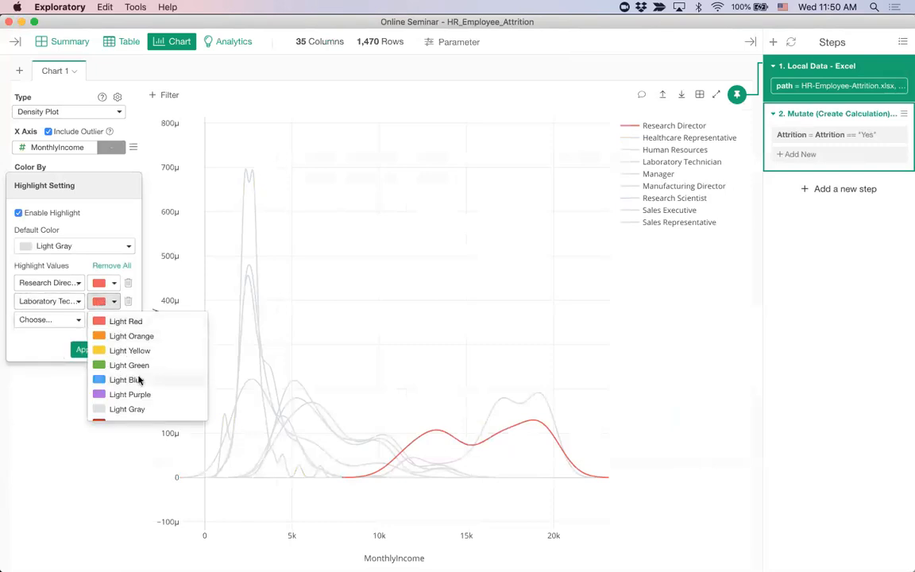
left_click(136, 379)
left_click(87, 350)
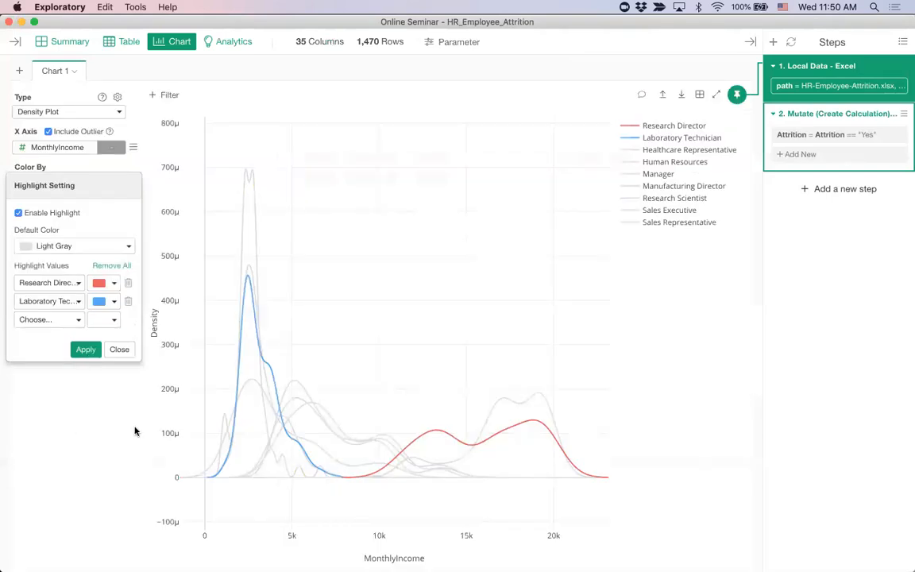
left_click(120, 350)
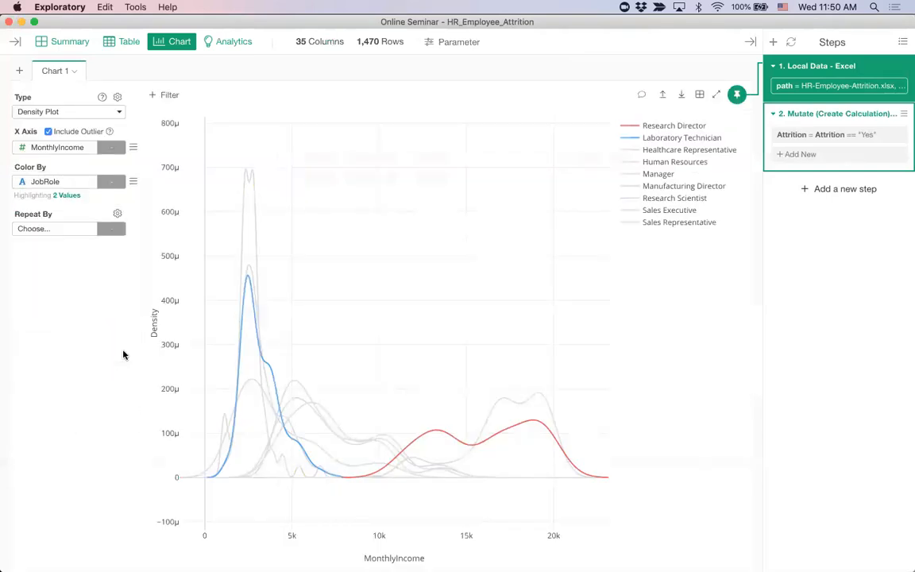
Step: Enter "Monthly Income Distribution" as the name of the density plot chart
left_click(641, 95)
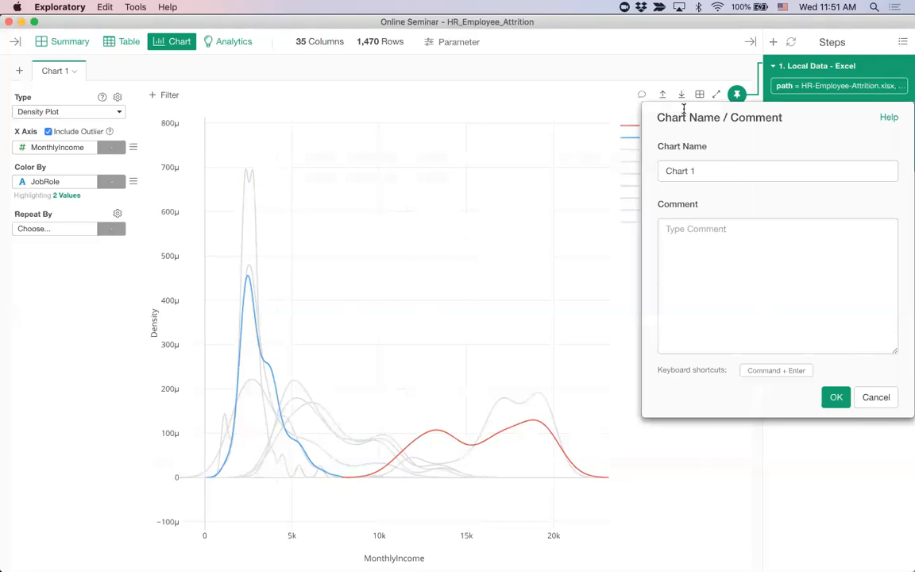
left_click(642, 96)
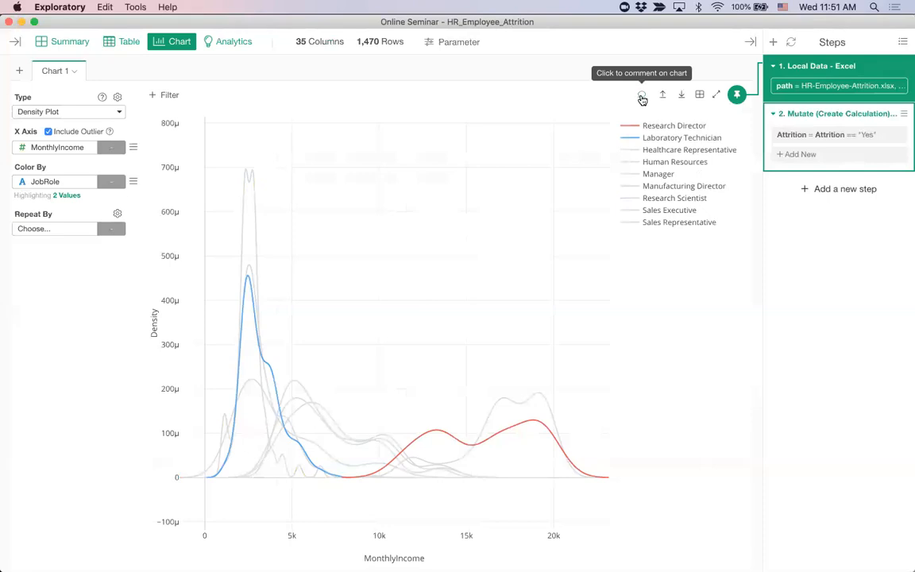
left_click(642, 96)
triple_click(702, 172)
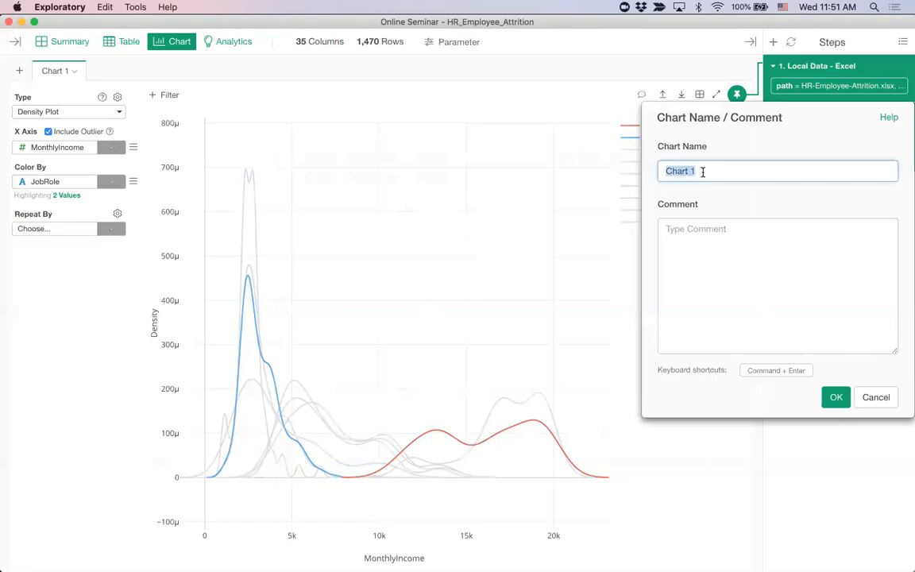
type("Monthly Income Distribution")
Step: Write the chart comment "Looks like Managers and Research Director are making more than the others"
left_click(748, 270)
type("Looks like Mna")
key("BackSpace")
key("BackSpace")
type("anagers are making more")
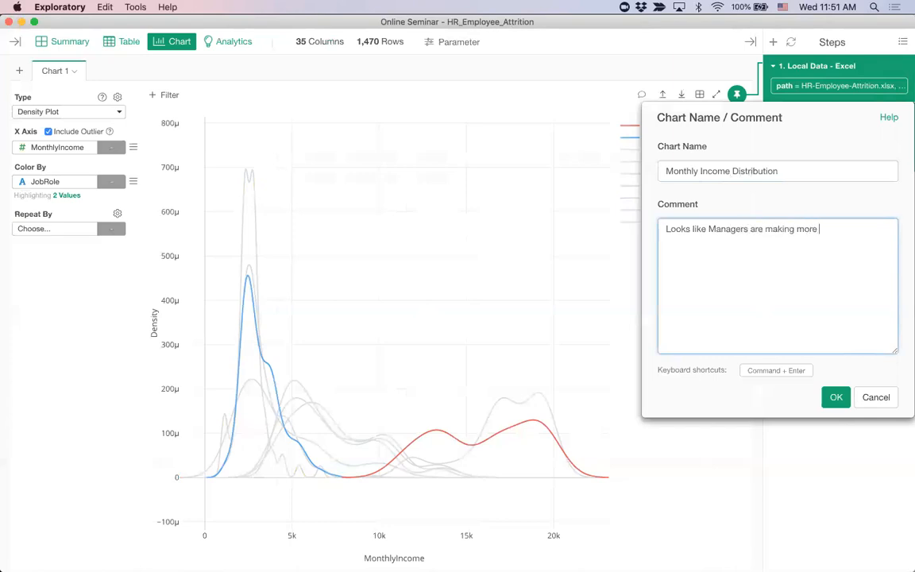
type(" than the others")
left_click(747, 229)
type("and Research Director")
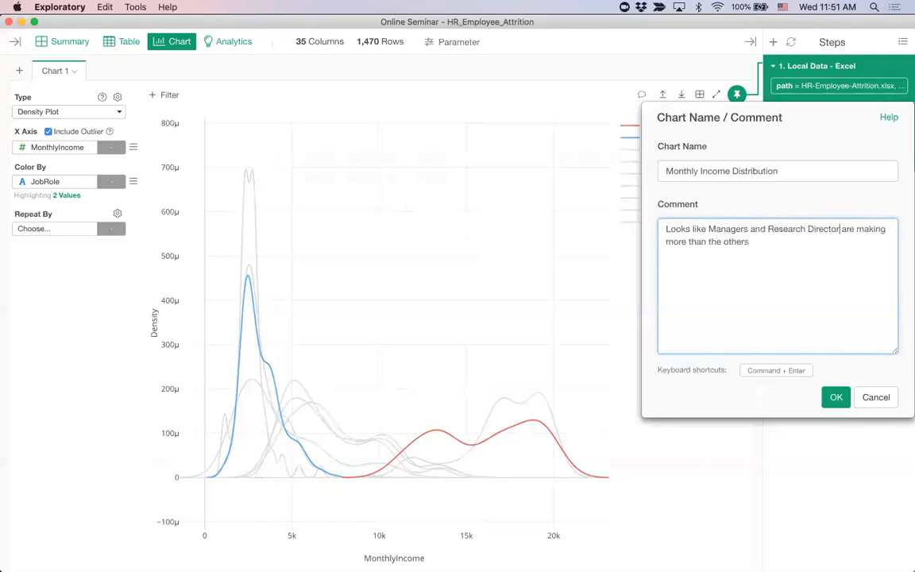
Step: Enclose "Research Director" in ** bold markers in the comment and save the chart name and comment
left_click(769, 229)
type("**")
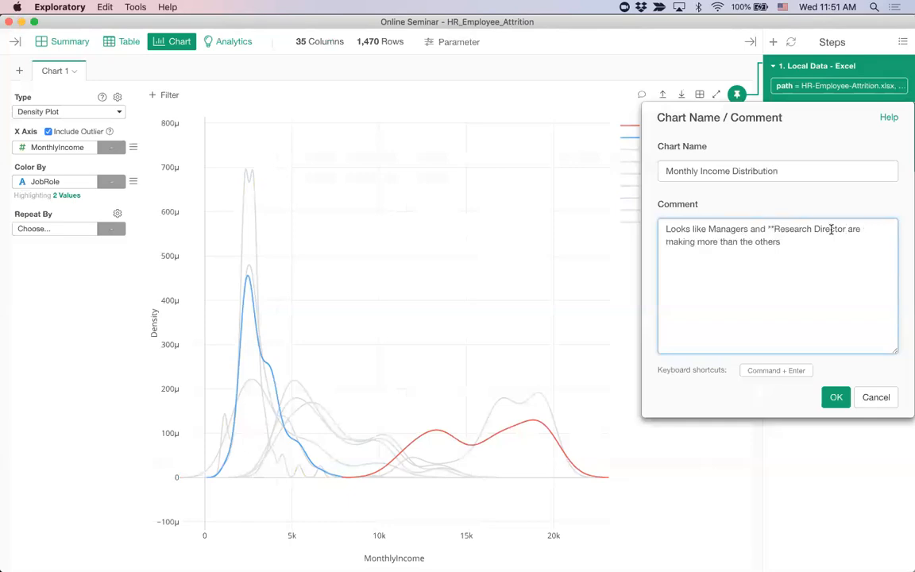
type("**")
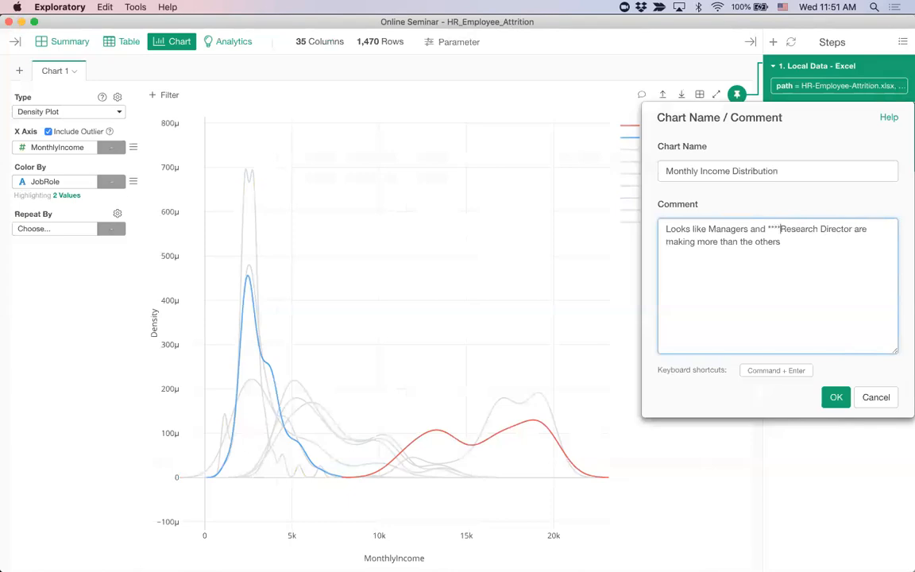
key("BackSpace")
key("BackSpace")
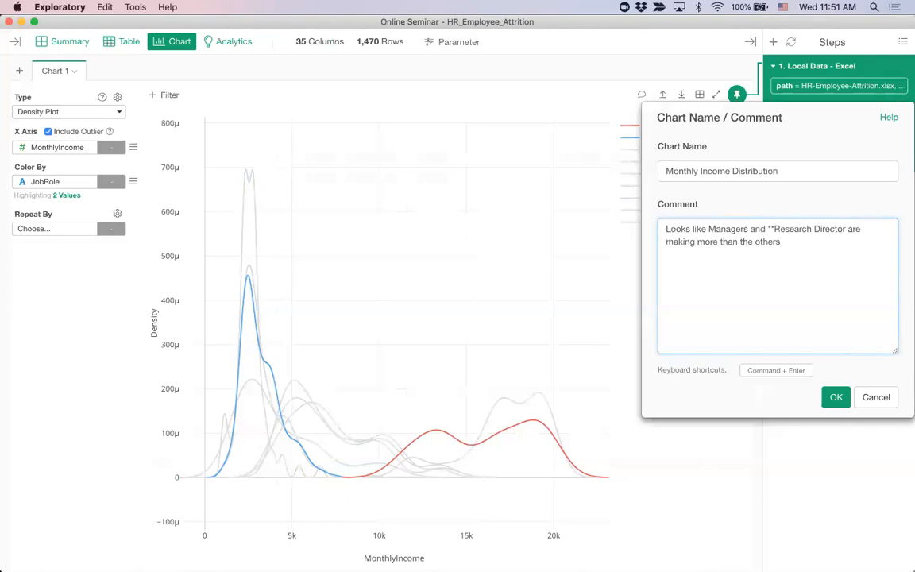
left_click(843, 228)
type("**")
key("Up")
type("#")
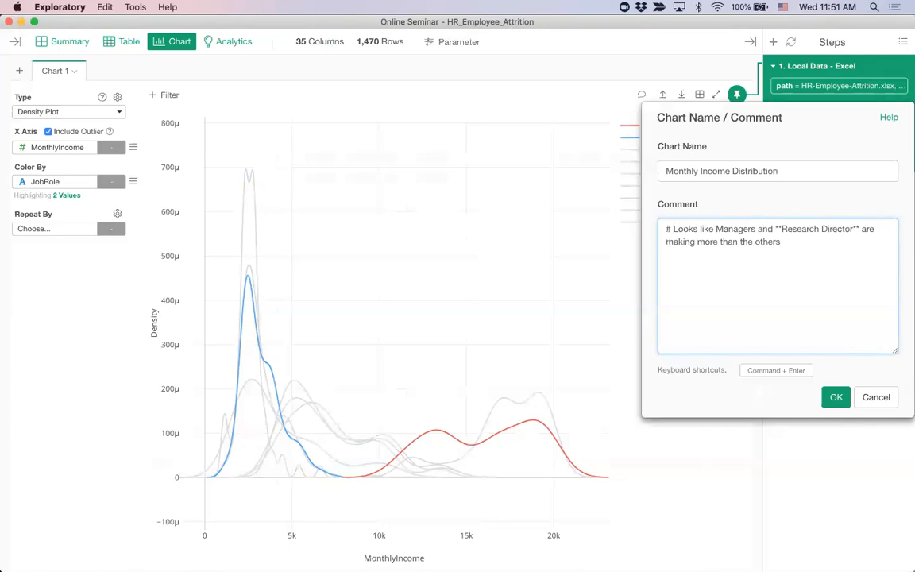
key("BackSpace")
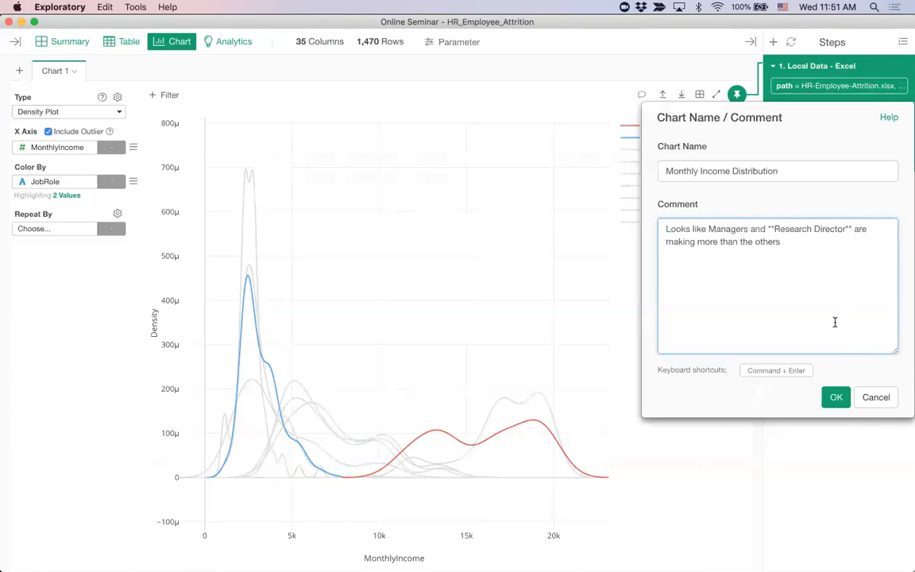
left_click(837, 398)
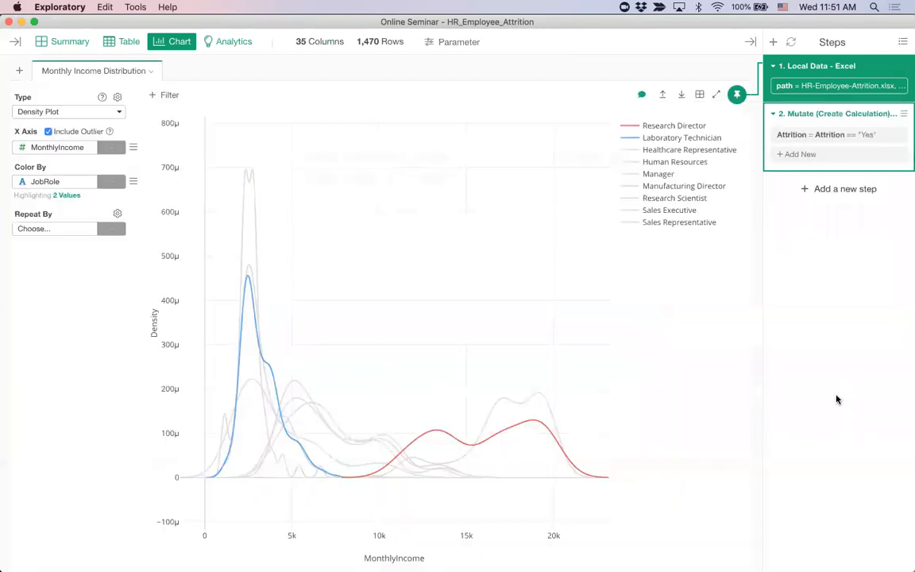
Step: Add a new chart next to Monthly Income Distribution and set its type to BoxPlot
mouse_move(87, 72)
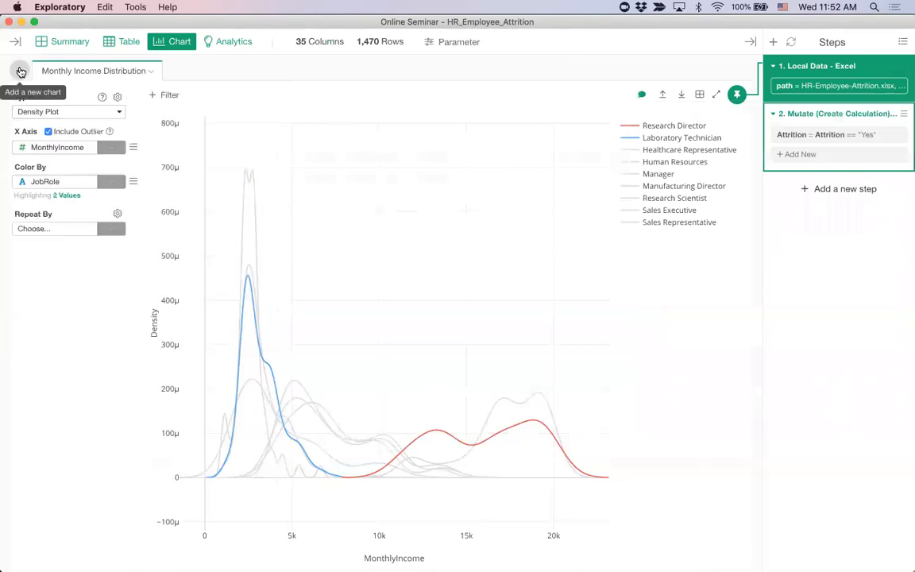
left_click(188, 68)
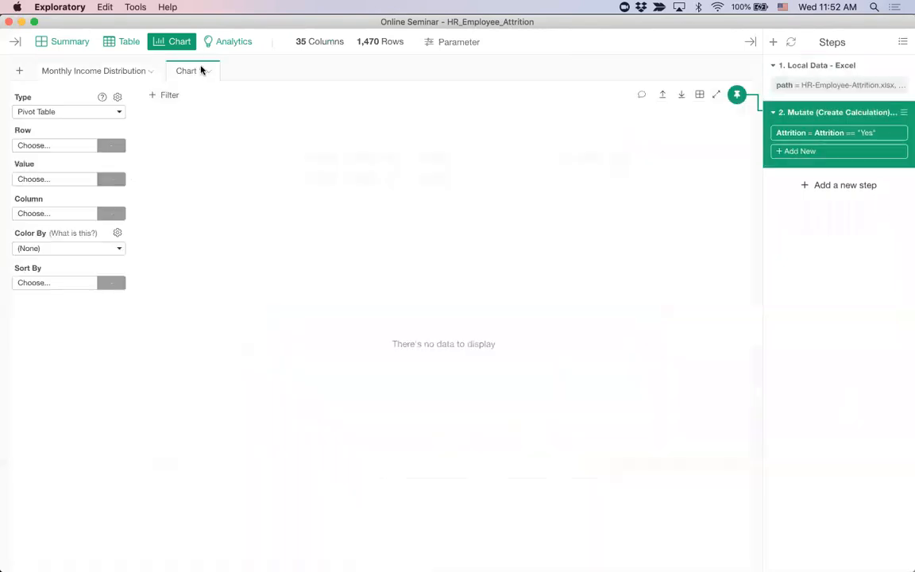
mouse_move(106, 71)
left_click(49, 115)
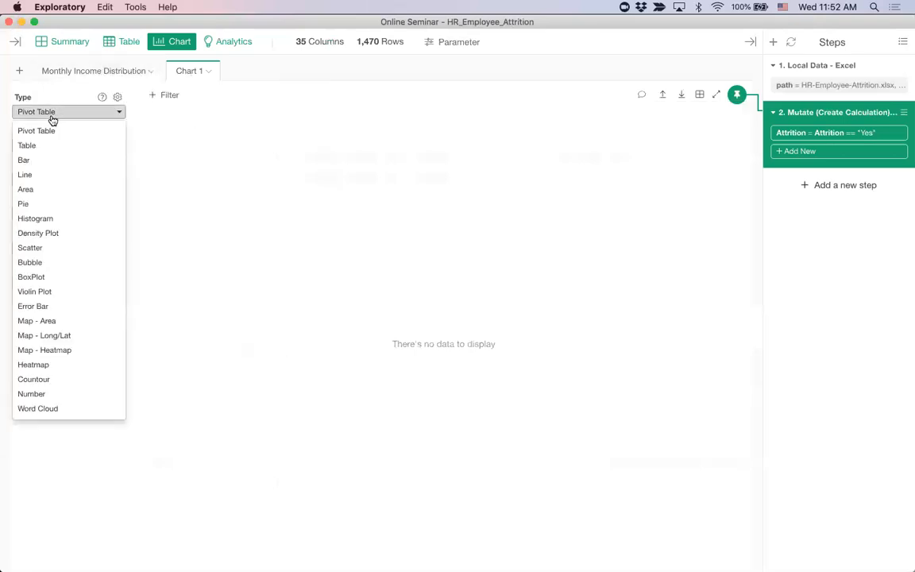
left_click(69, 277)
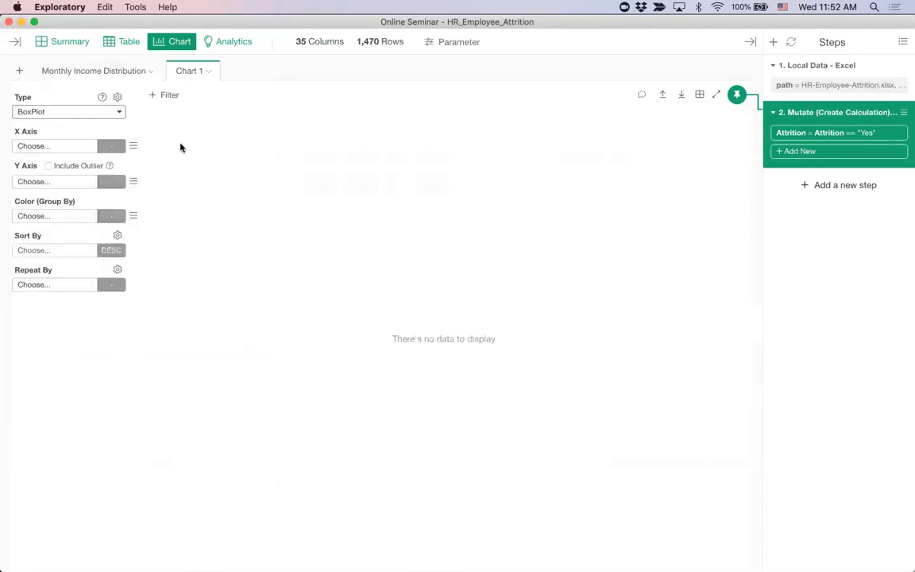
Step: Assign JobRole to the box plot's X axis and MonthlyIncome to its Y axis
left_click(60, 148)
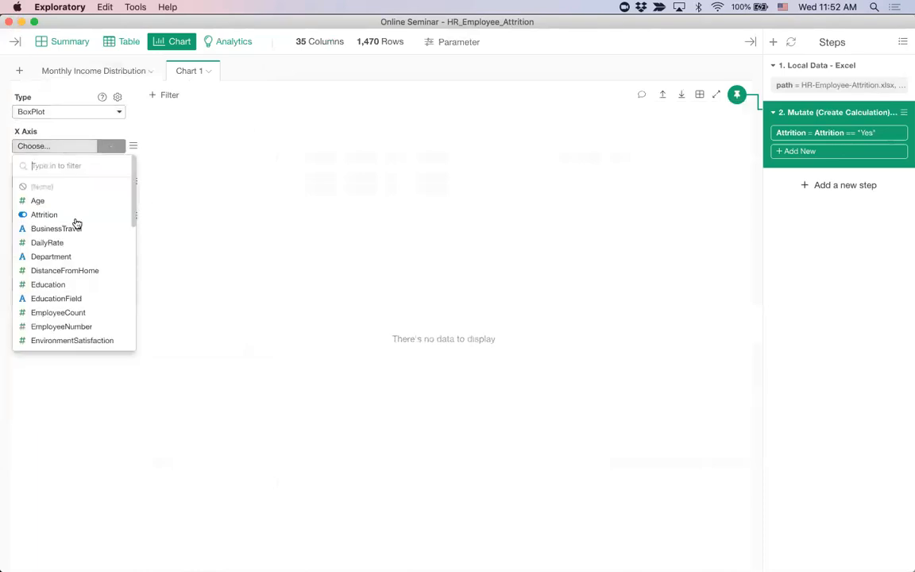
scroll(82, 270, "down", 3)
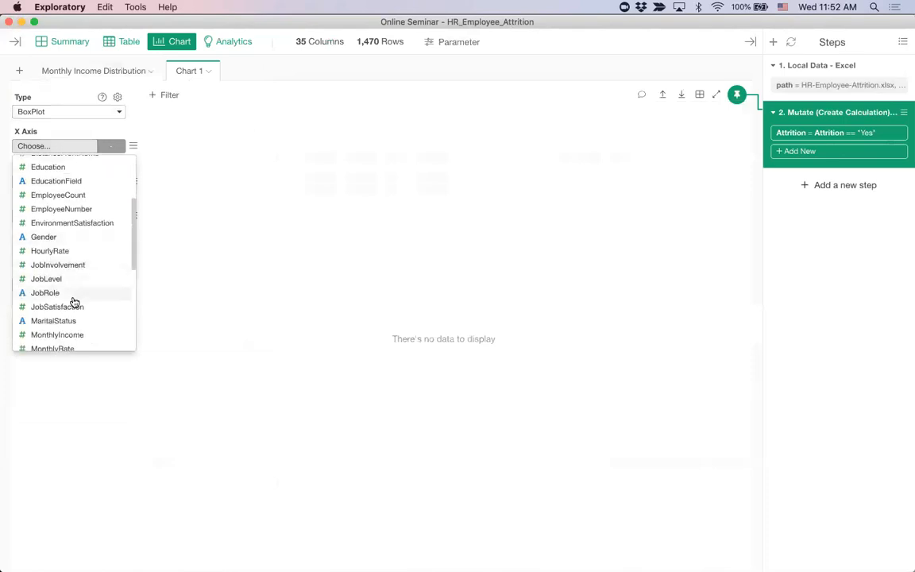
left_click(72, 300)
left_click(67, 182)
scroll(72, 301, "down", 1)
scroll(70, 310, "down", 3)
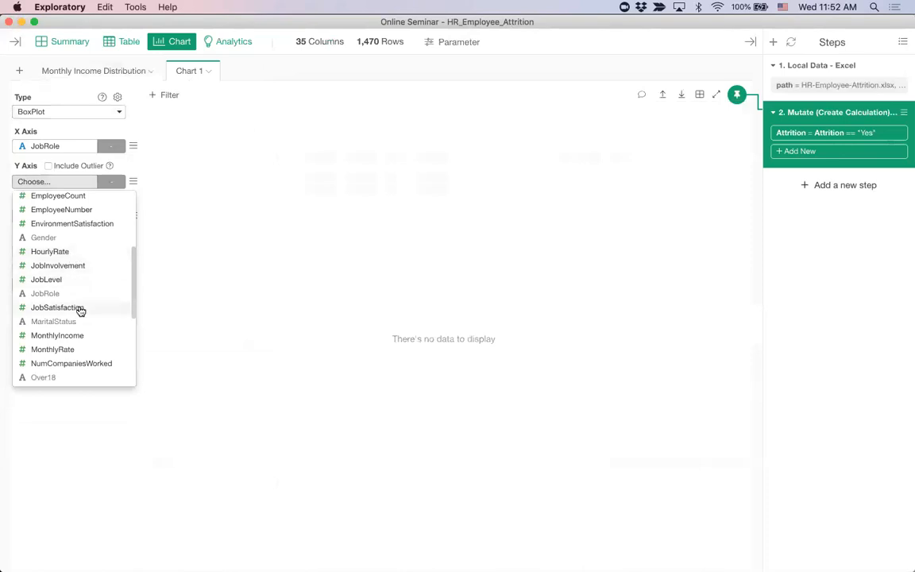
left_click(81, 337)
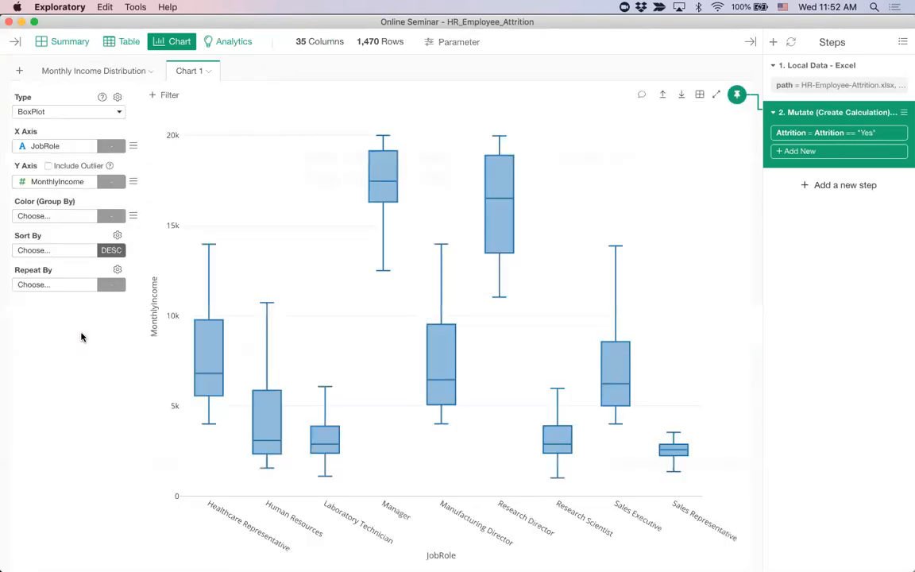
Step: Try sorting the box plot by Y Axis, toggle the sort order, and clear the sort column
left_click(55, 252)
left_click(29, 284)
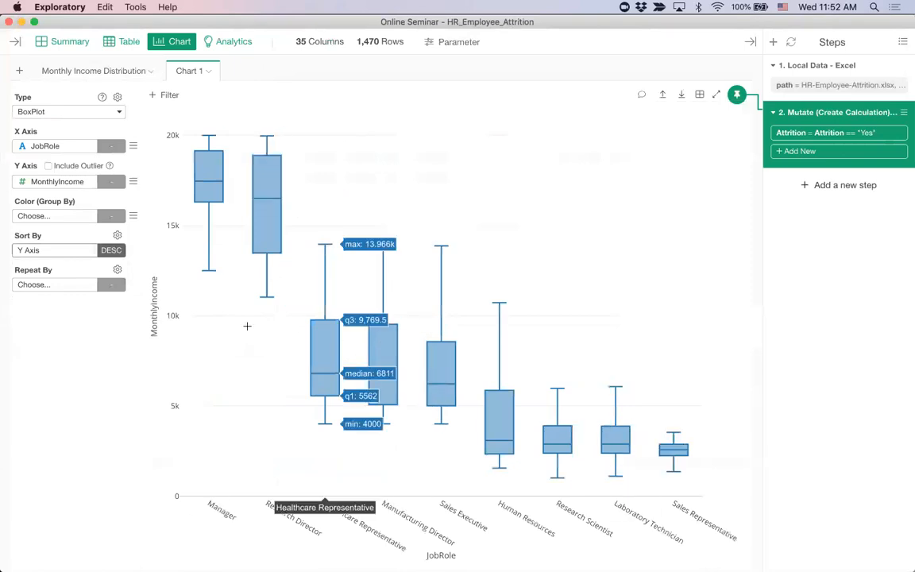
left_click(115, 252)
left_click(115, 250)
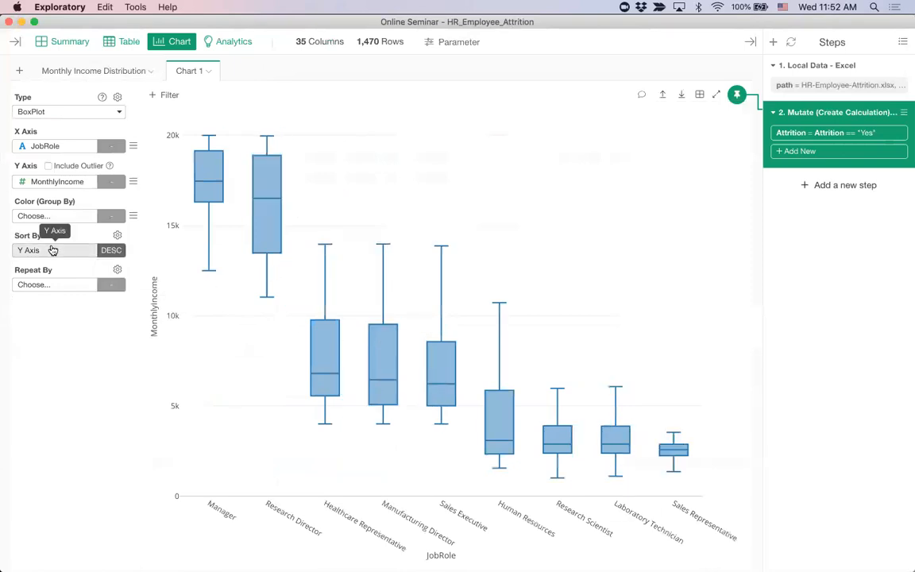
left_click(53, 252)
left_click(66, 270)
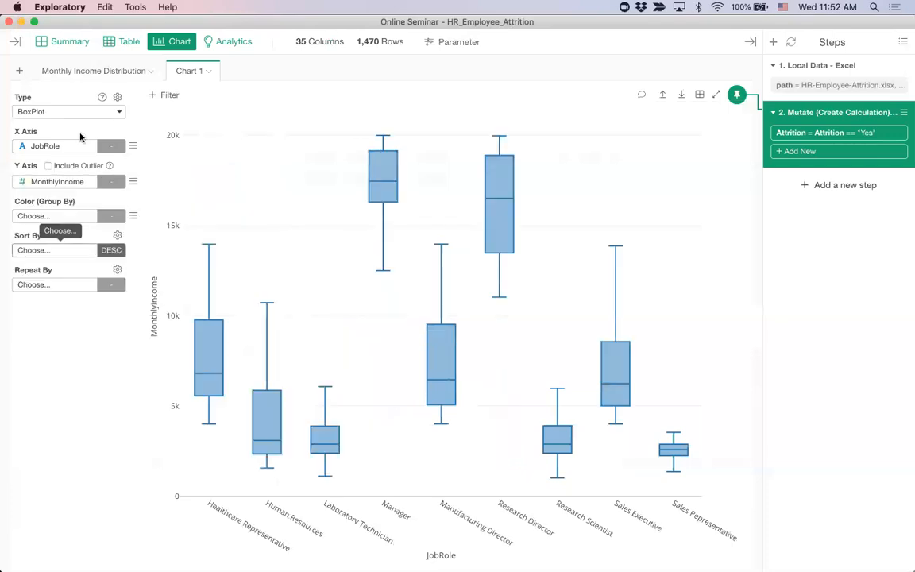
Step: Change the chart type to Violin Plot and inspect the income distributions by job role
left_click(59, 115)
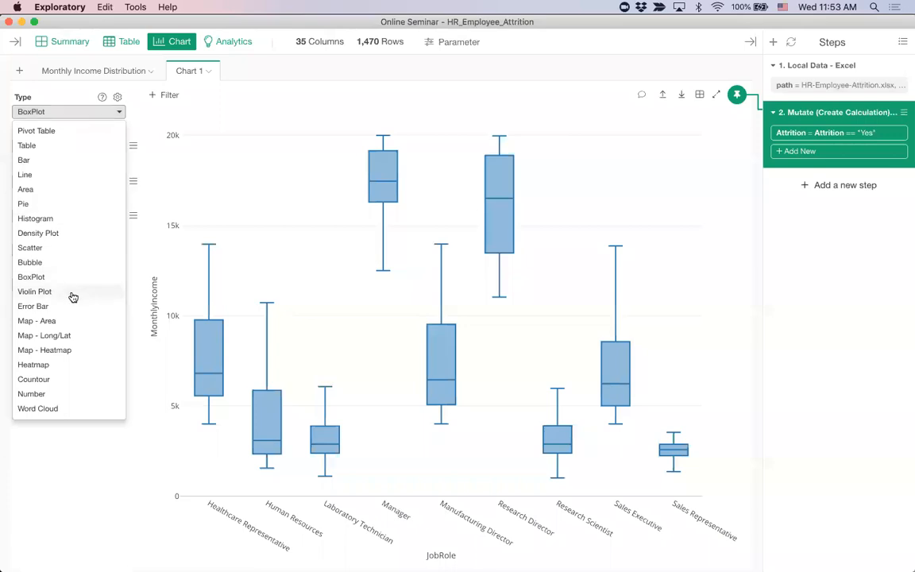
left_click(36, 292)
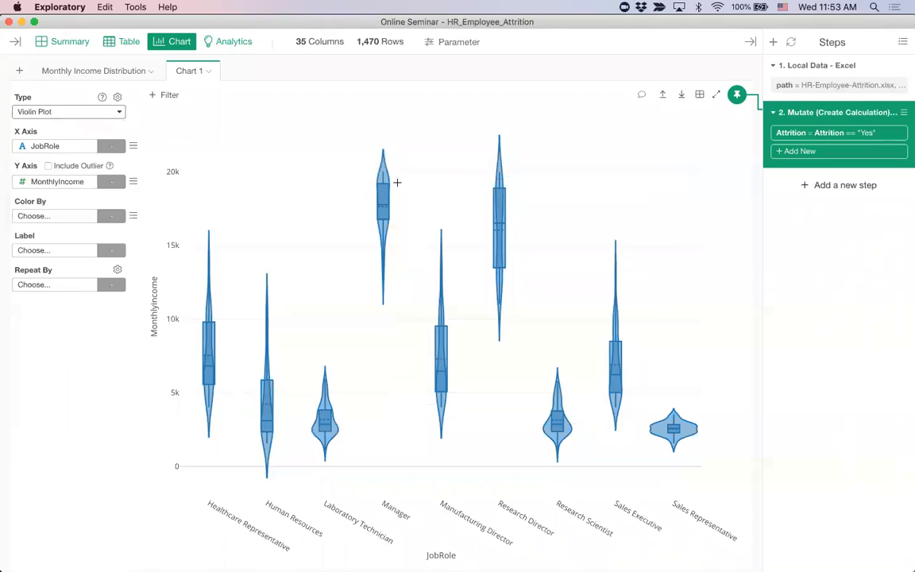
mouse_move(388, 208)
mouse_move(572, 454)
Step: Switch to the Tweets data frame
left_click(16, 45)
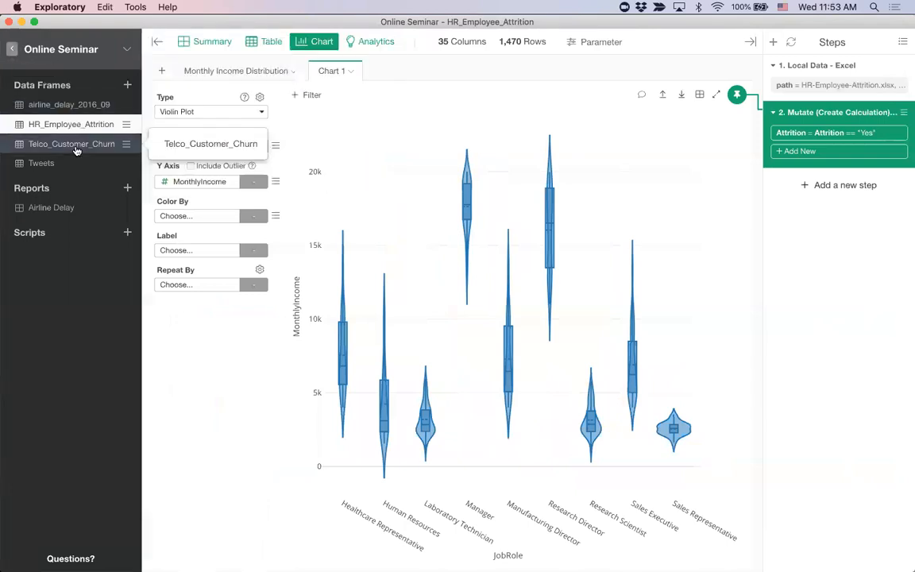
mouse_move(76, 165)
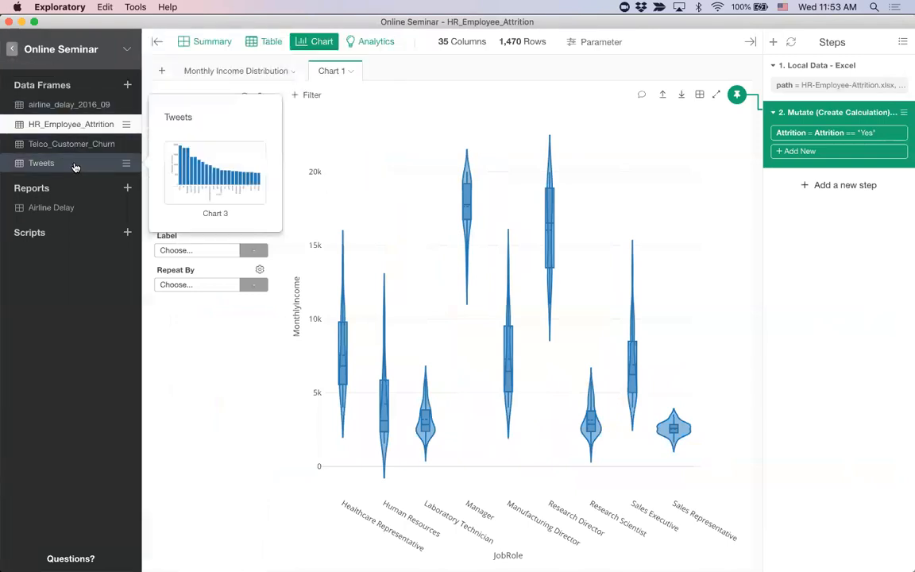
left_click(76, 165)
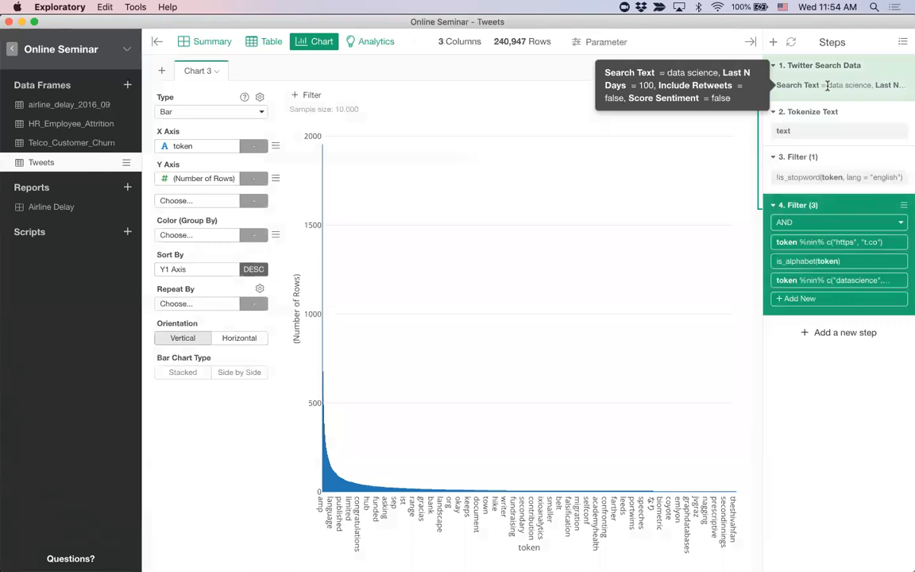
Step: Examine the raw tweet table at the Twitter Search Data step, including the columns after the text
left_click(258, 43)
left_click(823, 72)
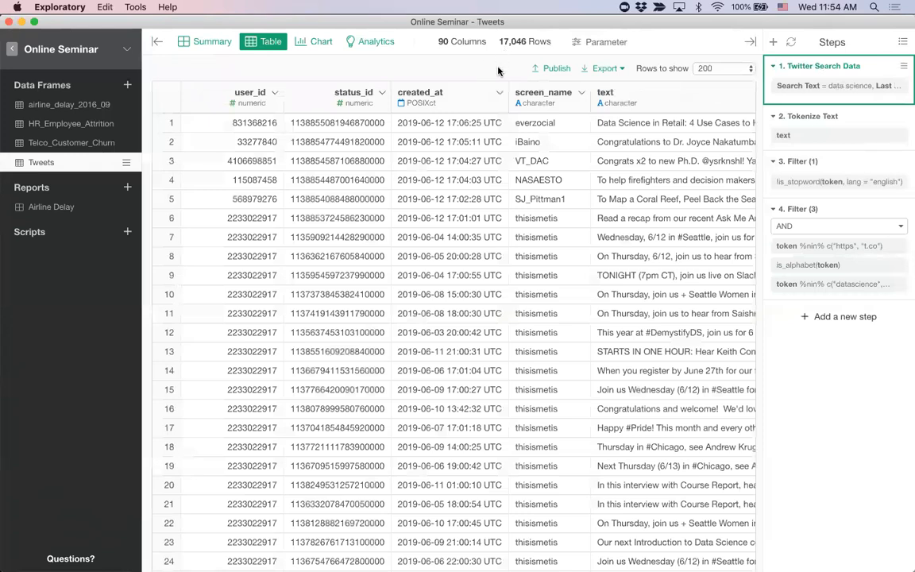
scroll(504, 233, "right", 10)
scroll(504, 233, "right", 5)
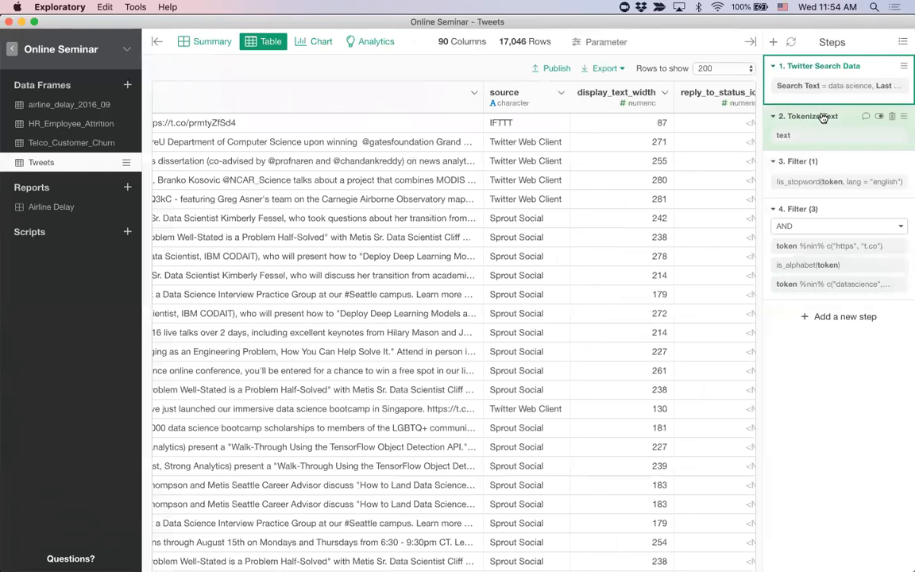
Step: Examine the table at the Tokenize Text step, the stopword filter step and the three-condition token filter step
left_click(823, 118)
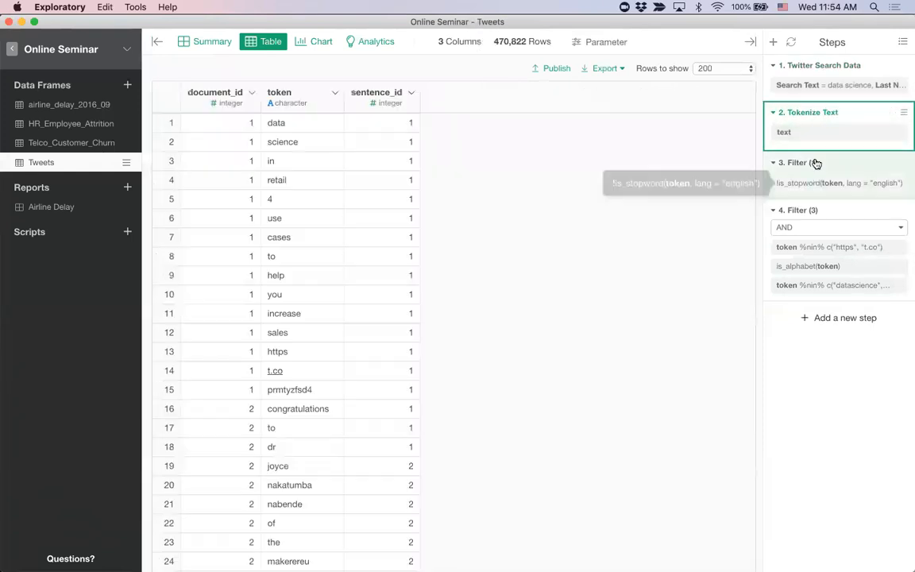
left_click(815, 164)
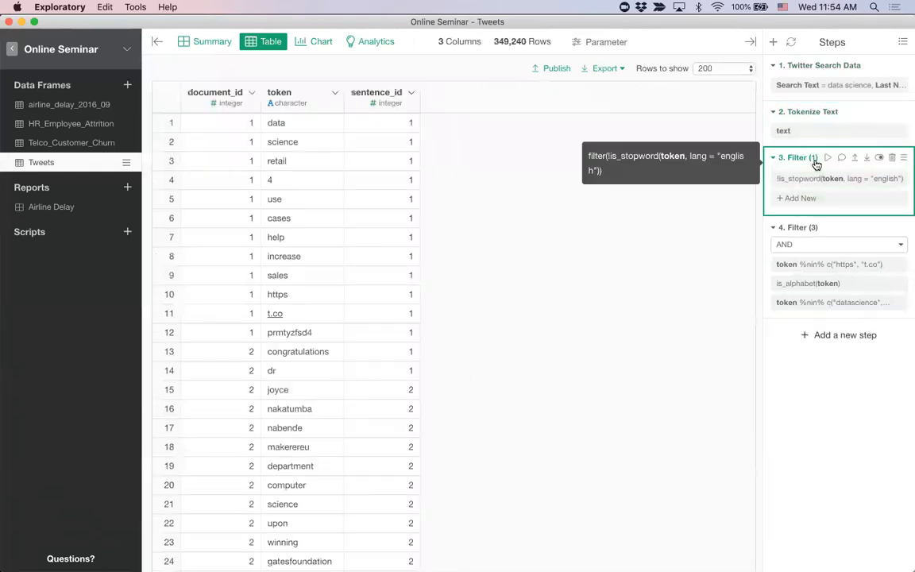
left_click(333, 94)
left_click(333, 93)
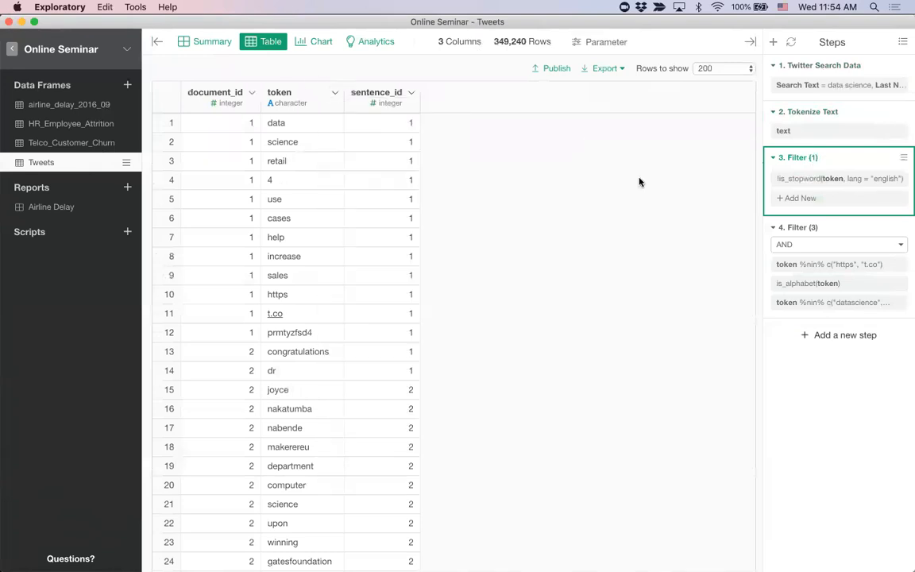
left_click(794, 230)
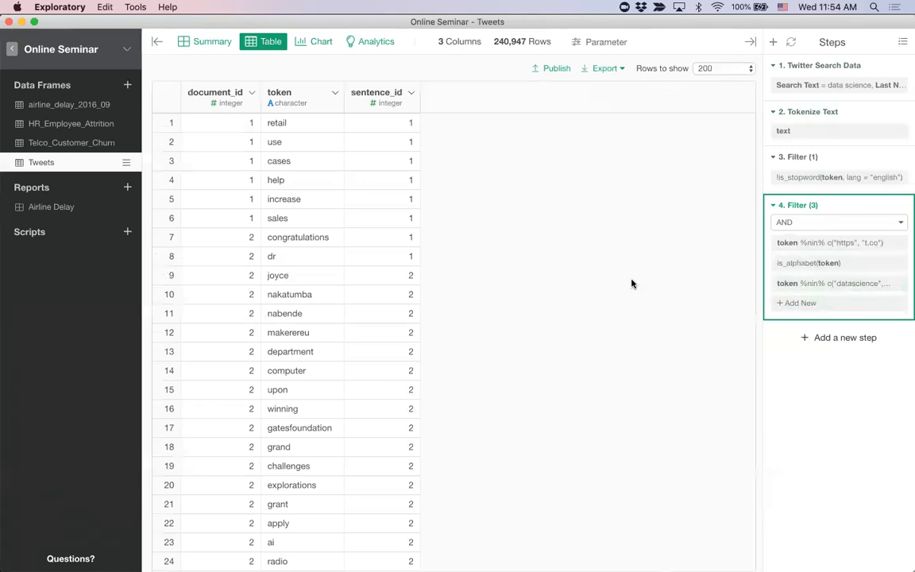
Step: Go back to the Tweets bar chart and zoom its token axis in on the most frequent words
left_click(314, 44)
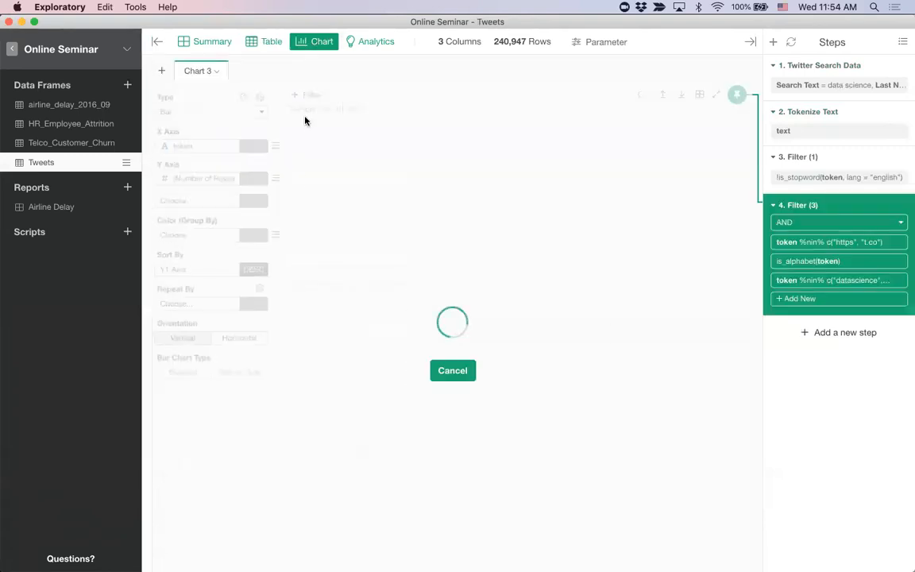
left_click(156, 43)
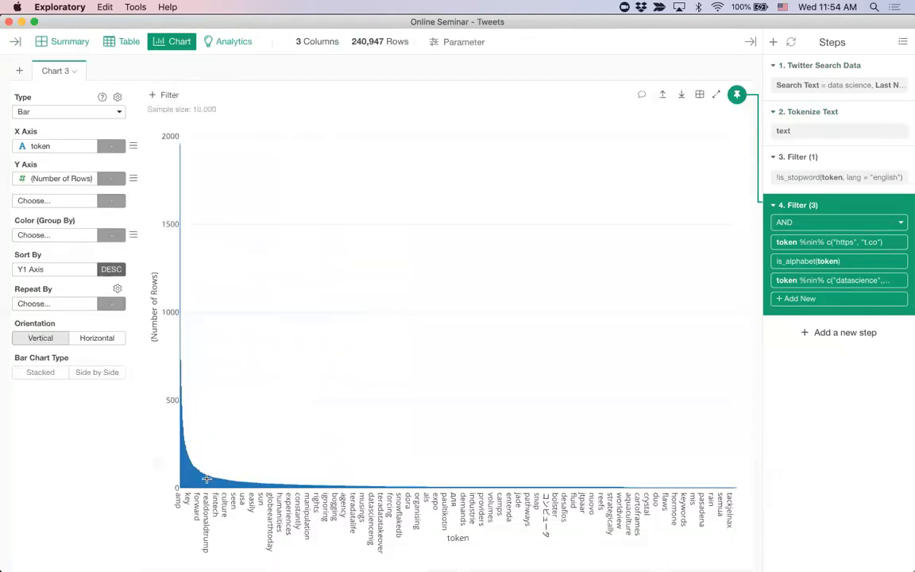
left_click_drag(182, 397, 150, 397)
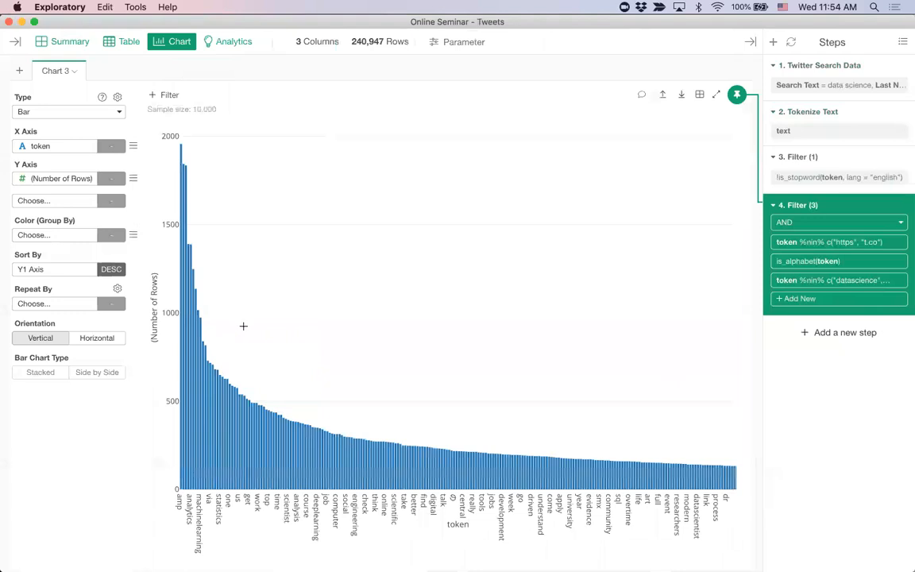
left_click_drag(243, 325, 149, 325)
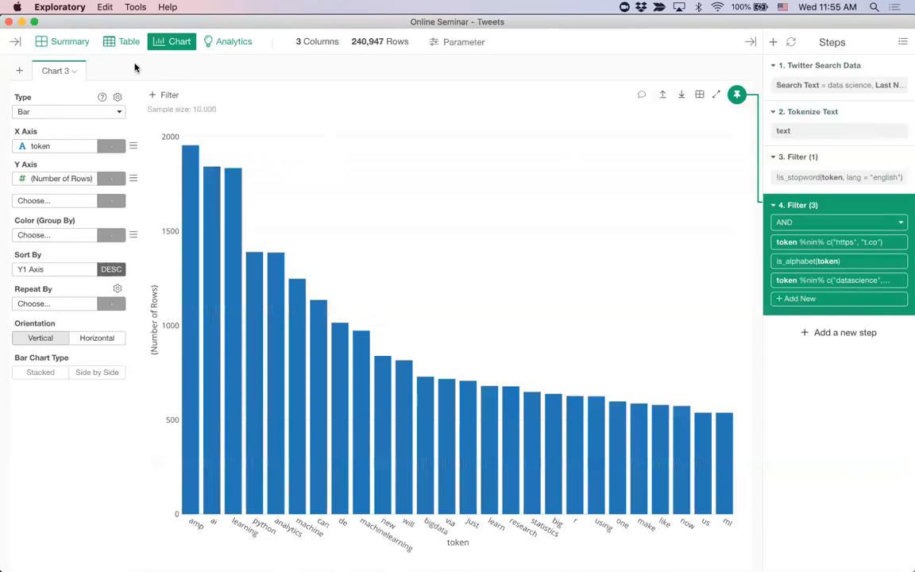
Step: Add a new Word Cloud chart for the tweets with token as the word column
left_click(20, 71)
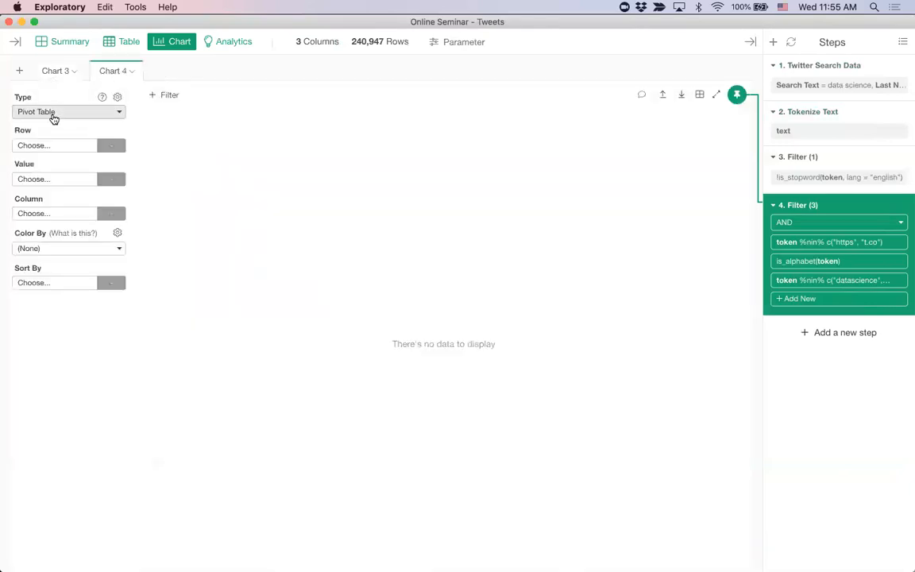
left_click(53, 113)
left_click(77, 409)
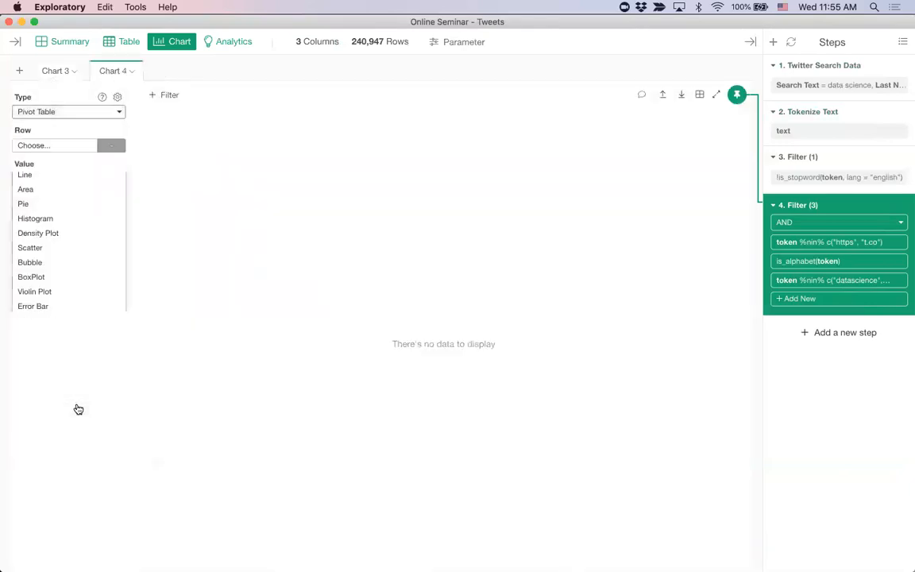
left_click(48, 150)
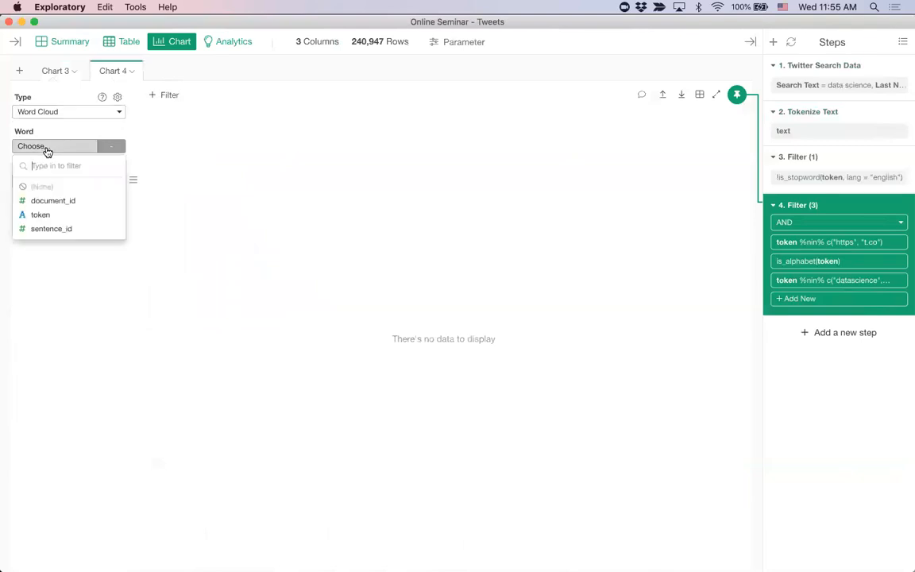
left_click(58, 214)
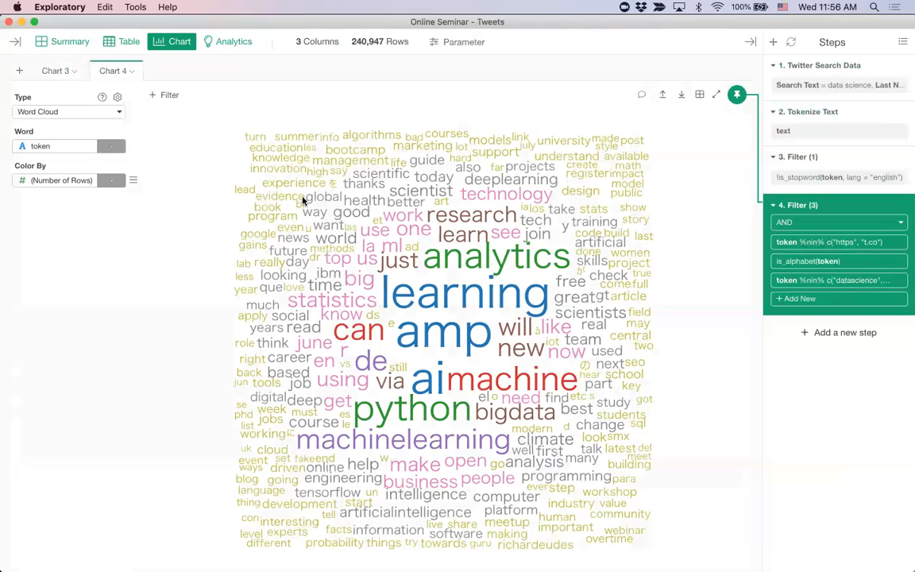
left_click(133, 181)
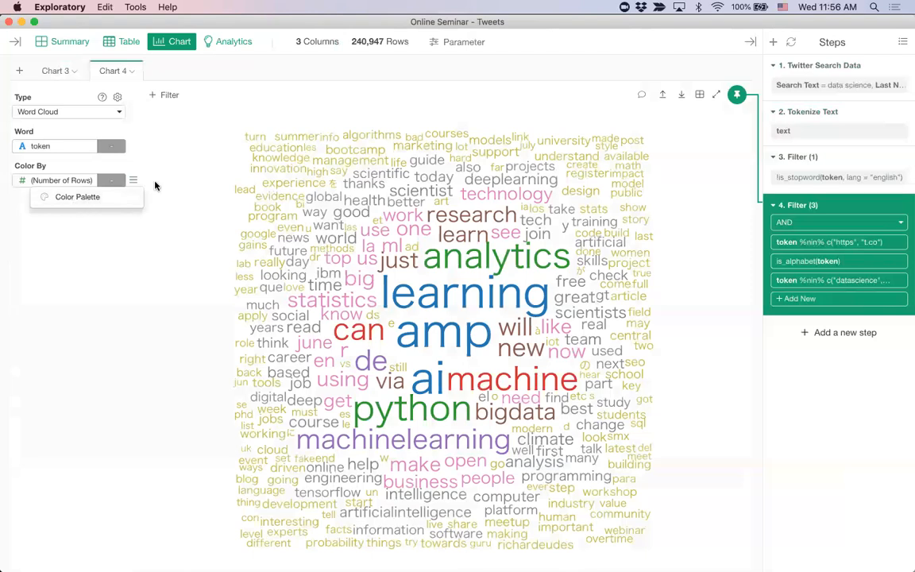
left_click(155, 182)
Step: Switch back to the HR_Employee_Attrition data frame and open its Analytics view
left_click(15, 42)
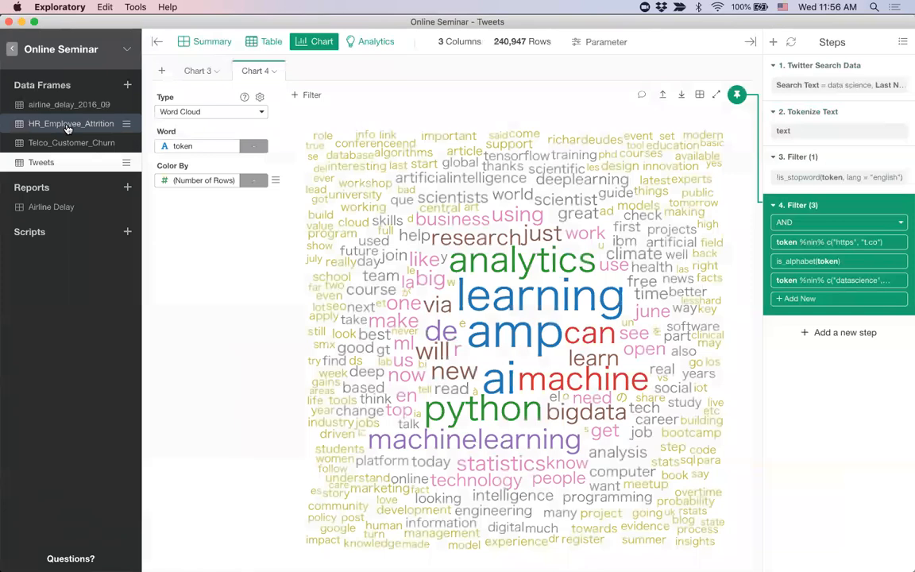
left_click(73, 125)
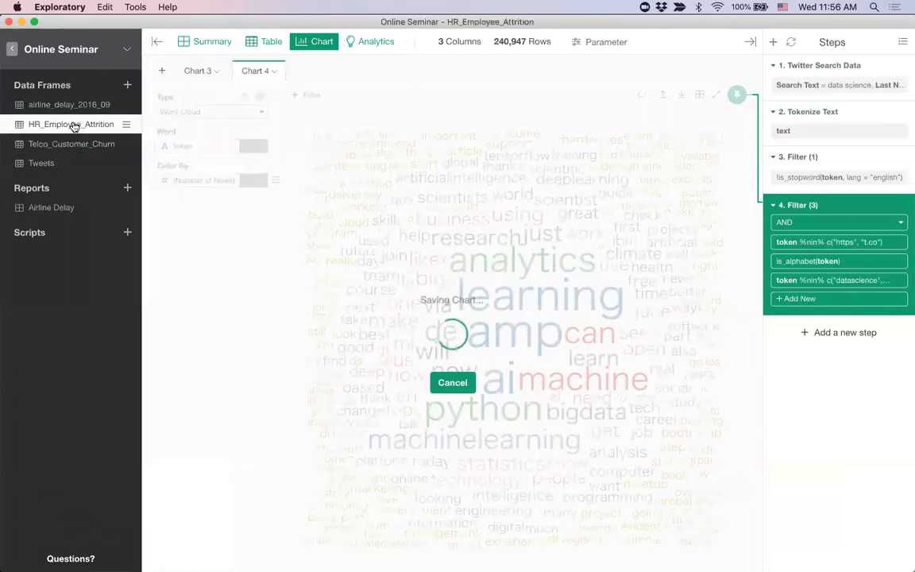
left_click(158, 43)
left_click(236, 43)
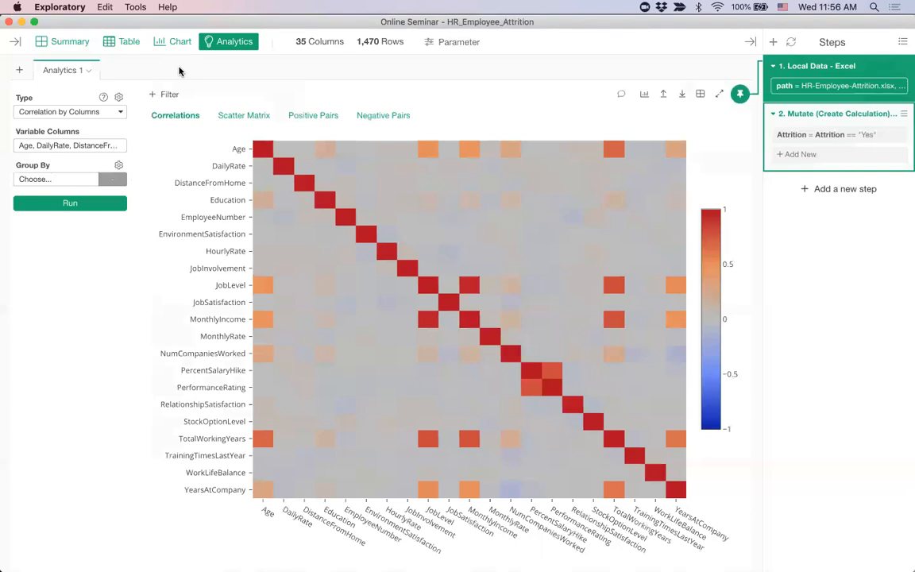
Step: Add a new Random Forest analysis with MonthlyIncome as its target variable
left_click(19, 71)
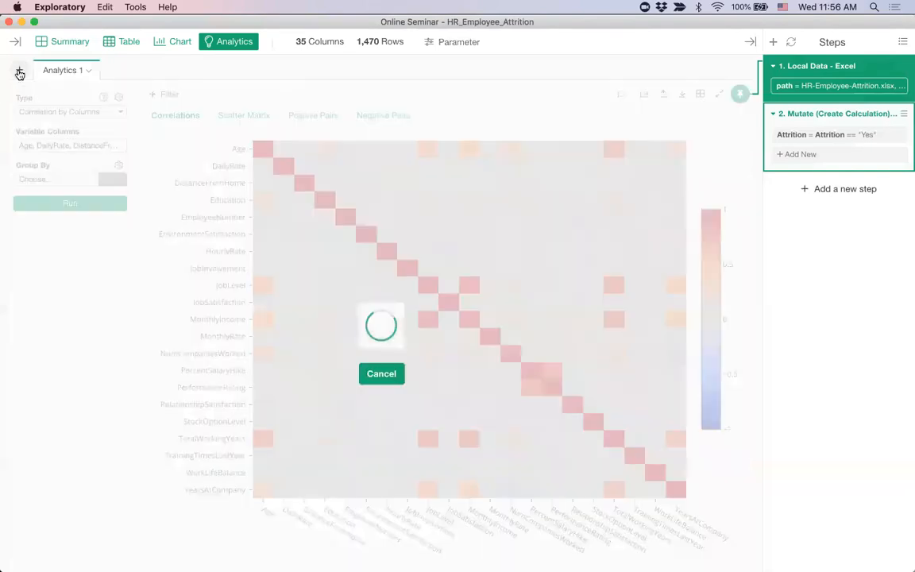
left_click(76, 112)
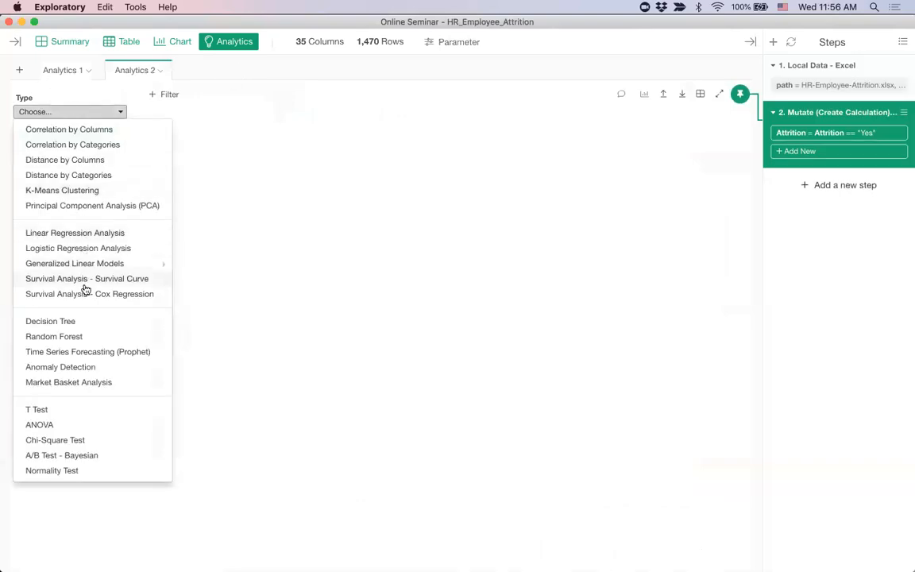
left_click(85, 340)
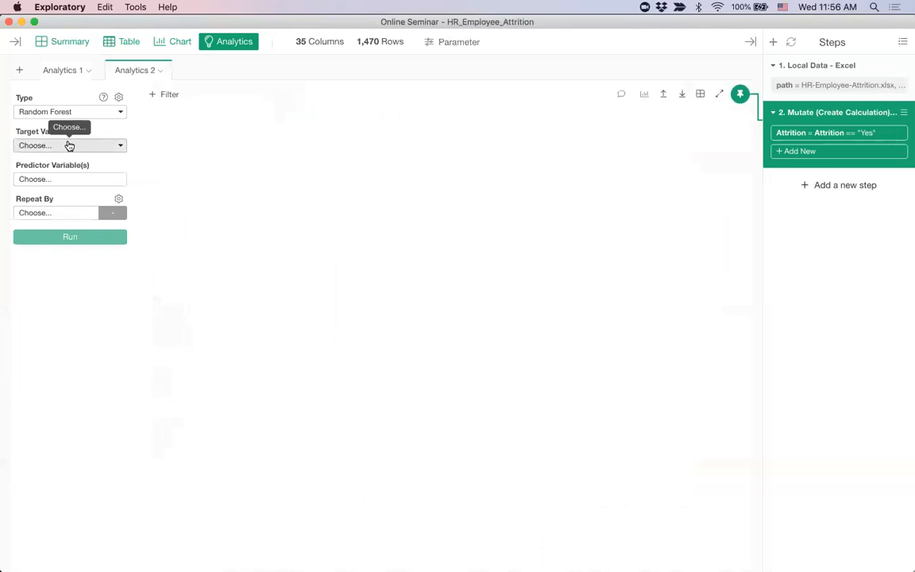
left_click(69, 145)
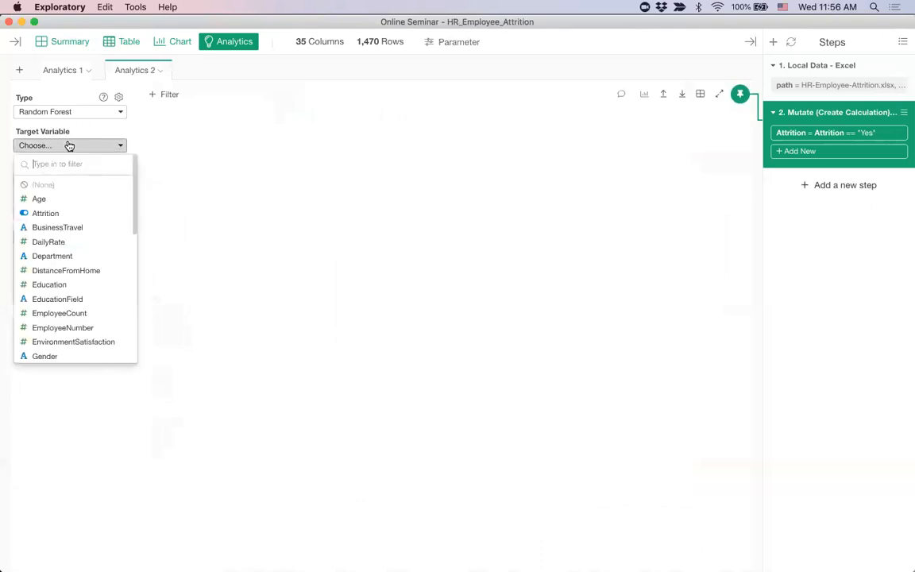
scroll(79, 312, "down", 5)
scroll(80, 311, "down", 1)
scroll(76, 238, "up", 2)
left_click(74, 242)
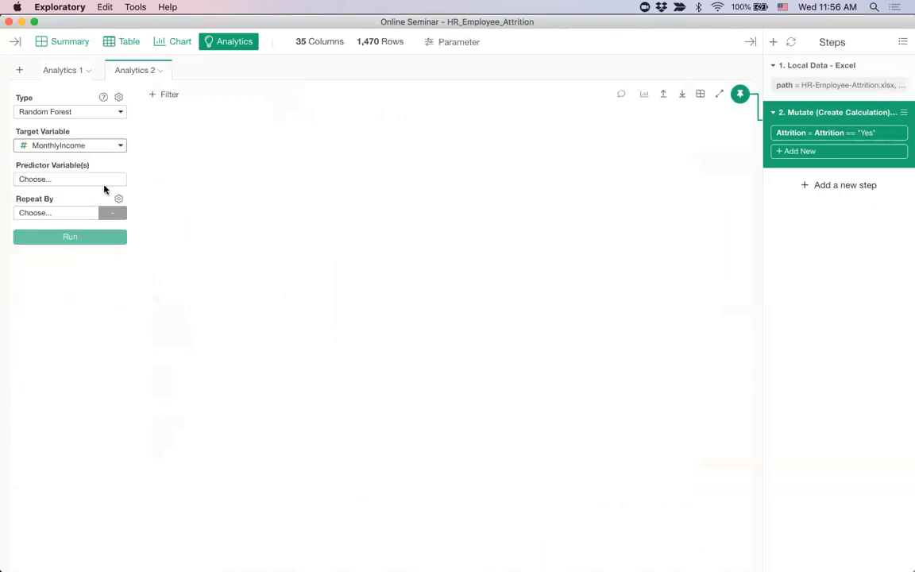
Step: Set all columns from Age through WorkLifeBalance as the Random Forest's predictor variables and run the analysis
left_click(62, 179)
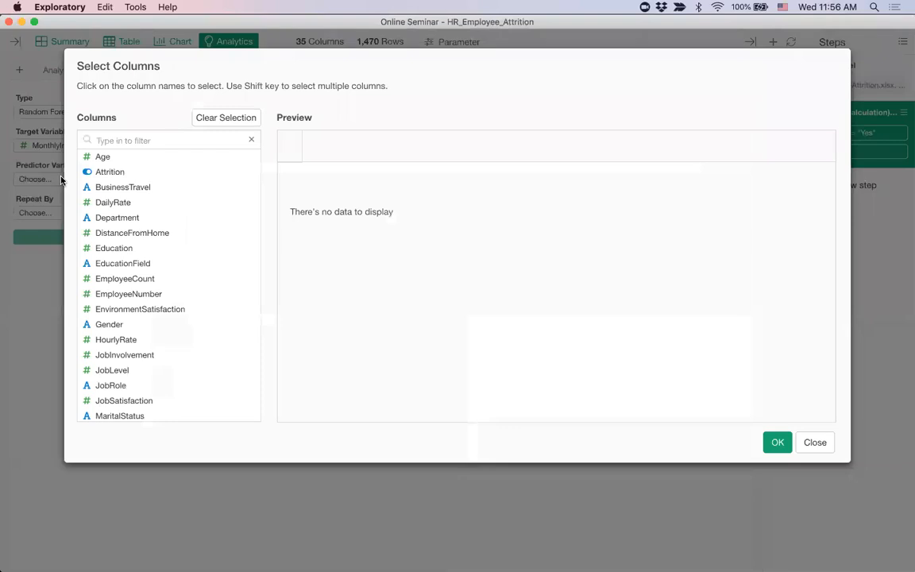
left_click(162, 161)
scroll(168, 275, "down", 5)
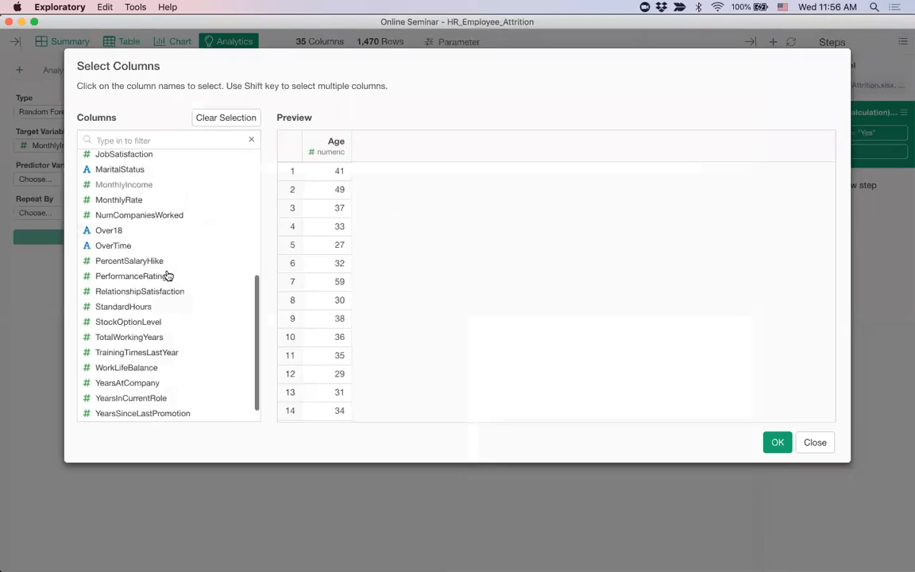
left_click(166, 350, "shift")
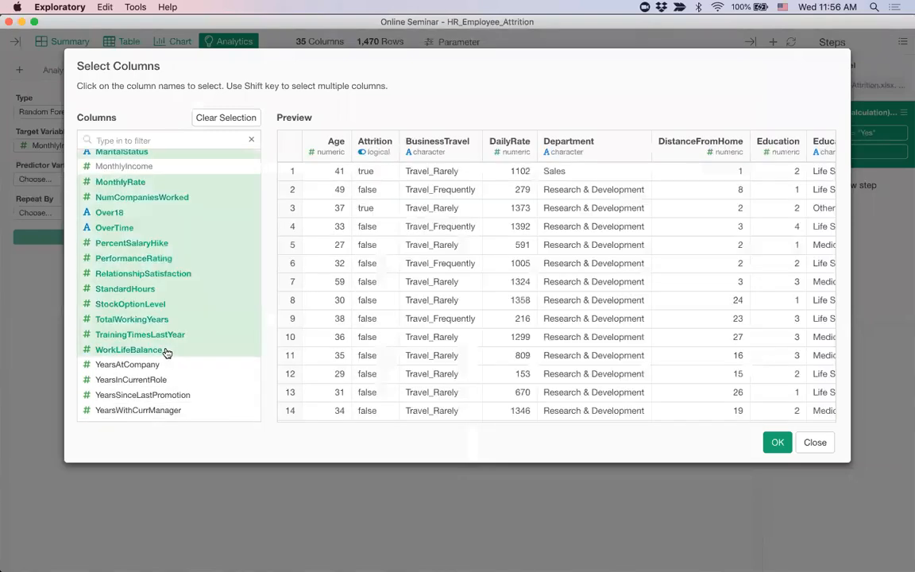
scroll(201, 265, "up", 2)
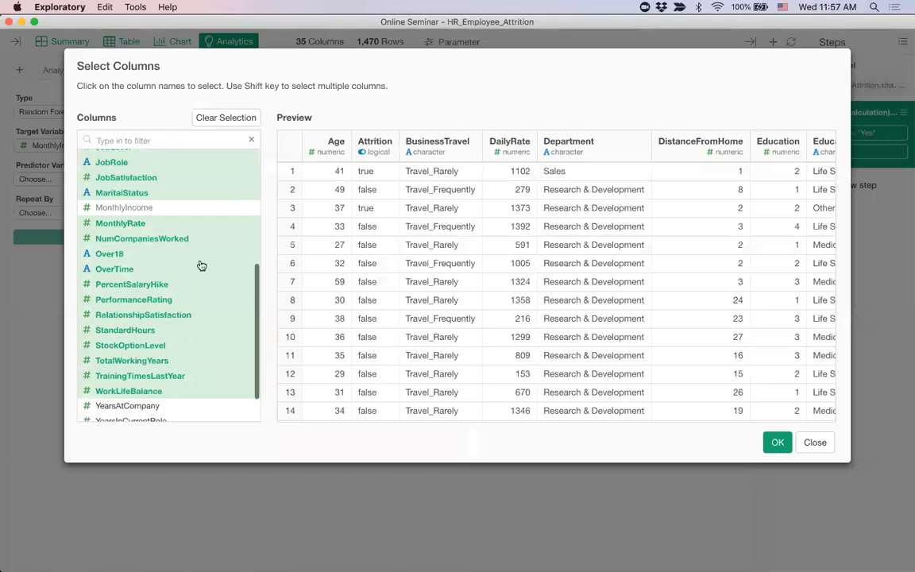
scroll(202, 265, "up", 10)
left_click(778, 443)
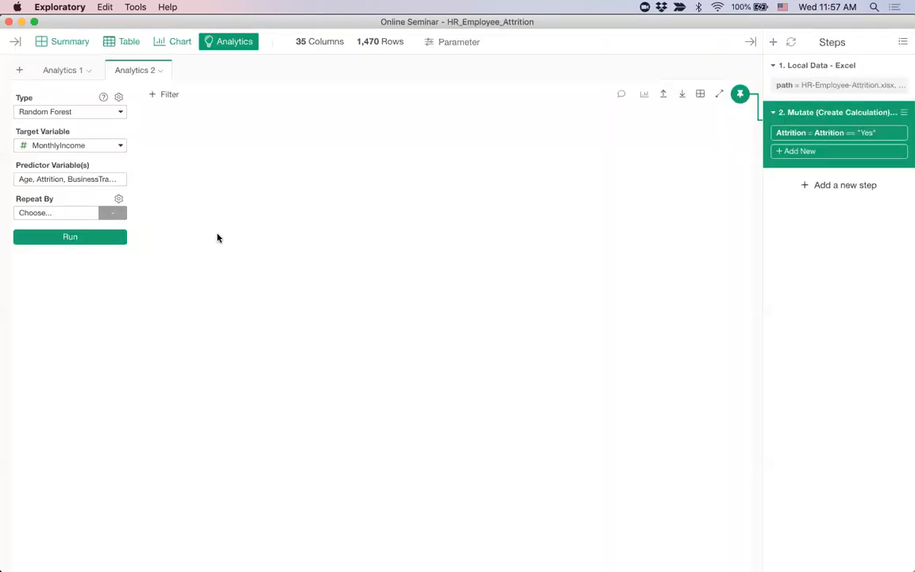
left_click(65, 237)
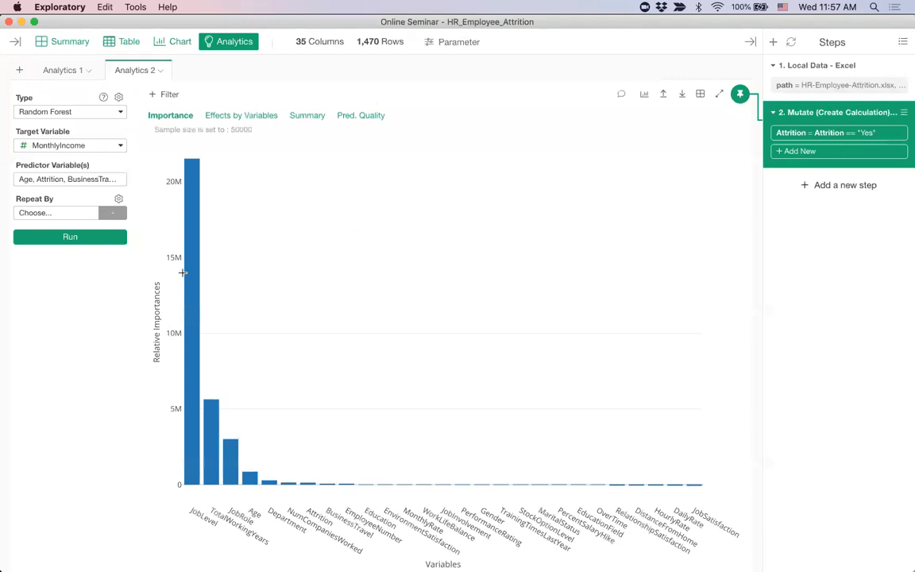
Step: Enable Boruta for the Random Forest's variable importance and apply the setting
mouse_move(195, 302)
mouse_move(250, 477)
left_click(119, 96)
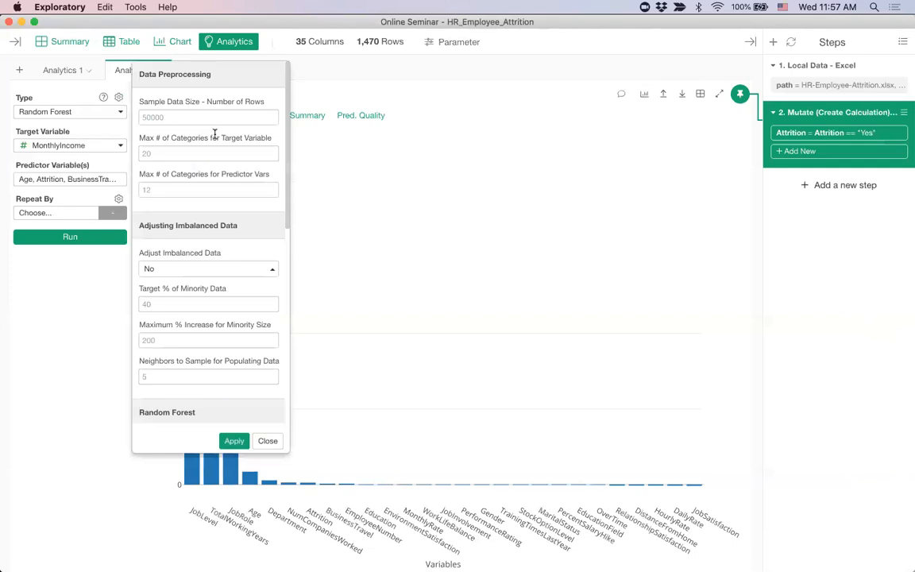
scroll(215, 134, "down", 1)
scroll(215, 134, "down", 9)
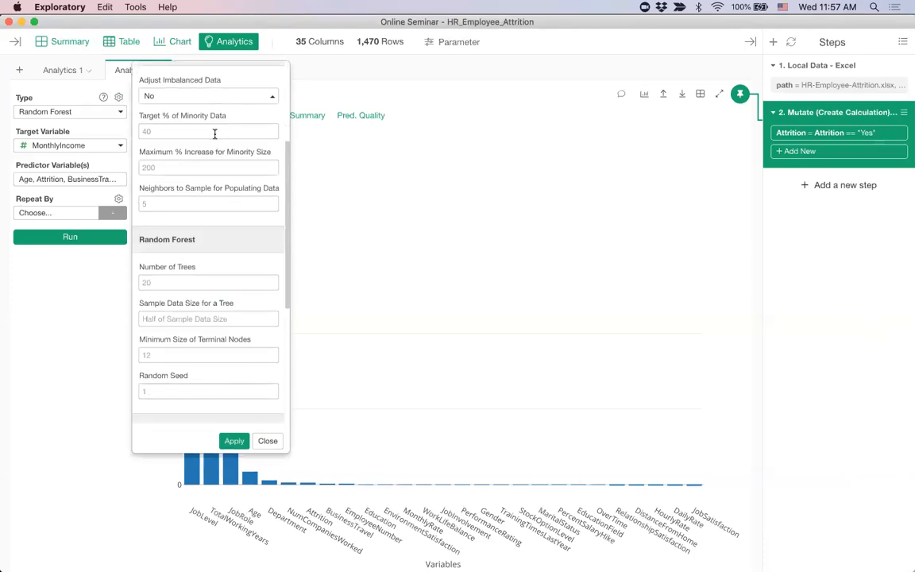
scroll(215, 135, "down", 1)
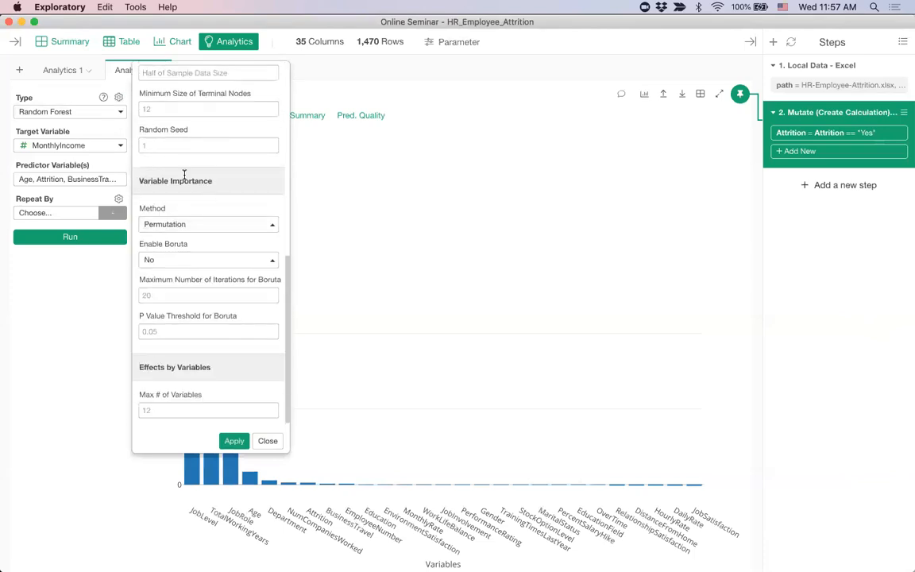
left_click(191, 262)
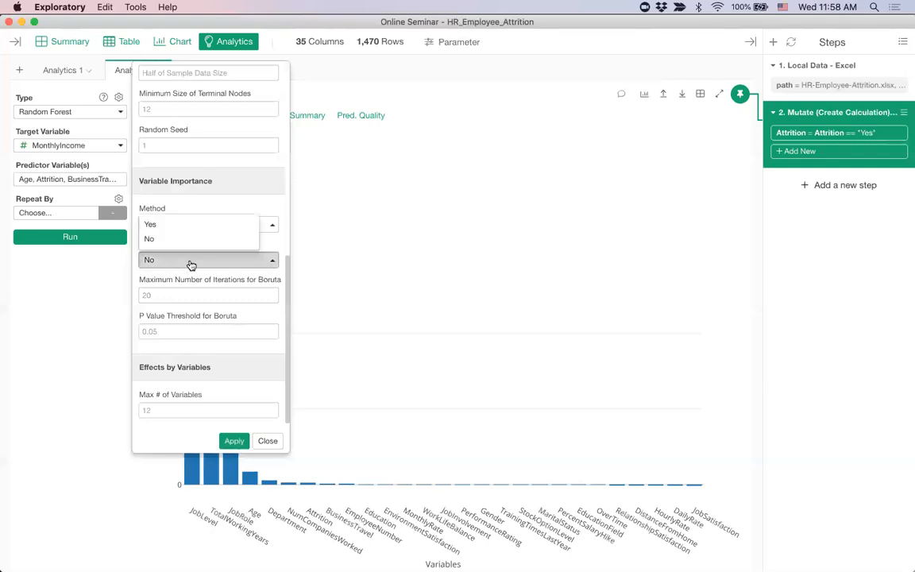
left_click(174, 226)
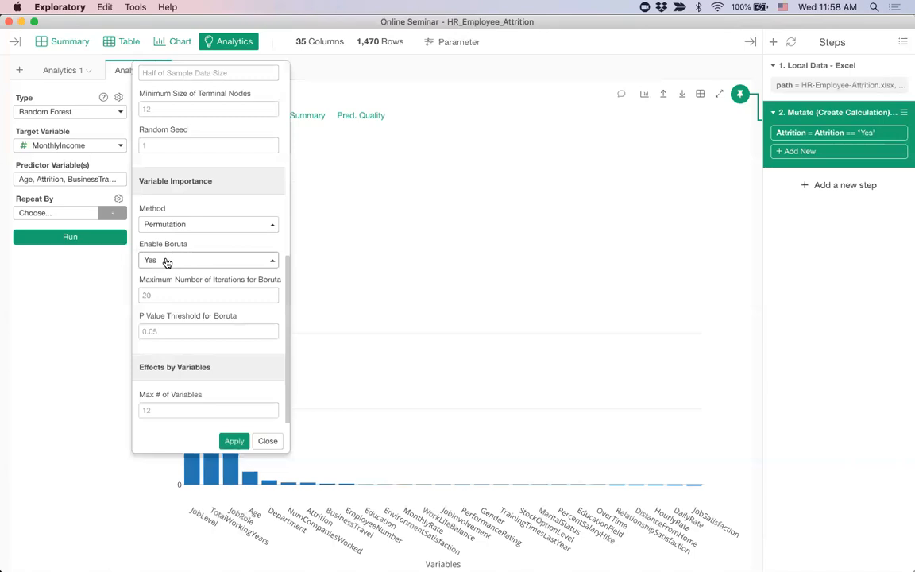
left_click(232, 440)
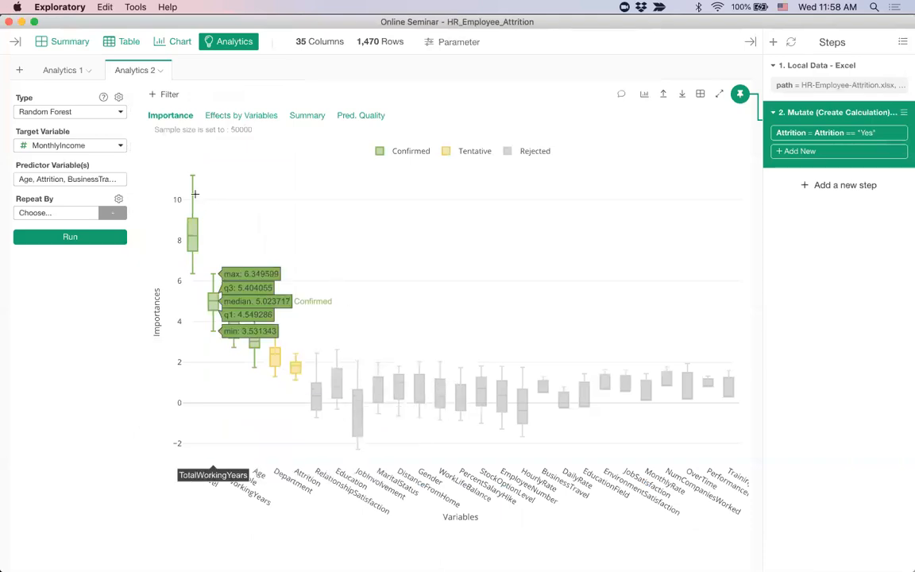
Step: Examine the Random Forest's variable importance and effects by variables, and return to the importance chart
mouse_move(188, 175)
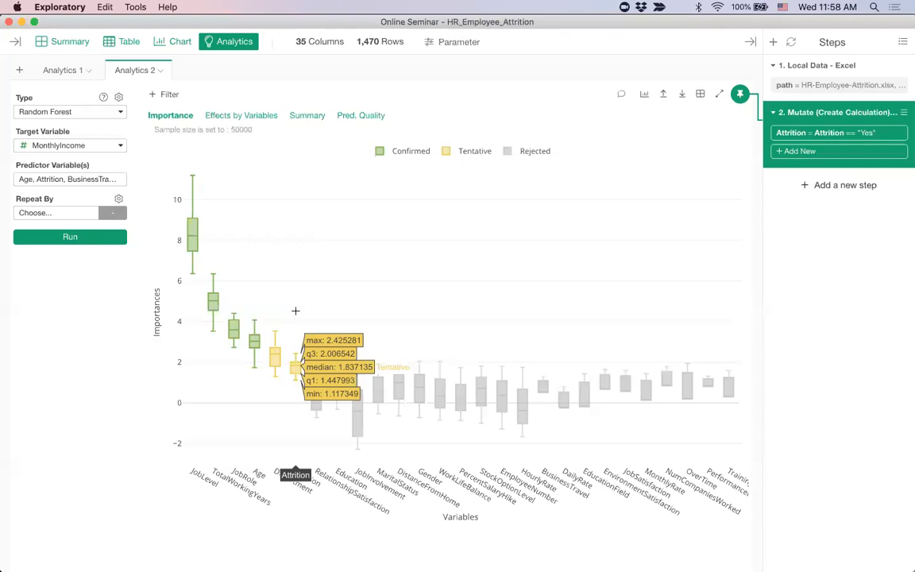
left_click(224, 119)
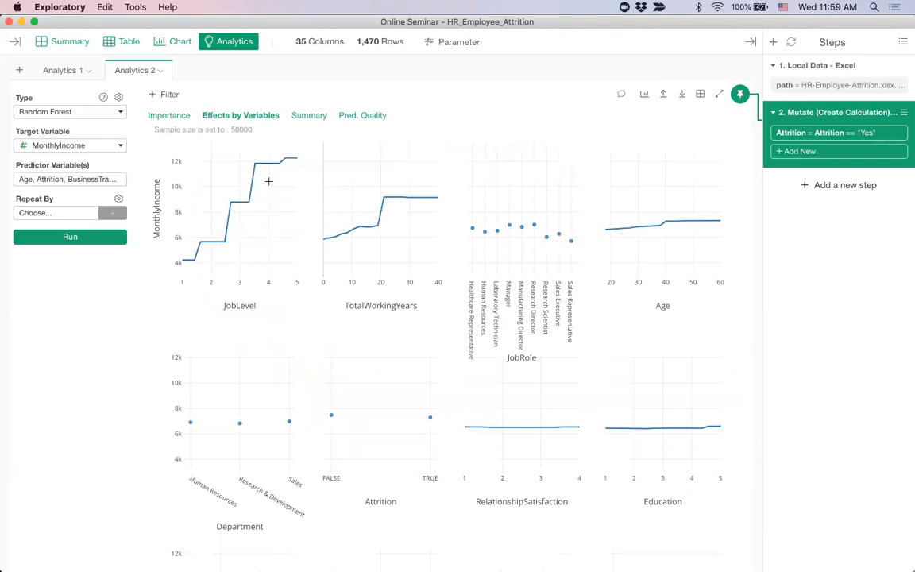
mouse_move(294, 159)
left_click(185, 117)
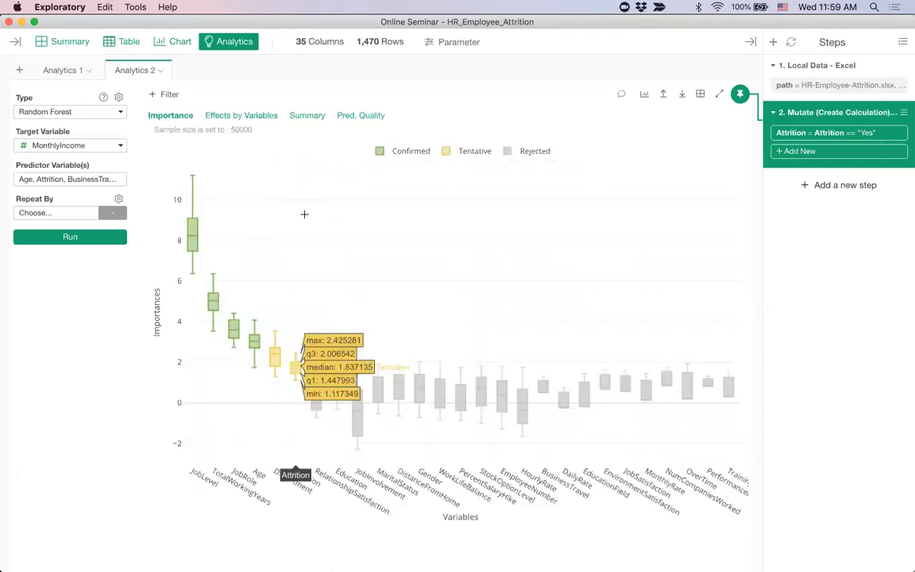
Step: Add a new Linear Regression Analysis with MonthlyIncome as its target variable
left_click(20, 70)
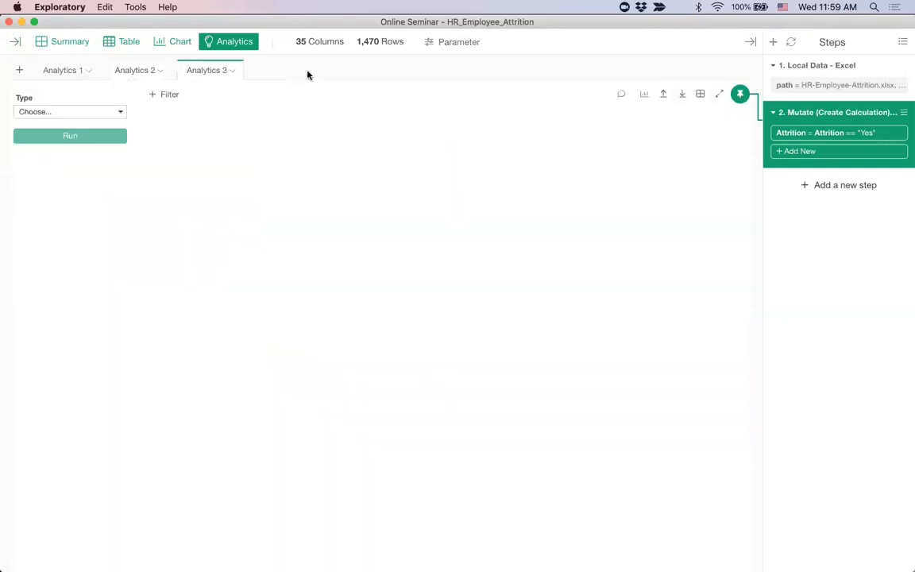
left_click(76, 113)
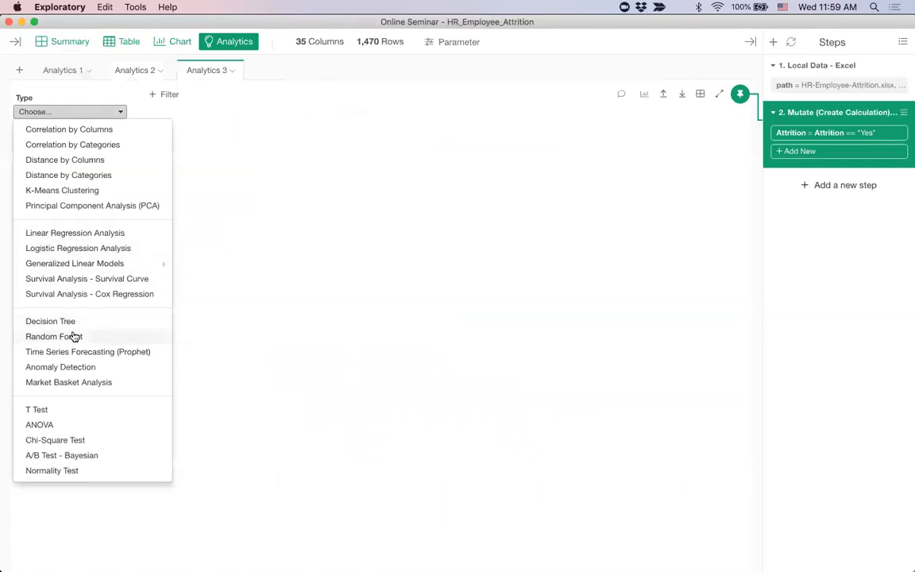
left_click(80, 233)
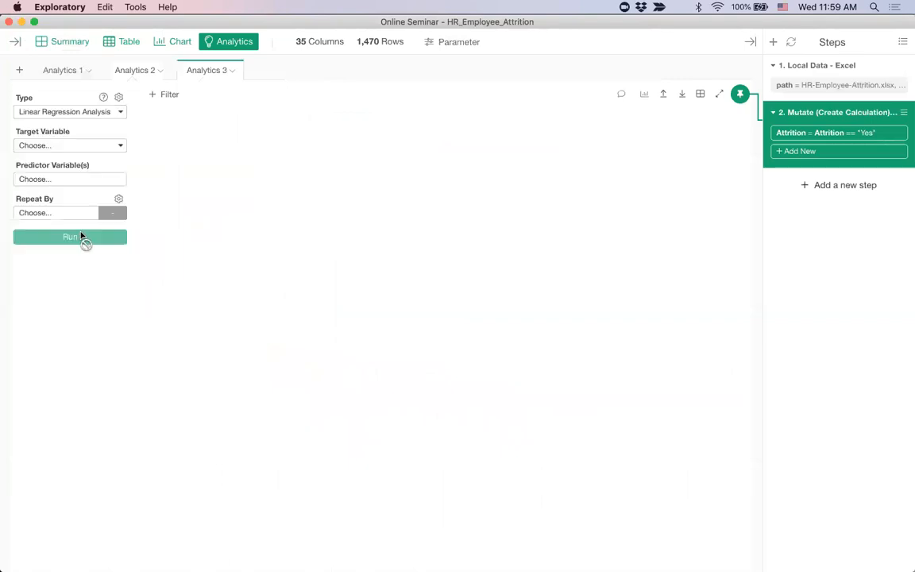
left_click(64, 147)
scroll(75, 261, "down", 5)
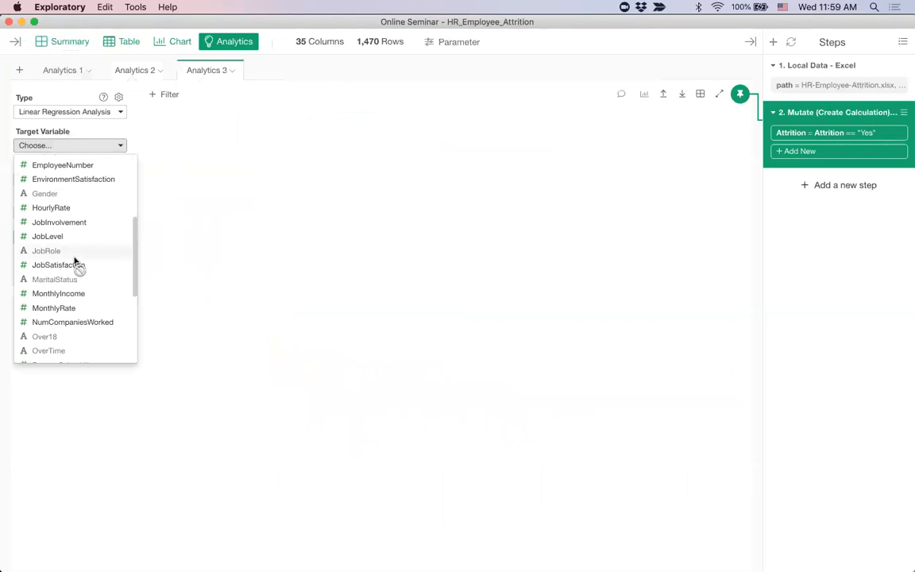
left_click(75, 293)
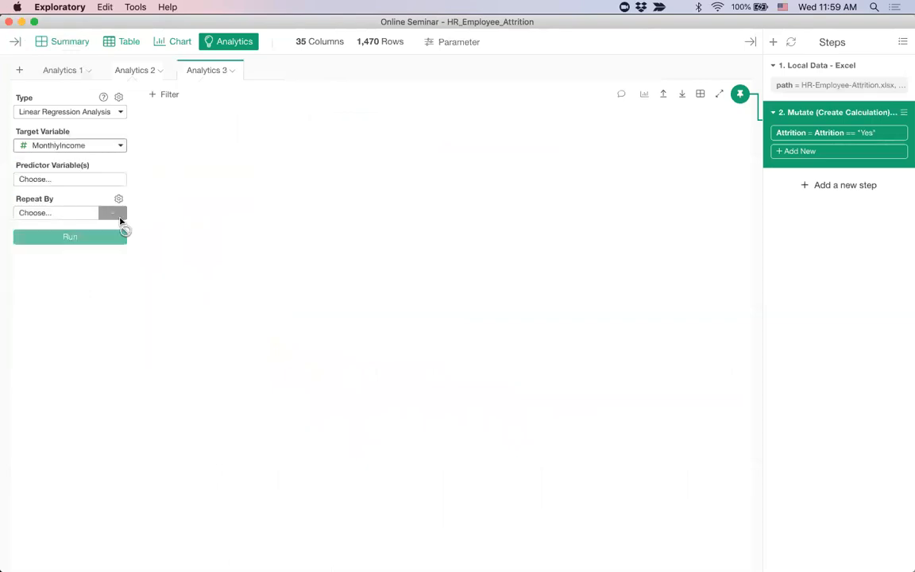
Step: Set the columns from Age through WorkLifeBalance, excluding EmployeeNumber, as the linear regression's predictors and run it
left_click(59, 180)
left_click(150, 157)
scroll(165, 262, "down", 3)
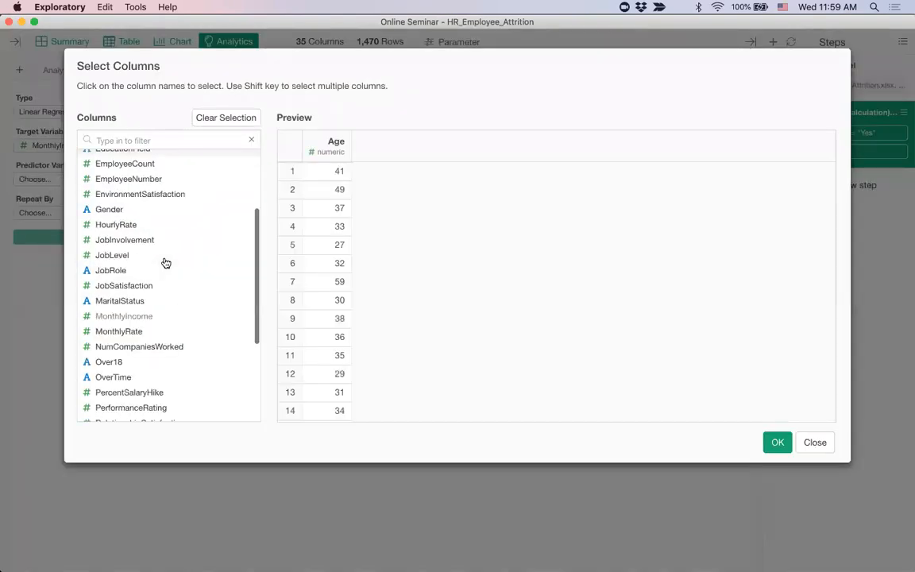
scroll(165, 263, "down", 5)
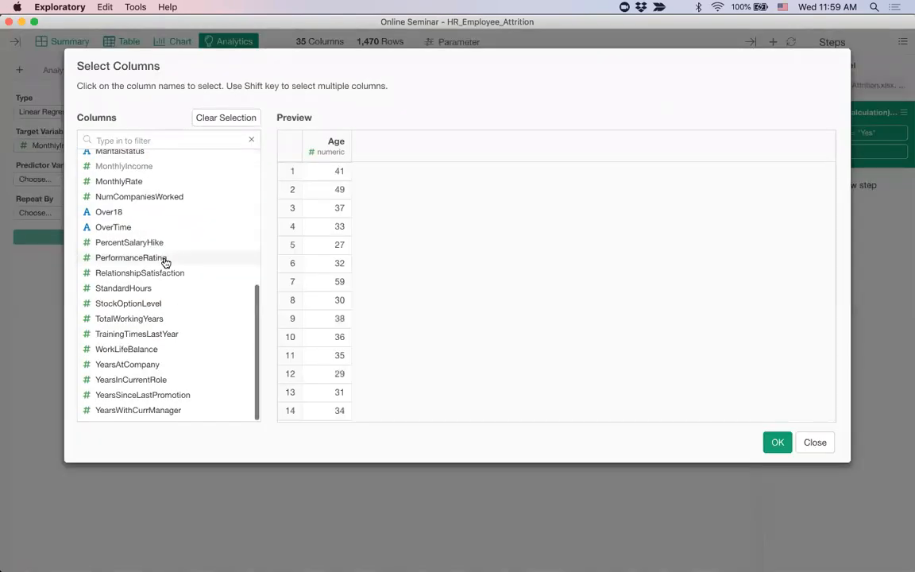
left_click(167, 351, "shift")
scroll(178, 292, "up", 10)
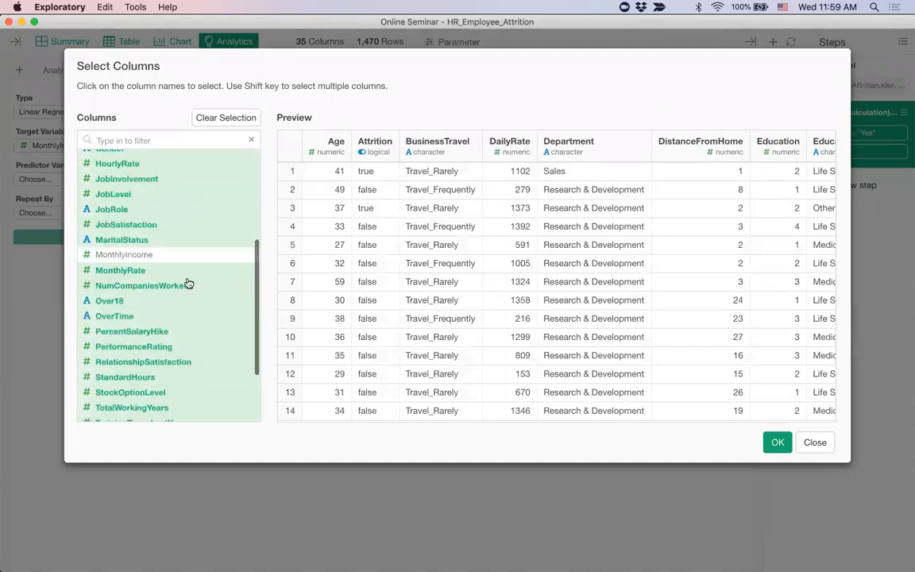
scroll(181, 292, "down", 1)
scroll(181, 292, "up", 1)
scroll(181, 292, "down", 3)
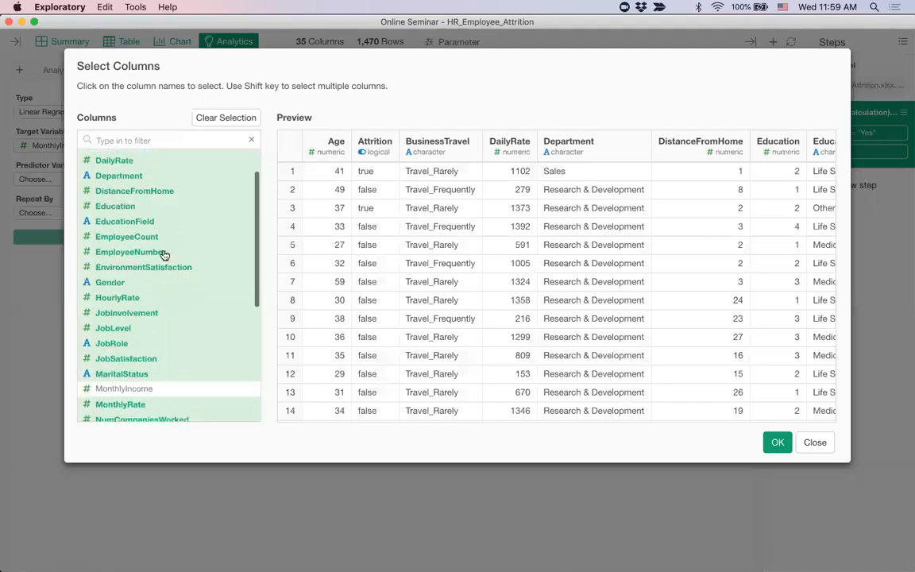
left_click(175, 253)
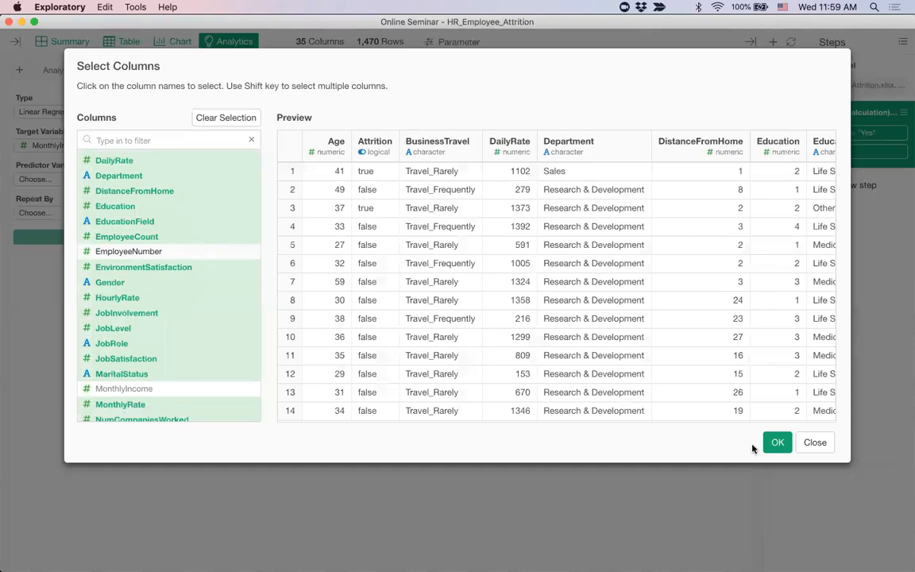
left_click(776, 442)
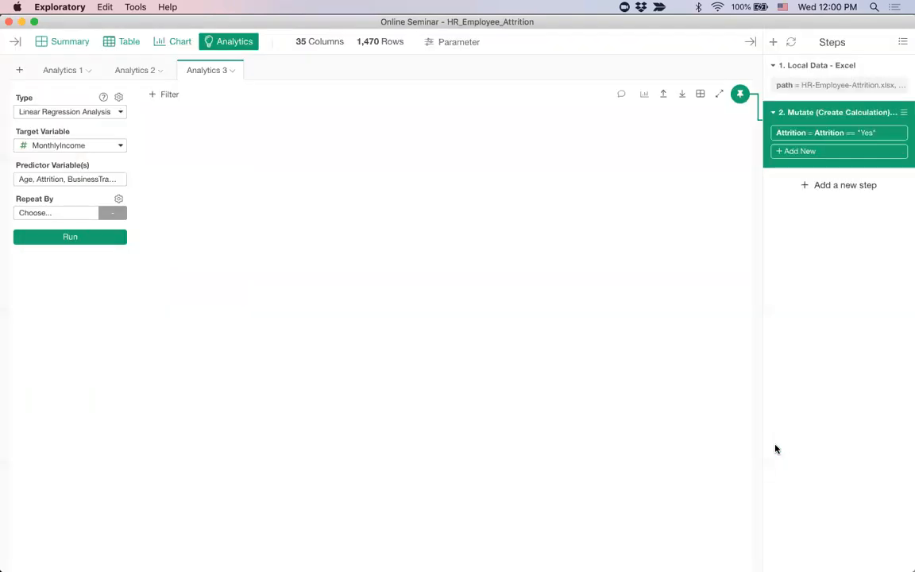
left_click(69, 236)
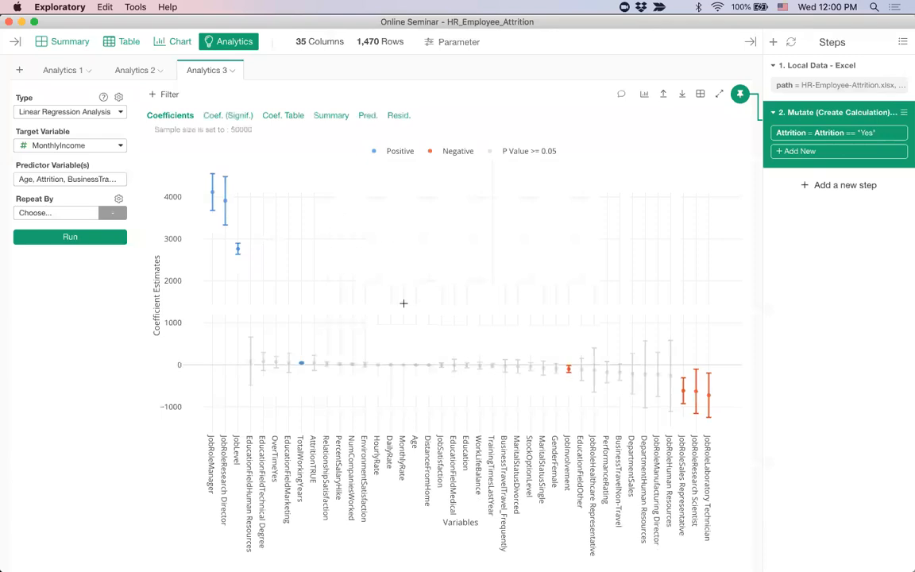
Step: Enable relative importance for the linear regression, keeping the First Variable method, and apply the settings
mouse_move(212, 189)
mouse_move(228, 205)
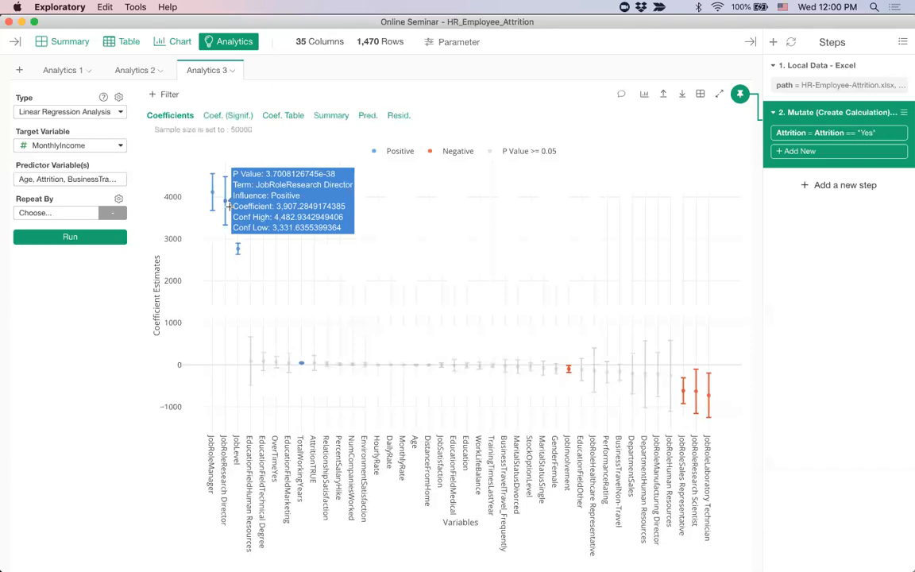
left_click(118, 98)
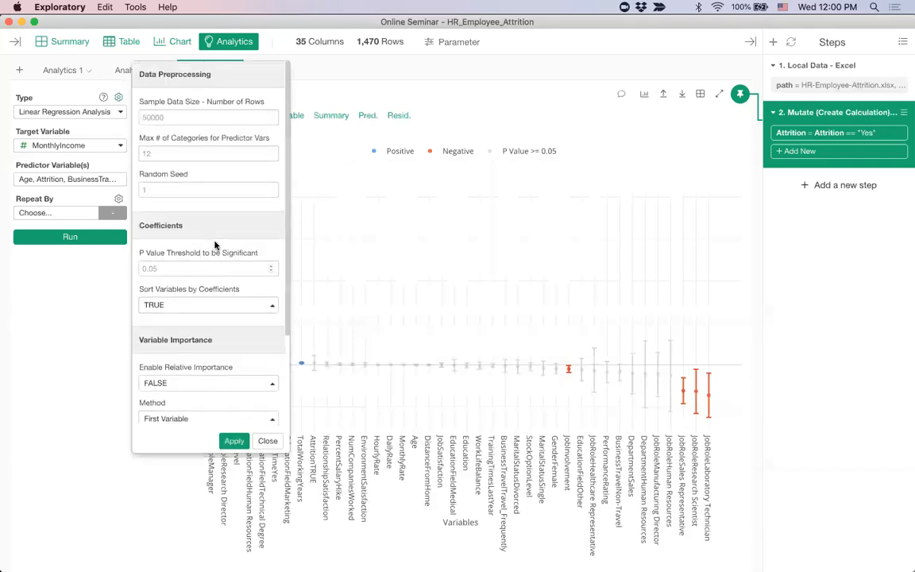
scroll(204, 235, "down", 5)
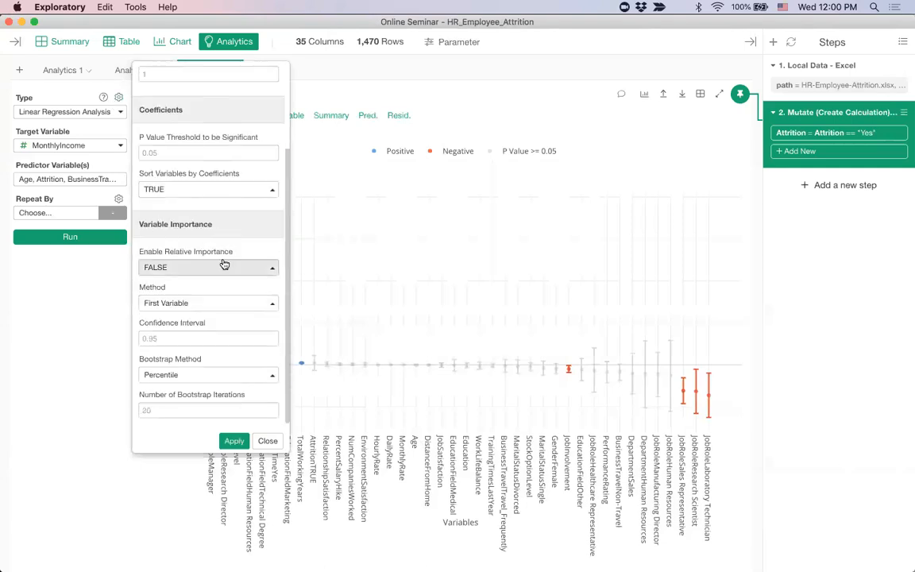
left_click(191, 269)
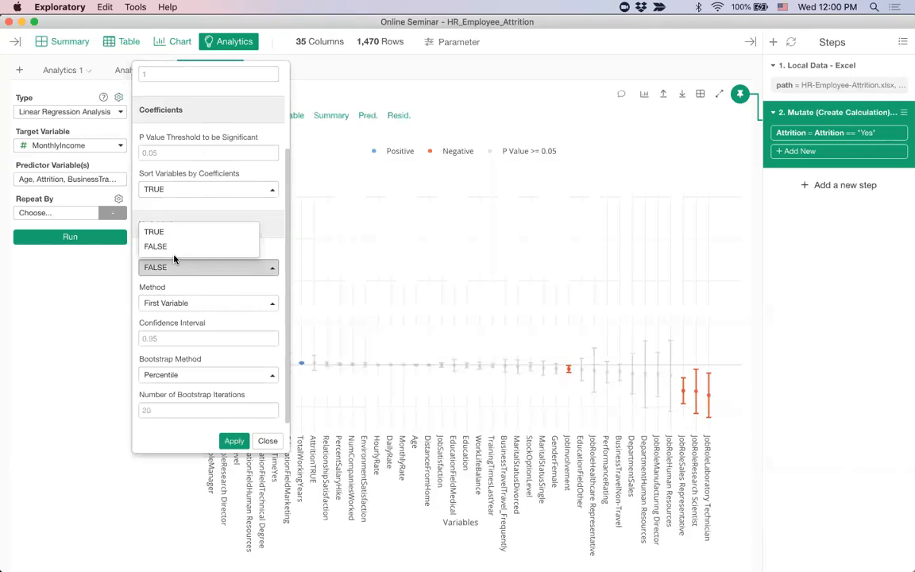
left_click(167, 232)
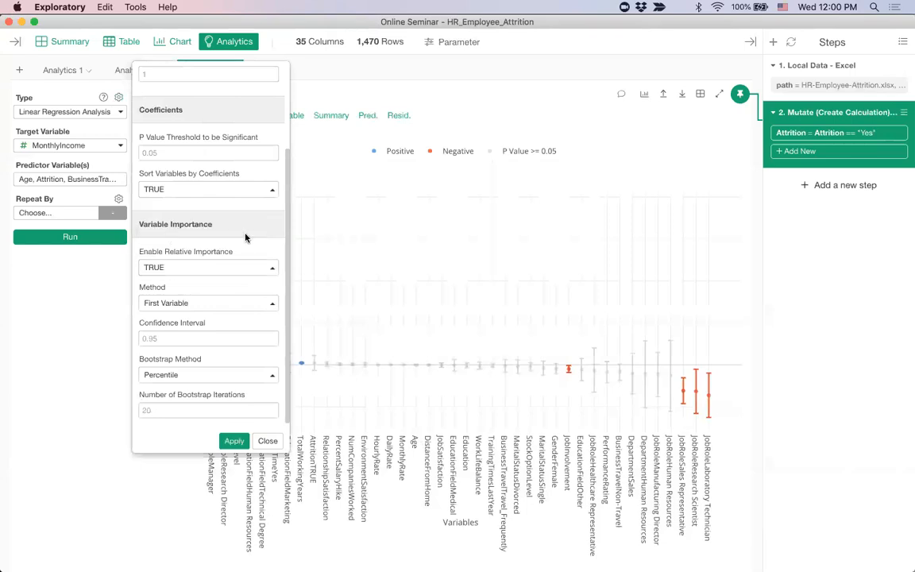
left_click(199, 302)
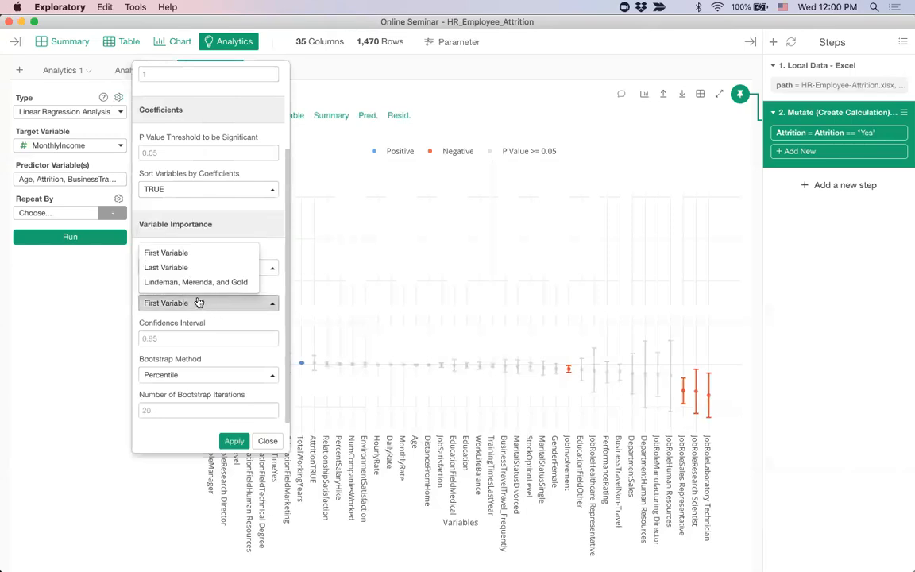
left_click(204, 305)
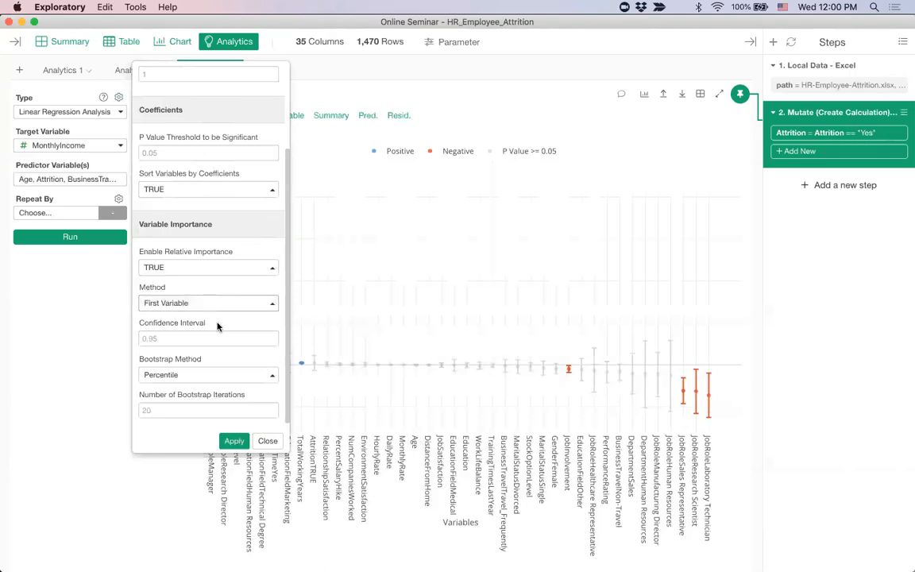
left_click(234, 442)
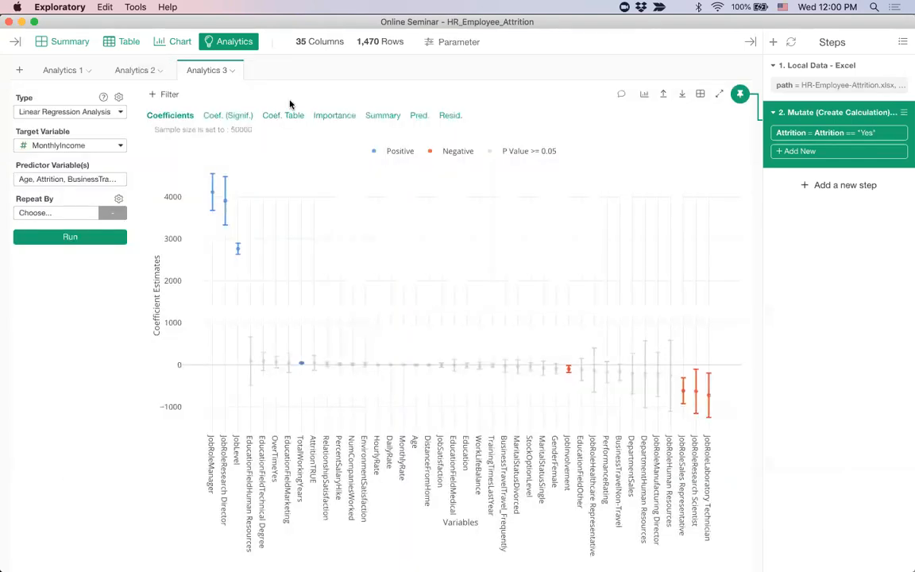
Step: View the linear regression's variable importance, and open the analytics of the Telco_Customer_Churn data frame
left_click(341, 118)
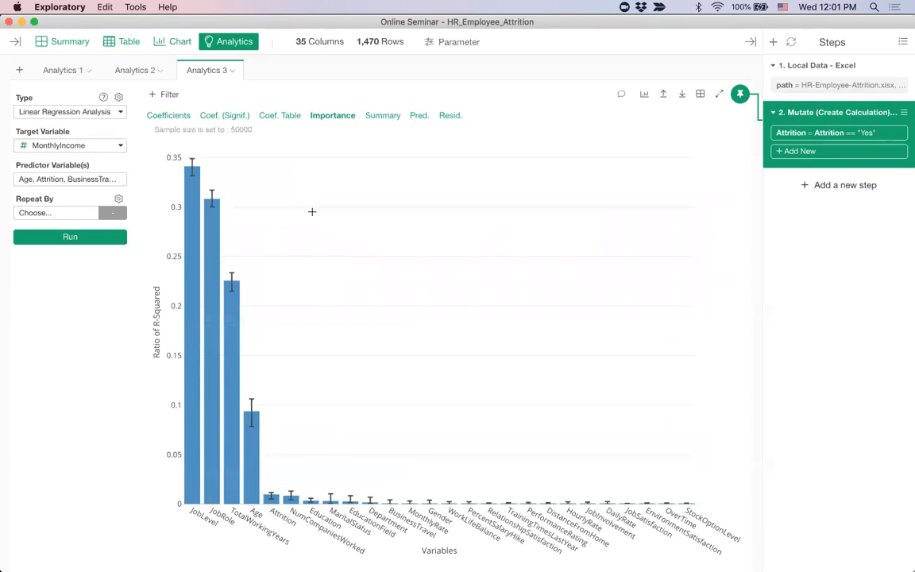
left_click(19, 45)
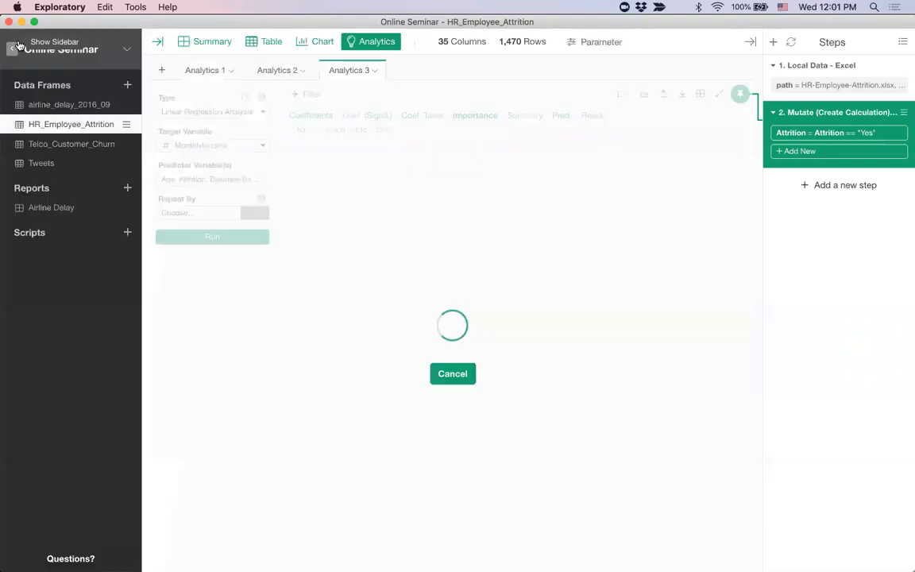
left_click(67, 144)
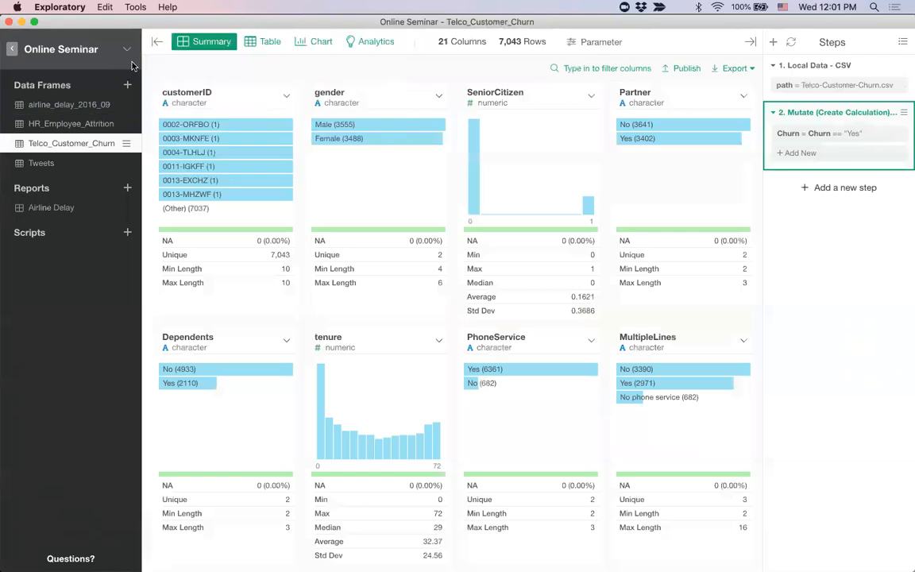
left_click(156, 41)
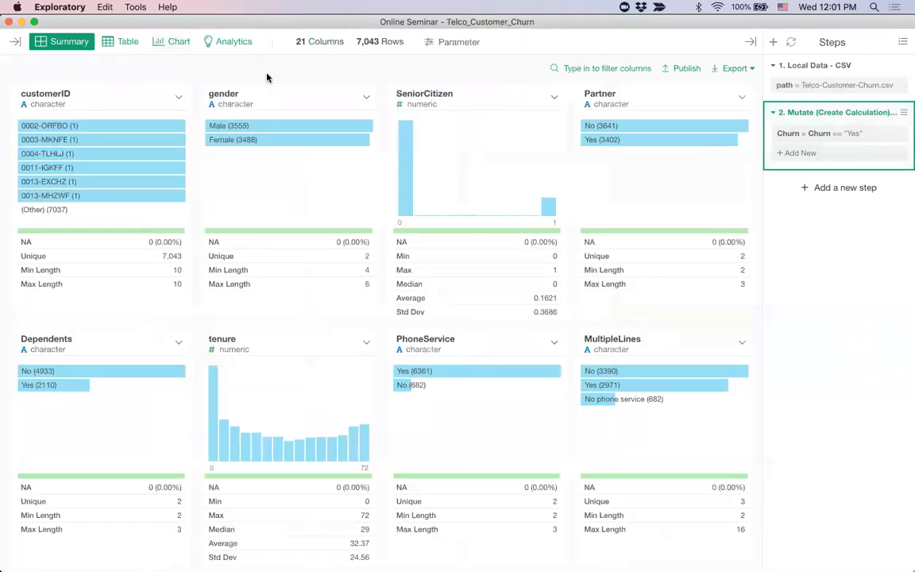
left_click(228, 44)
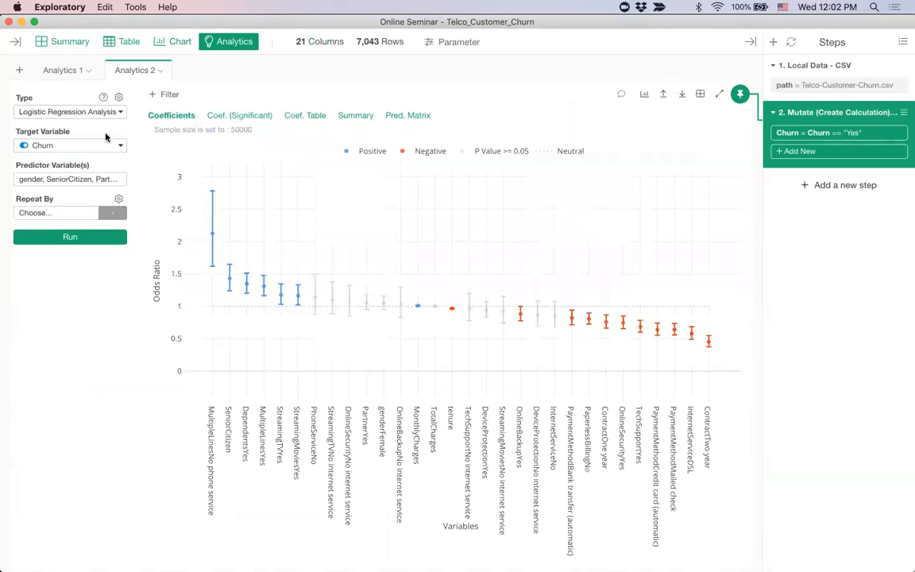
Step: Review the Churn logistic regression's type options and predictor columns without changing them, and inspect the odds ratio of ContractTwo year
left_click(75, 114)
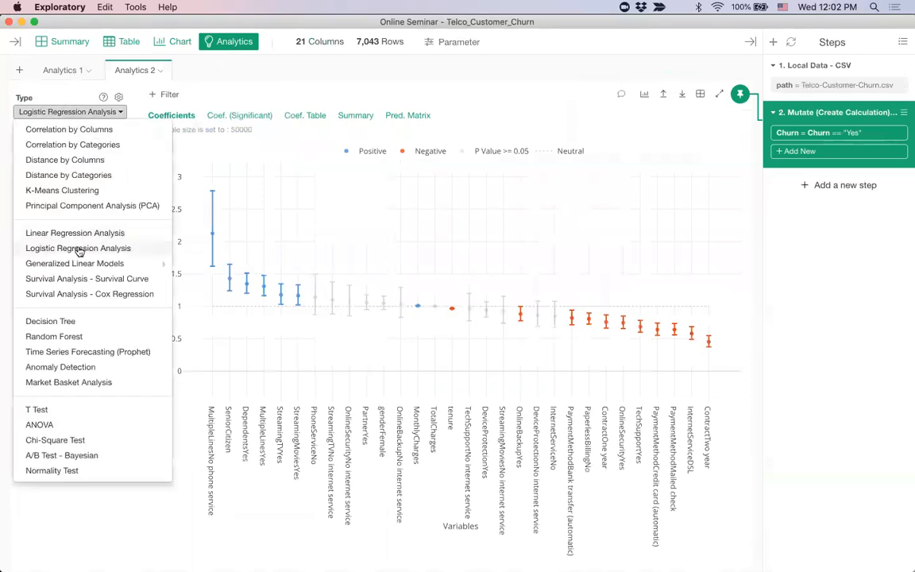
left_click(79, 111)
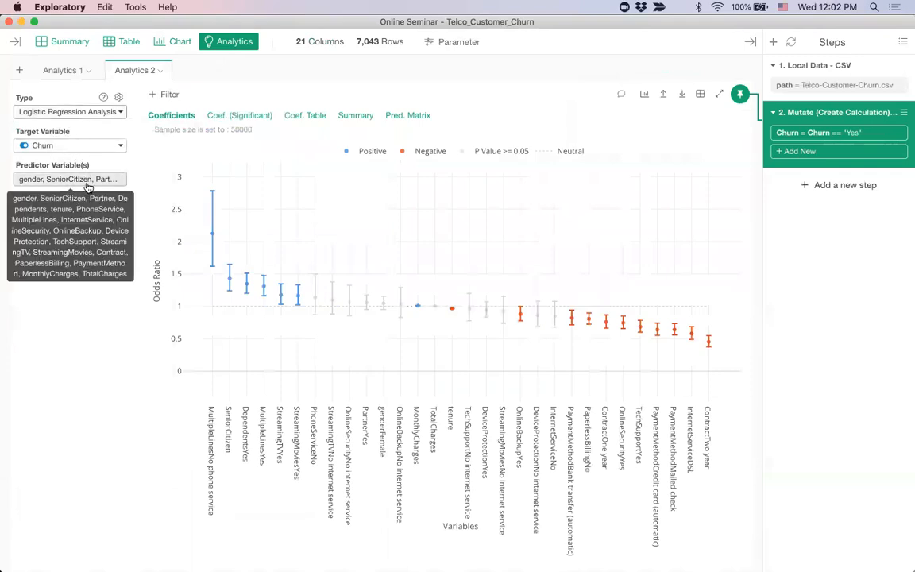
left_click(83, 180)
scroll(153, 241, "down", 3)
scroll(154, 241, "up", 3)
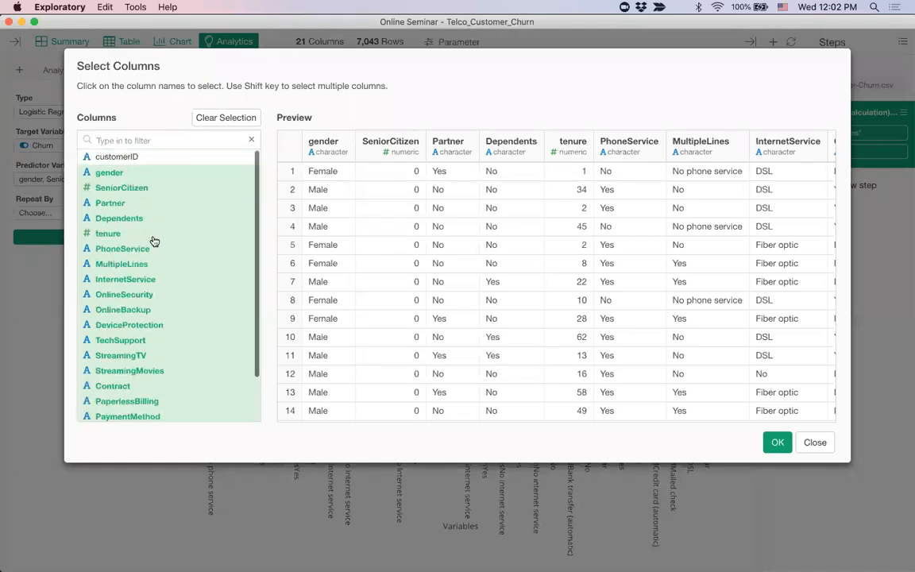
left_click(814, 442)
mouse_move(206, 228)
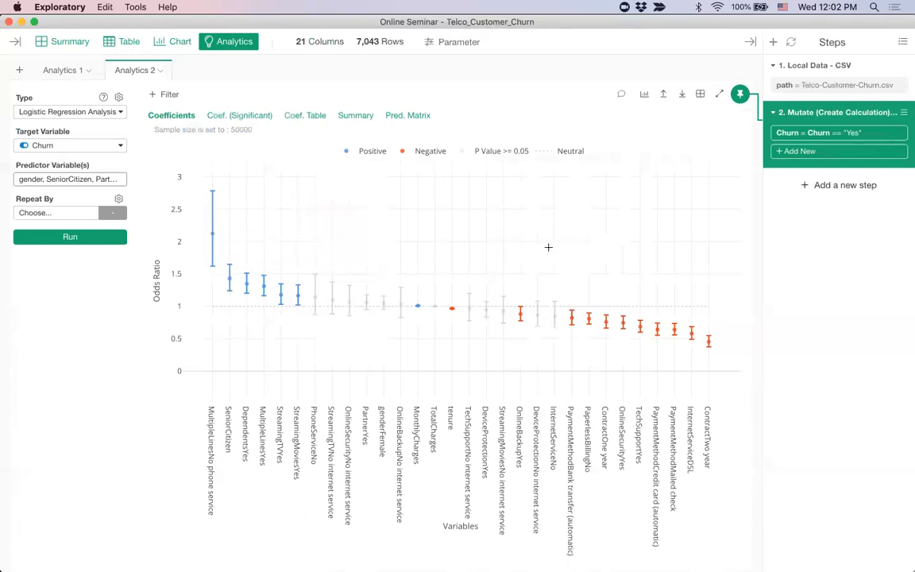
mouse_move(709, 341)
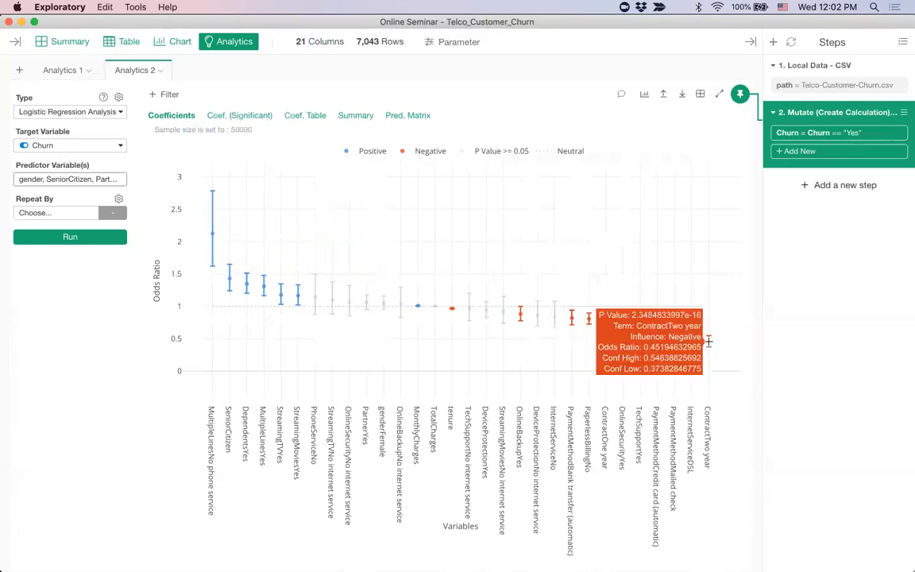
Step: Set the logistic regression's metric of variables to Average Marginal Effect and apply the settings
left_click(119, 97)
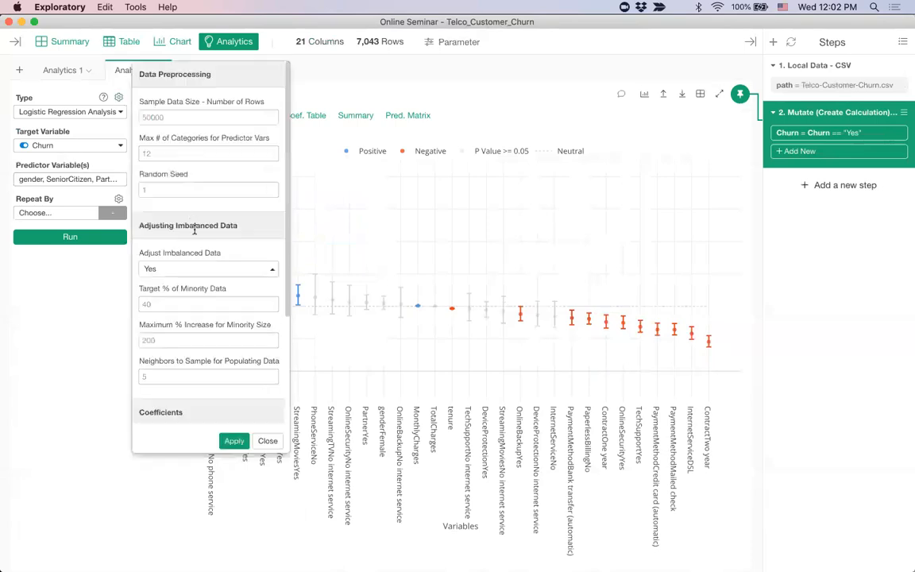
scroll(193, 229, "down", 4)
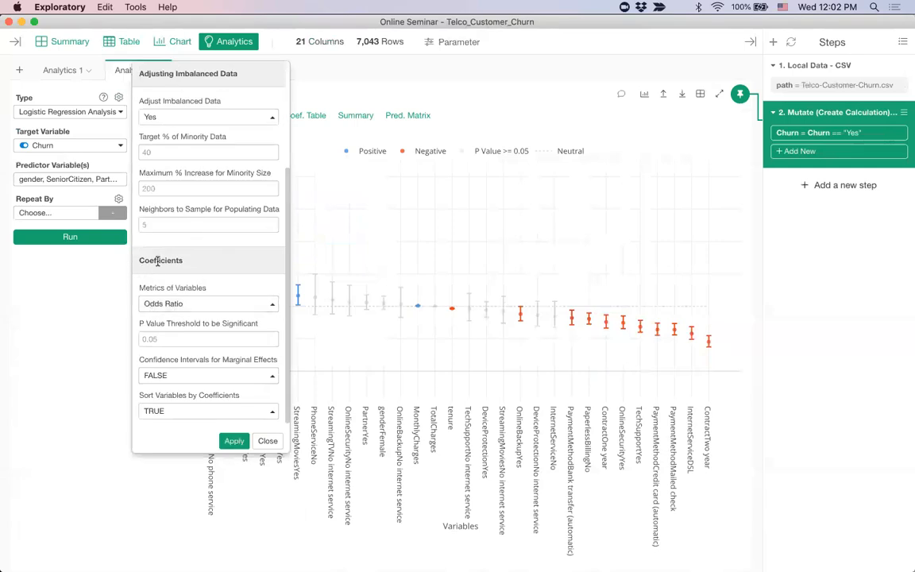
left_click(184, 305)
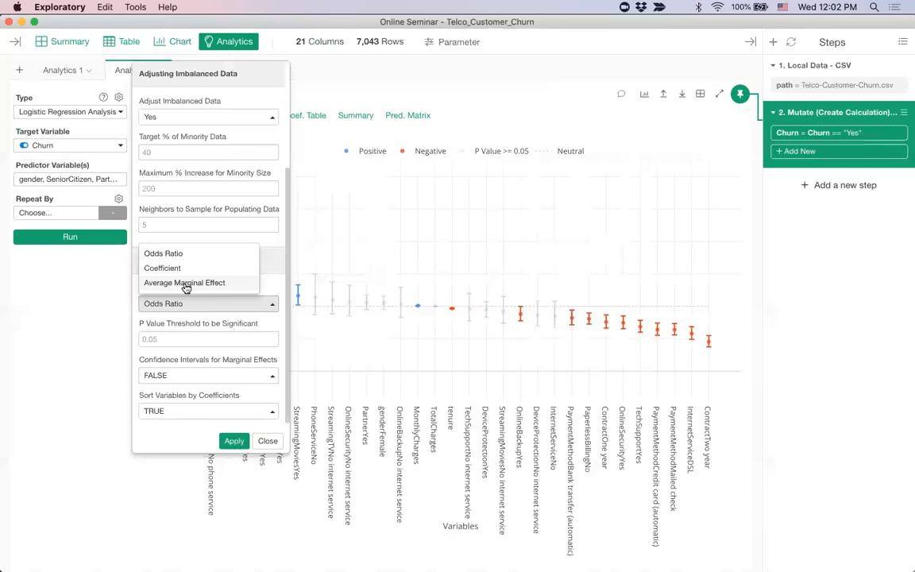
left_click(184, 284)
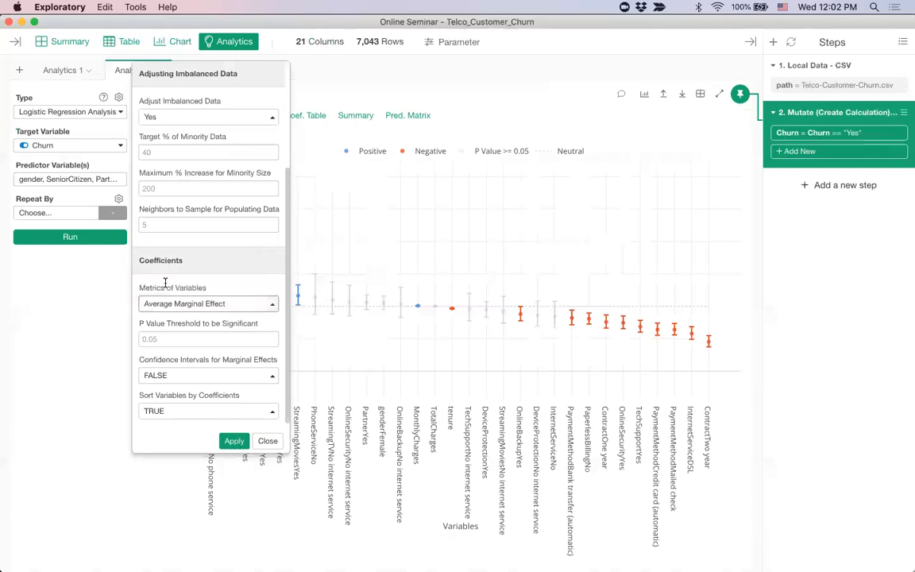
left_click(233, 442)
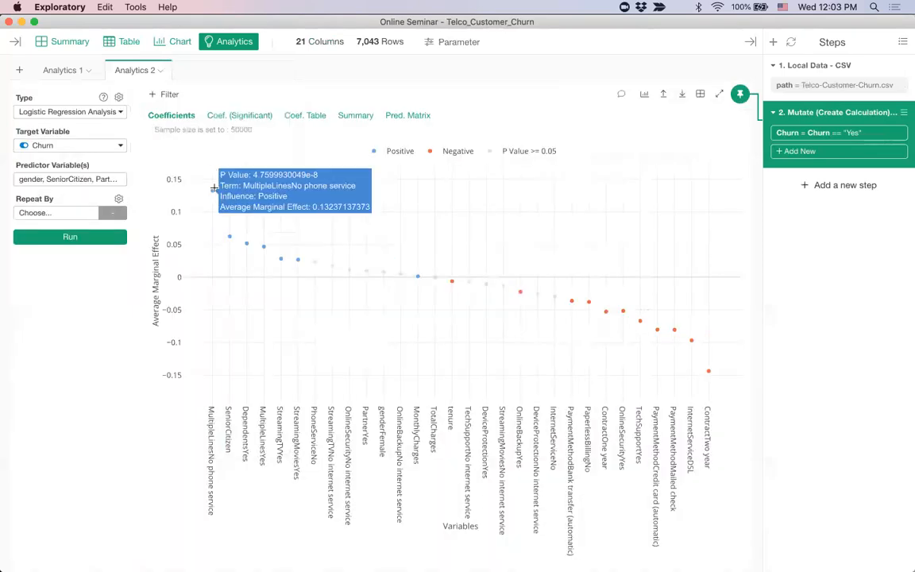
Step: Check the options for confidence intervals of marginal effects in the logistic regression's settings, and close them without changes
left_click(118, 99)
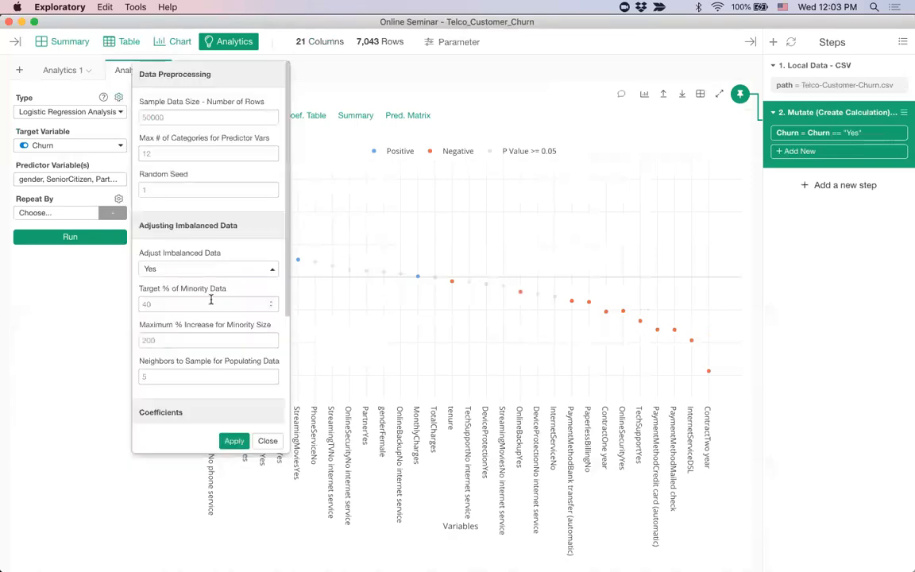
scroll(211, 301, "down", 3)
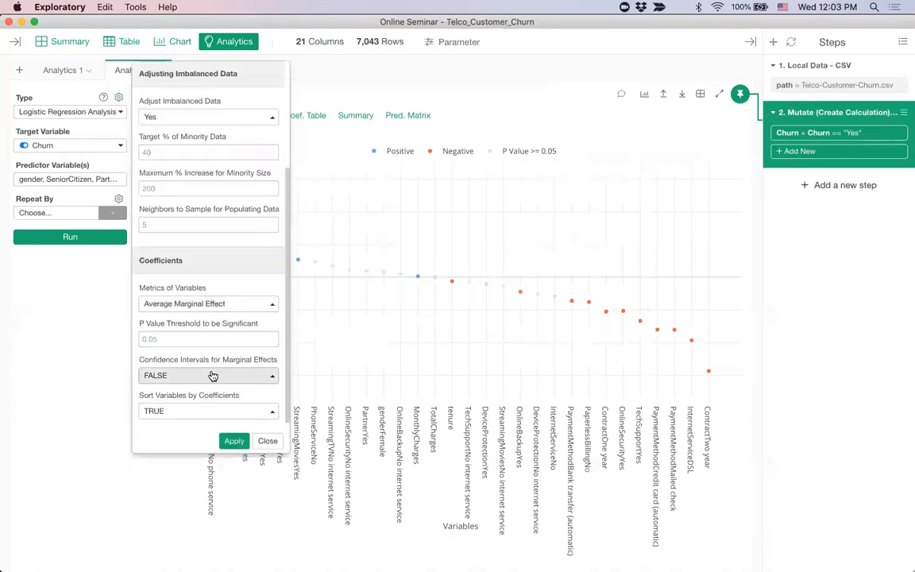
left_click(178, 375)
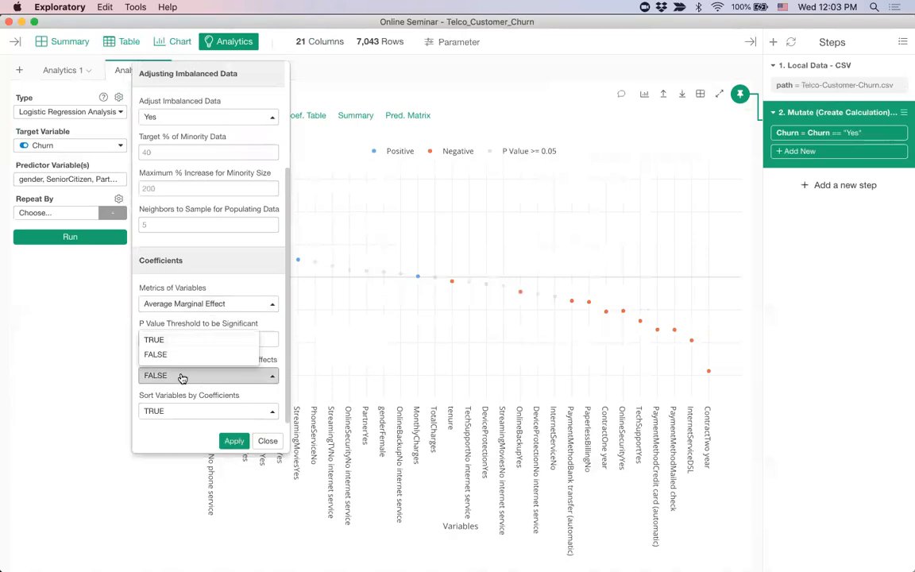
left_click(181, 377)
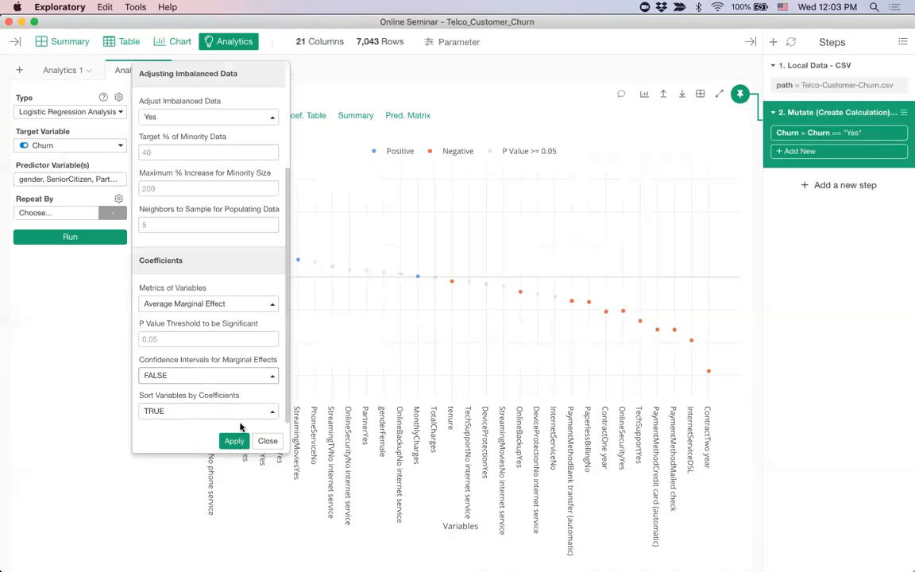
left_click(265, 442)
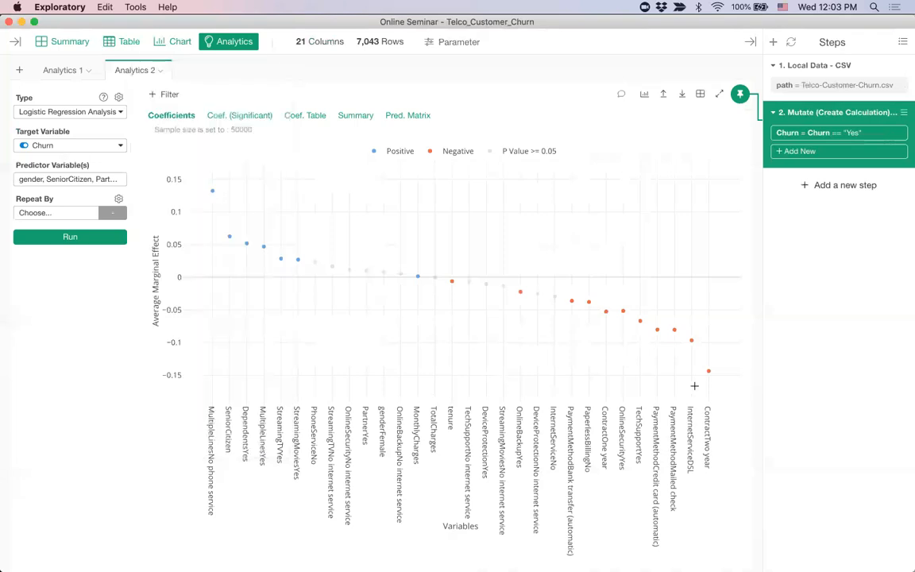
Step: Inspect the average marginal effect of ContractTwo year, and view the model summary and the significant coefficients
mouse_move(718, 370)
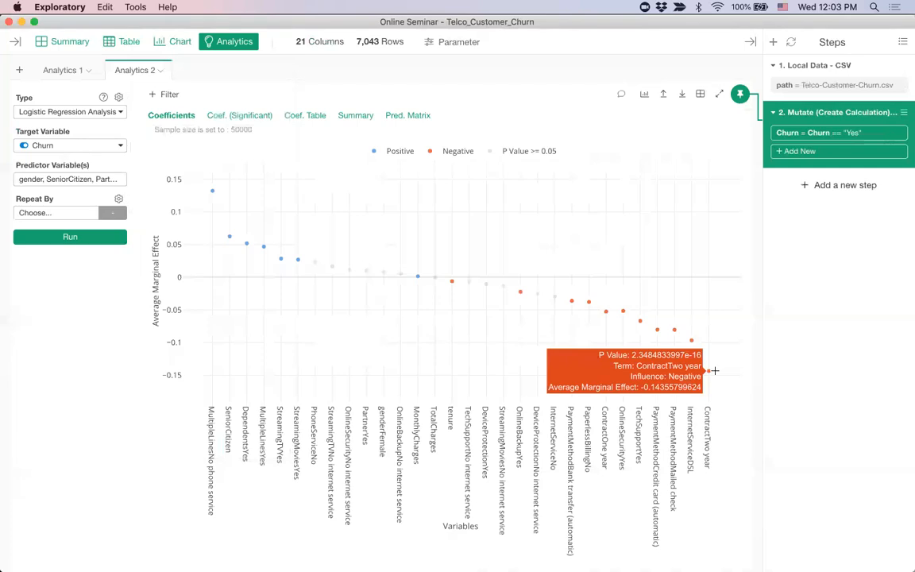
left_click(349, 117)
scroll(536, 160, "right", 10)
scroll(536, 160, "right", 3)
left_click(257, 116)
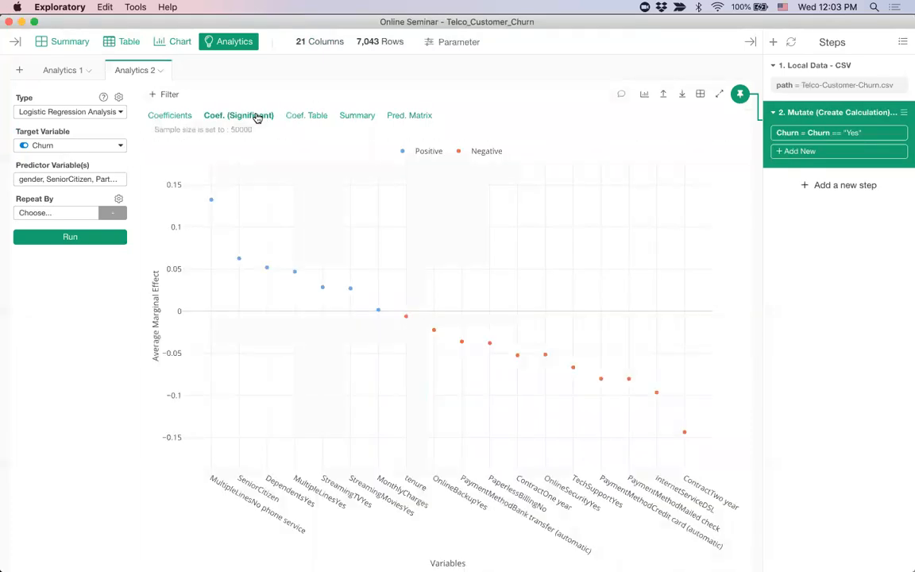
Step: Examine the coefficient table sorted by term in ascending order, including its Base Level column, and return to the coefficients chart
left_click(308, 117)
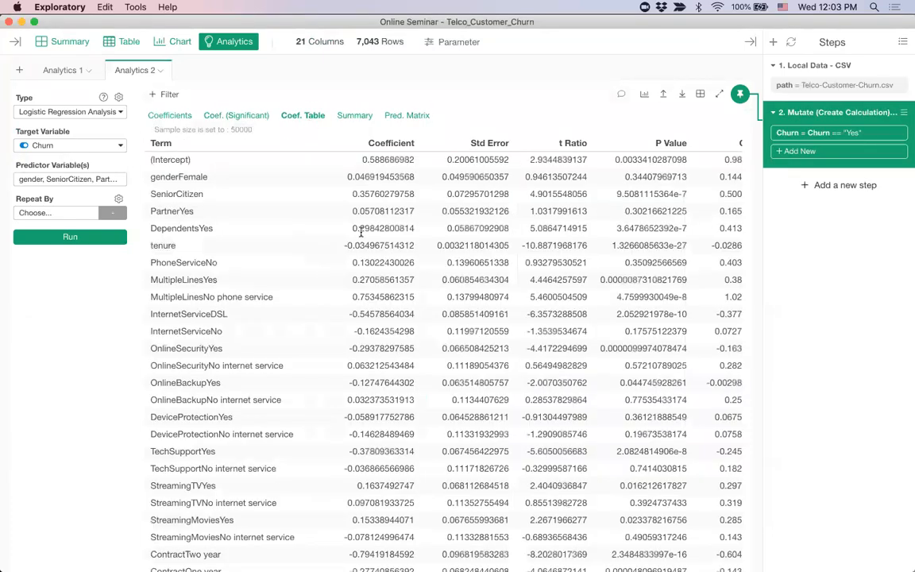
scroll(311, 347, "down", 3)
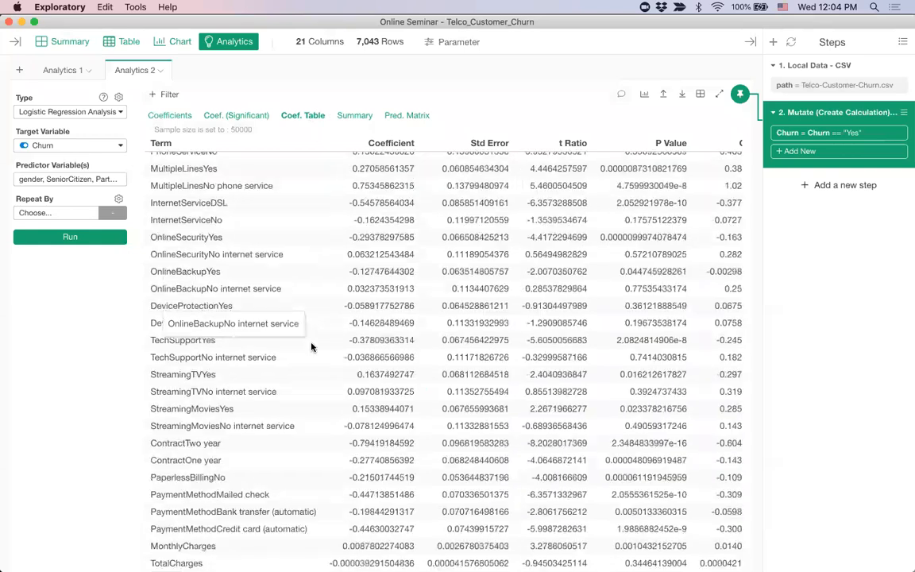
scroll(311, 348, "up", 3)
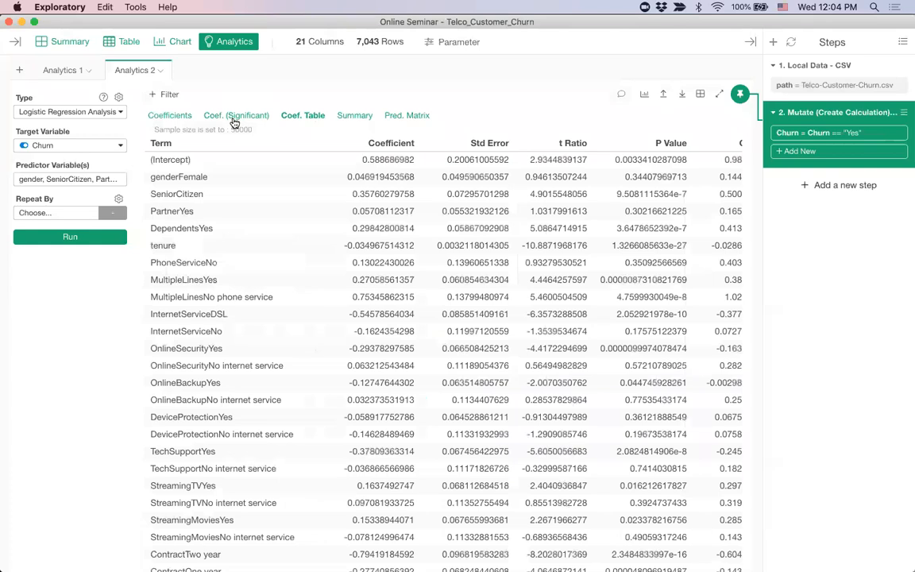
left_click(169, 146)
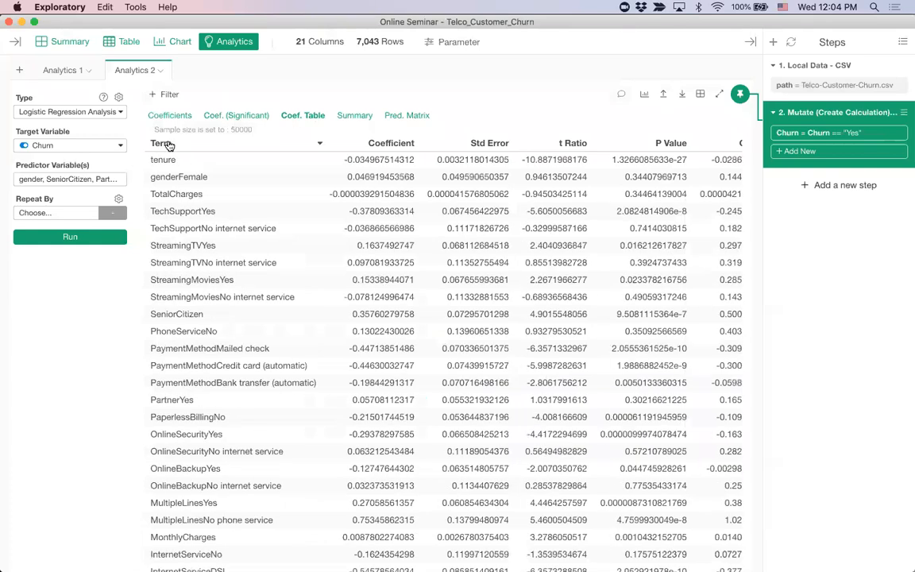
left_click(169, 145)
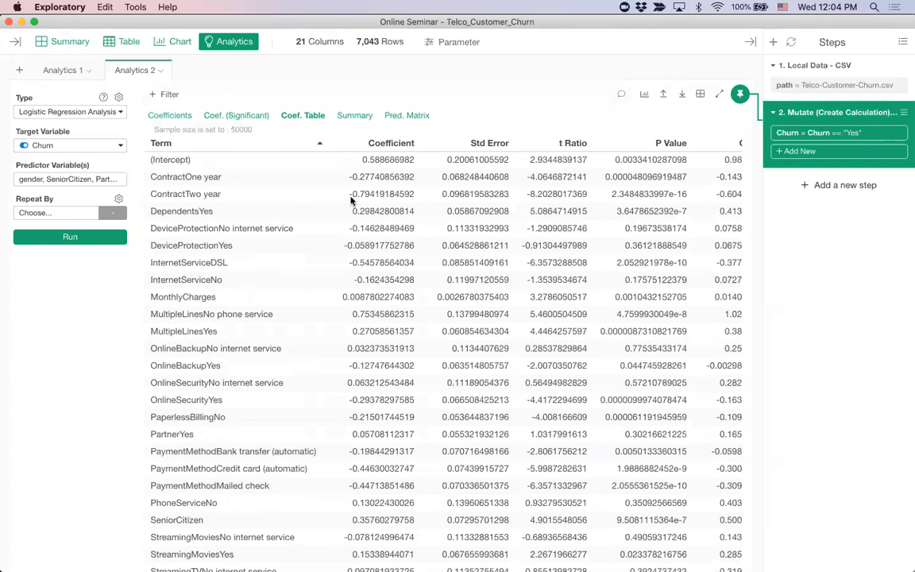
scroll(517, 173, "right", 5)
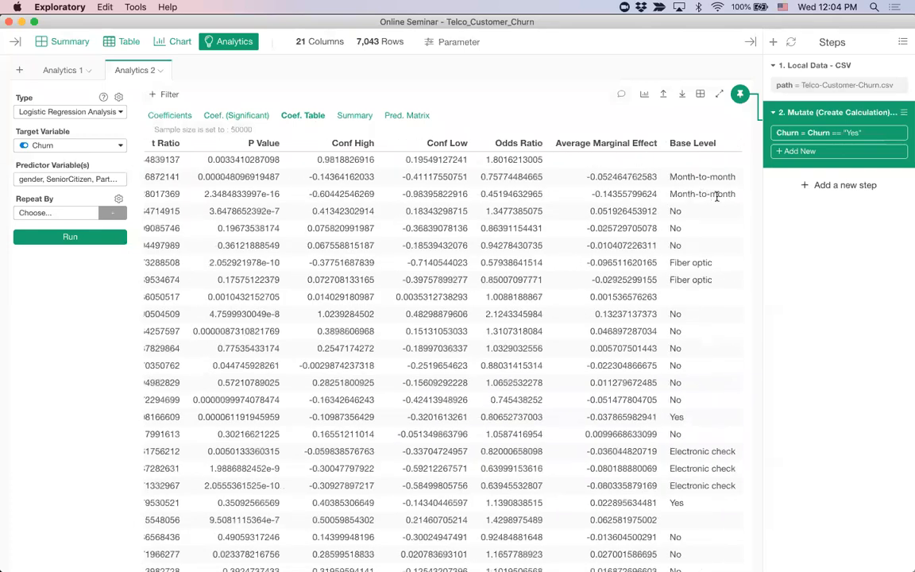
left_click(168, 115)
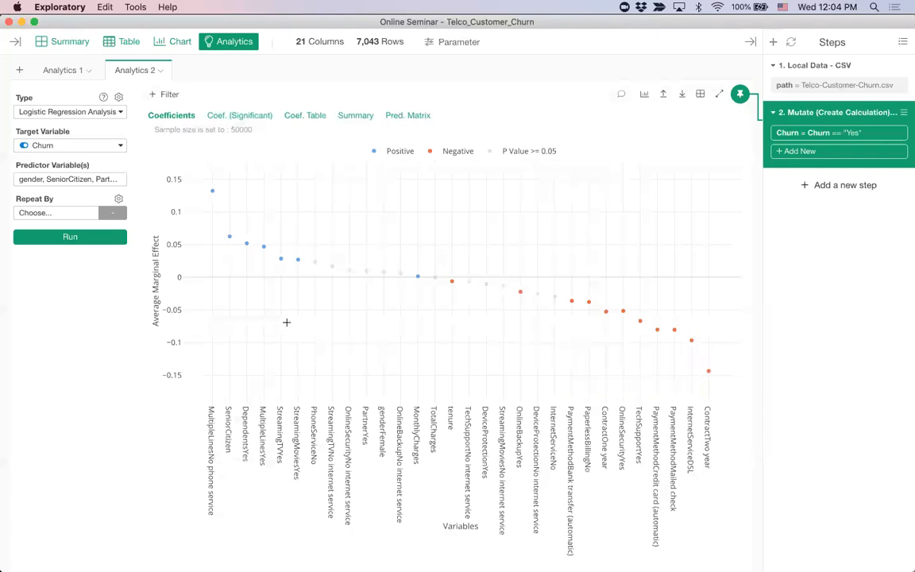
Step: Switch to Keynote and play the slideshow from the Treasure Data slide
mouse_move(227, 235)
key("super+Tab")
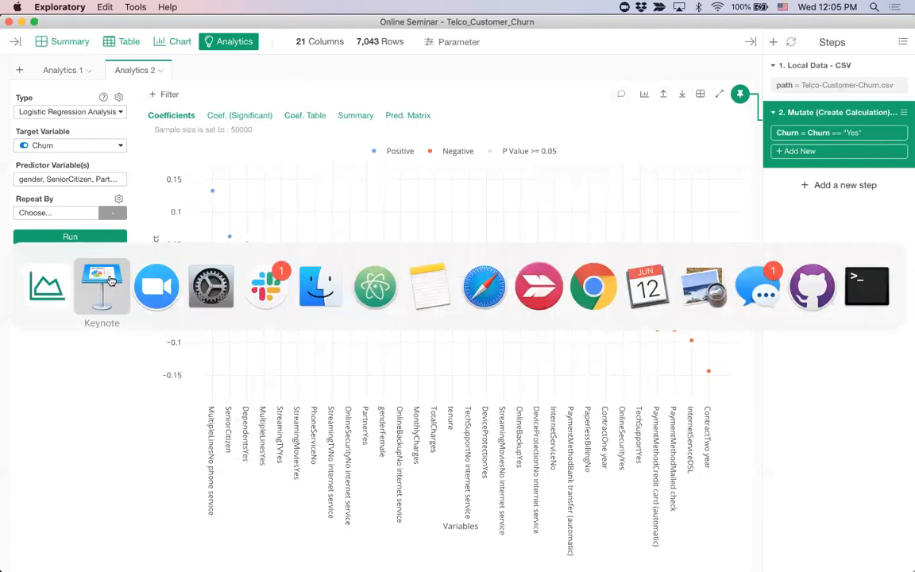
left_click(110, 280)
scroll(96, 224, "down", 5)
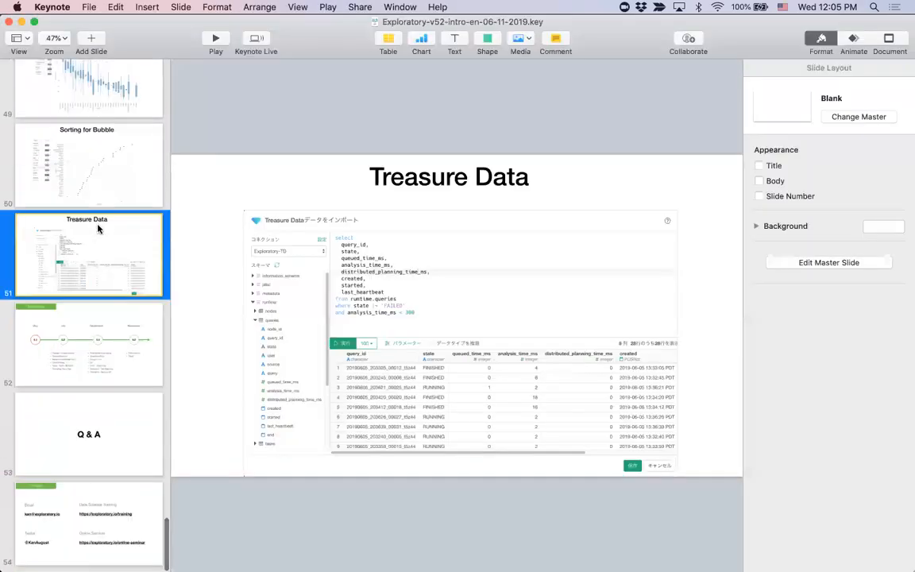
left_click(214, 40)
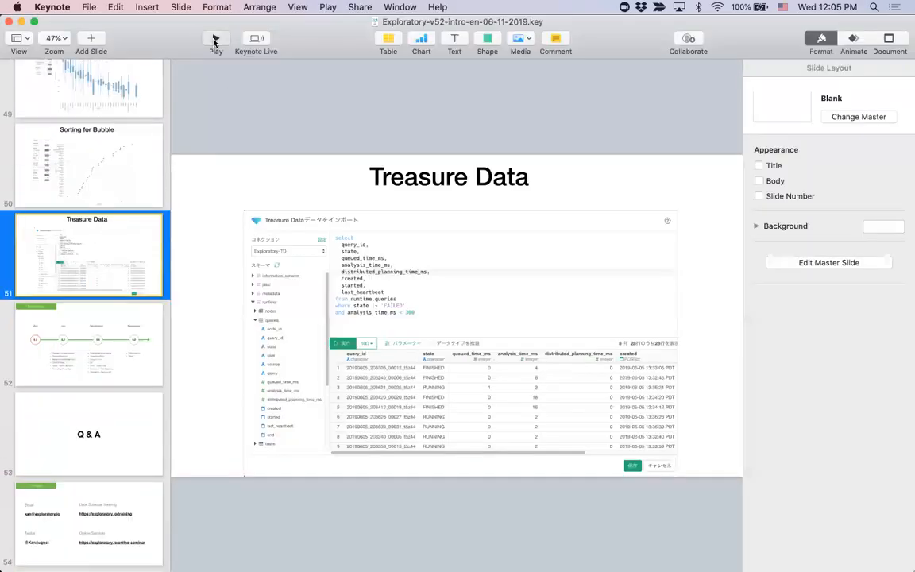
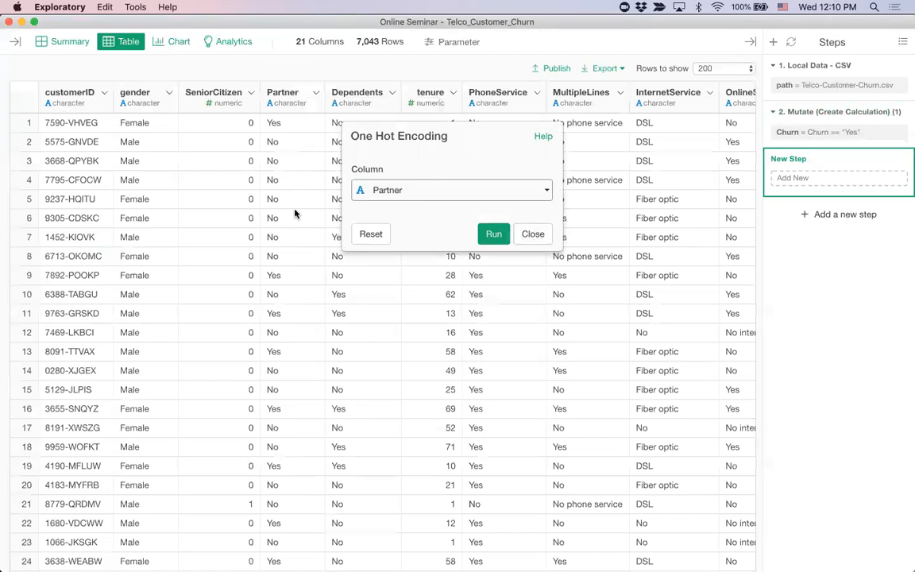
Step: Close the One Hot Encoding dialog for Partner without running it, and review the commands available for a new data step
left_click(533, 235)
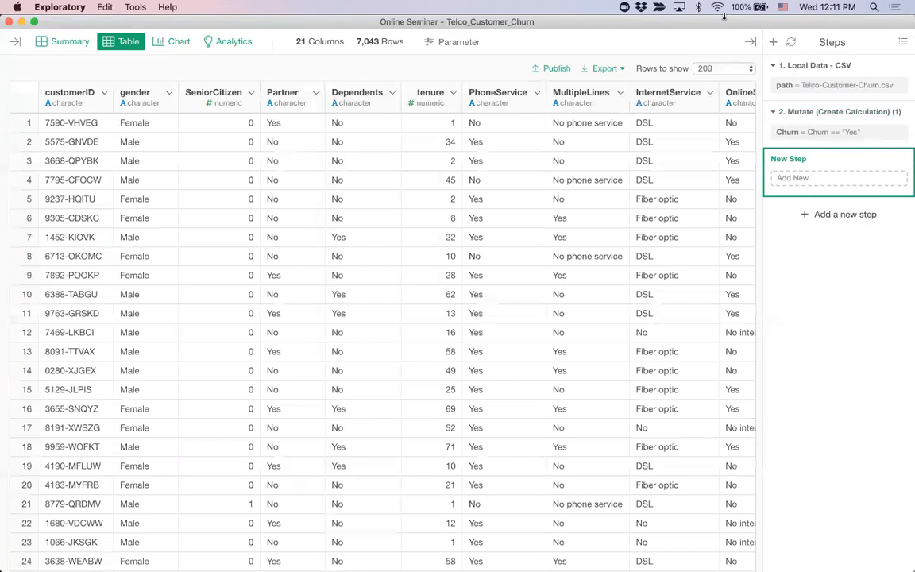
left_click(772, 43)
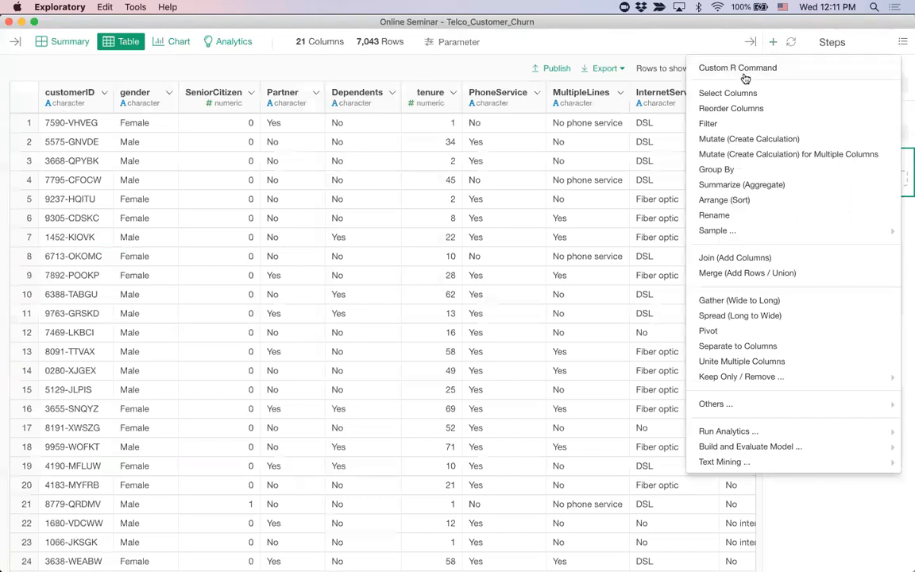
left_click(697, 44)
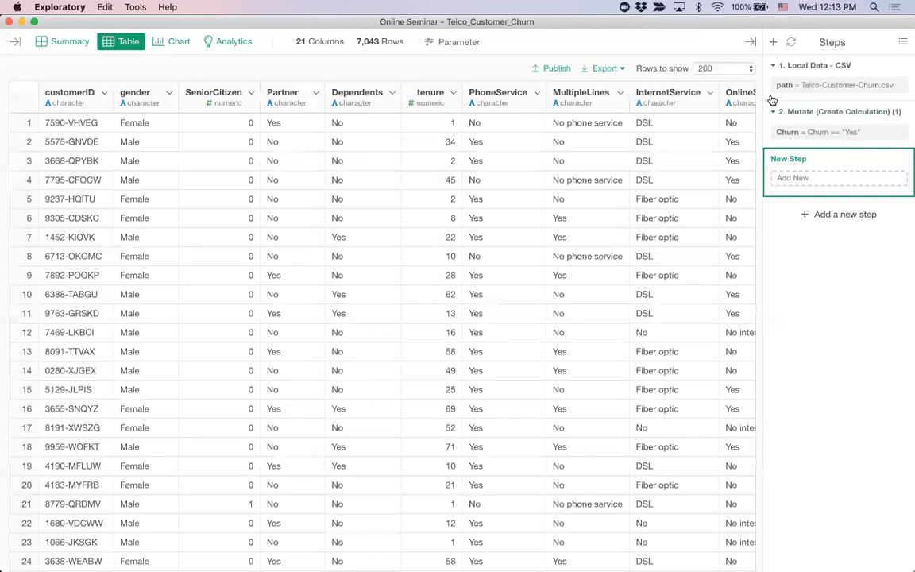
left_click(773, 42)
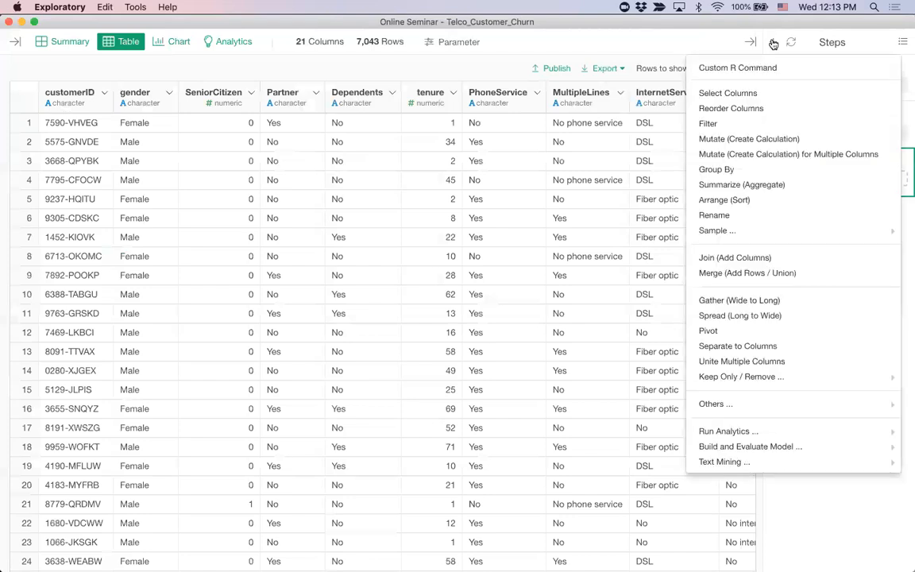
left_click(775, 42)
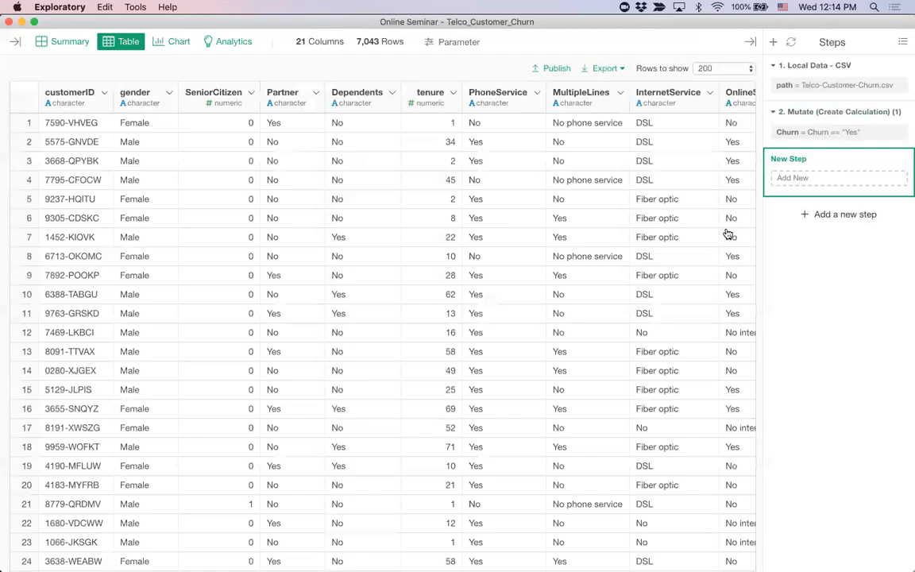
Step: Switch from Exploratory to another running application
key("super+Tab")
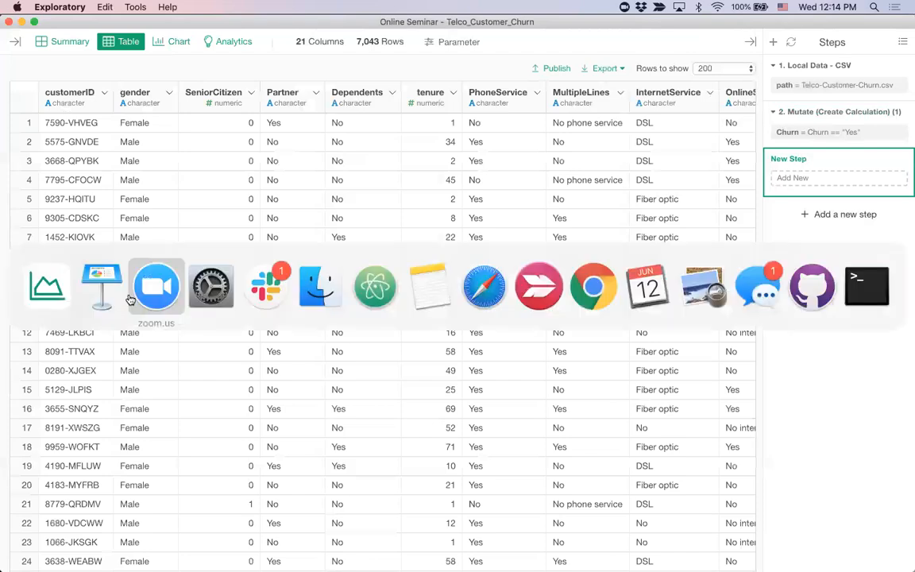